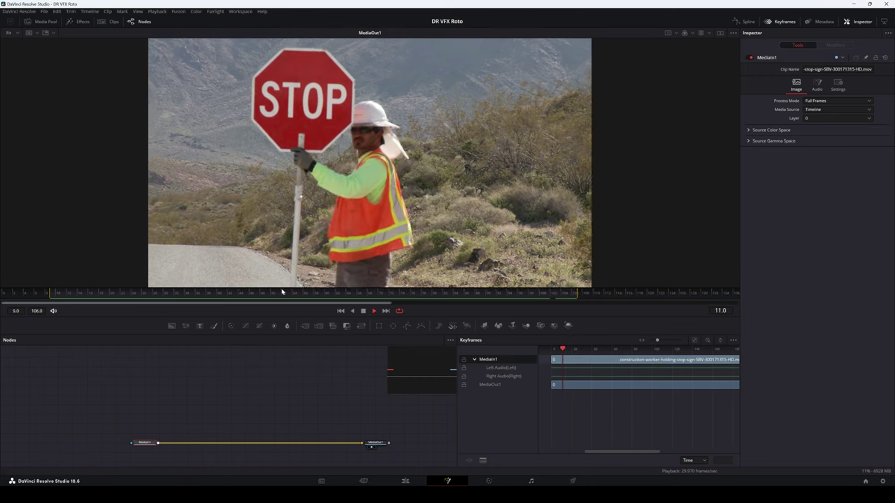
- Play and scrub through the clip to review the stop sign's movement, stopping at frame 99
{"action": "key", "text": "space"}
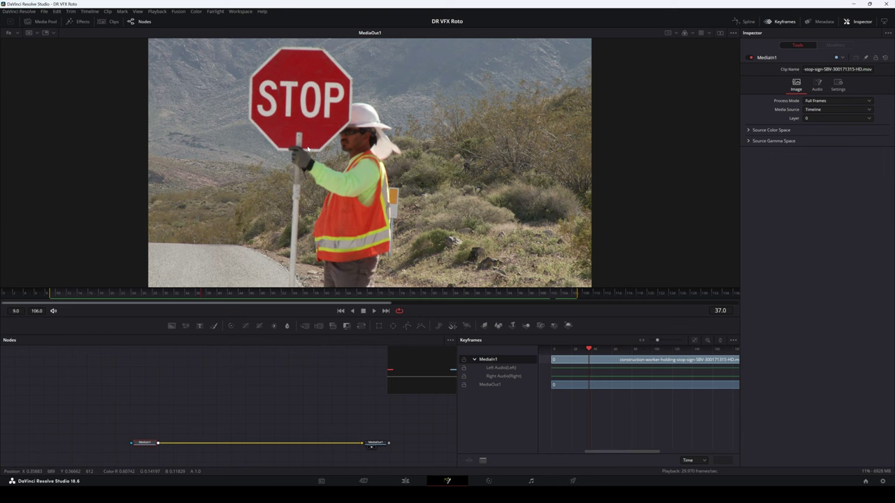
{"action": "left_click", "coordinate": [58, 298]}
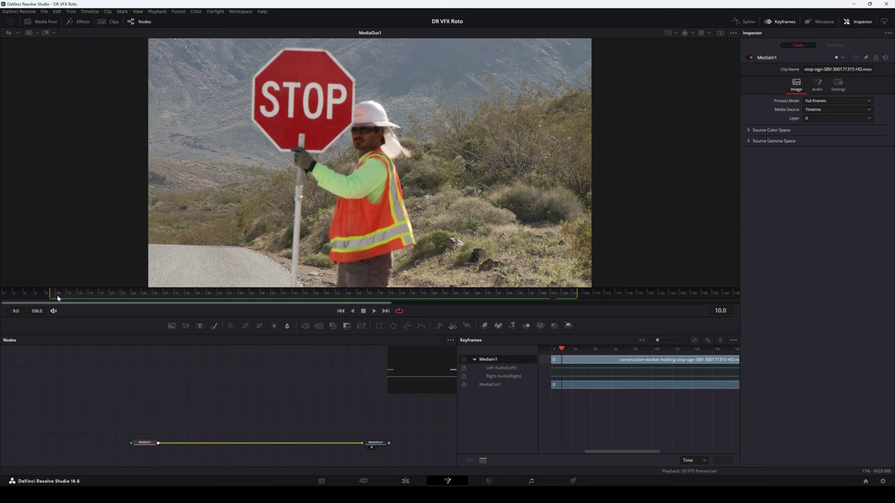
{"action": "left_click_drag", "start_coordinate": [58, 297], "coordinate": [402, 297]}
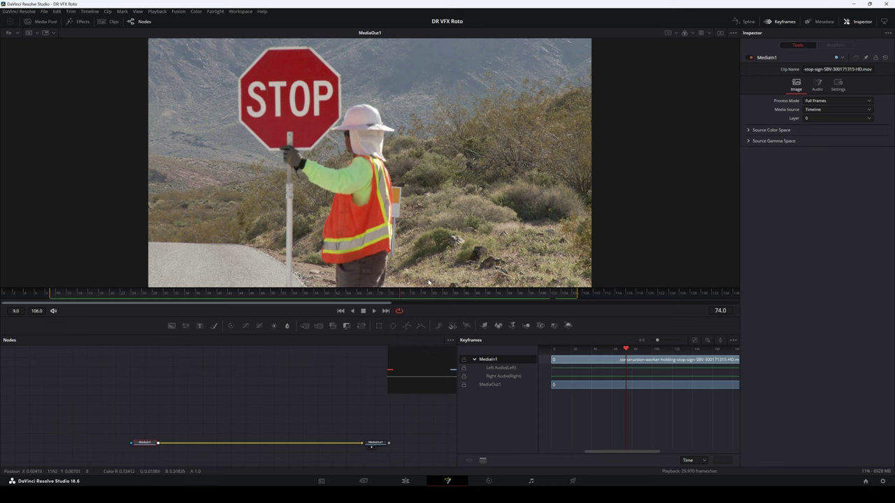
{"action": "left_click_drag", "start_coordinate": [309, 294], "coordinate": [536, 299]}
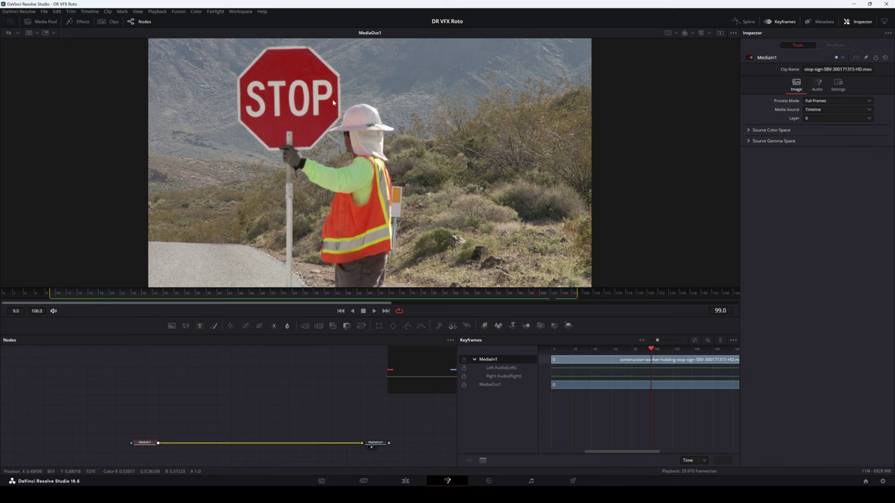
{"action": "left_click_drag", "start_coordinate": [216, 369], "coordinate": [202, 370]}
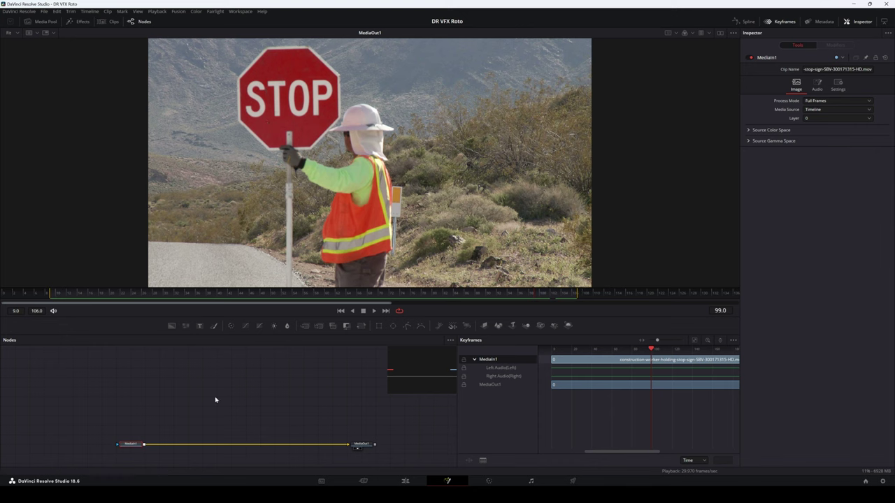
{"action": "left_click", "coordinate": [179, 378]}
{"action": "right_click", "coordinate": [179, 379]}
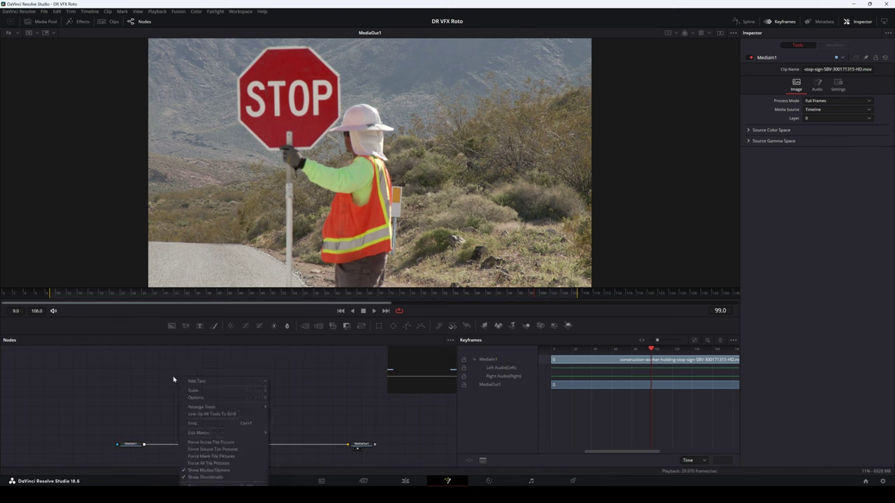
{"action": "mouse_move", "coordinate": [203, 382]}
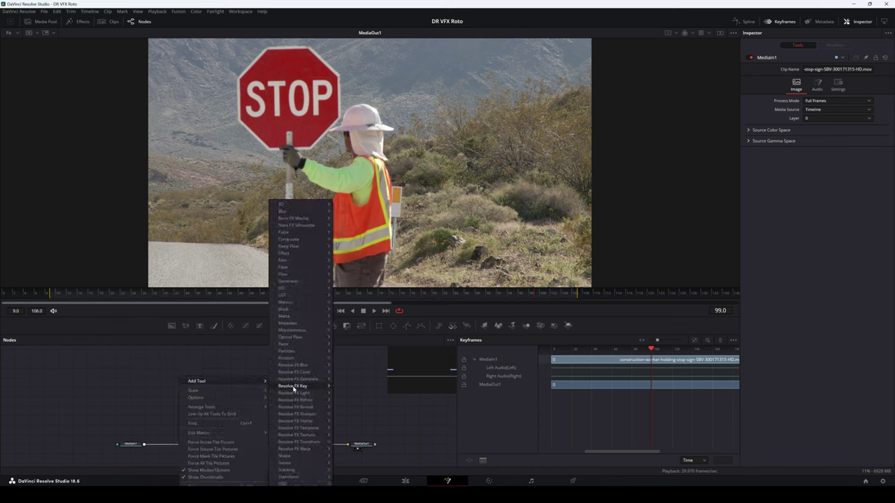
{"action": "mouse_move", "coordinate": [297, 471]}
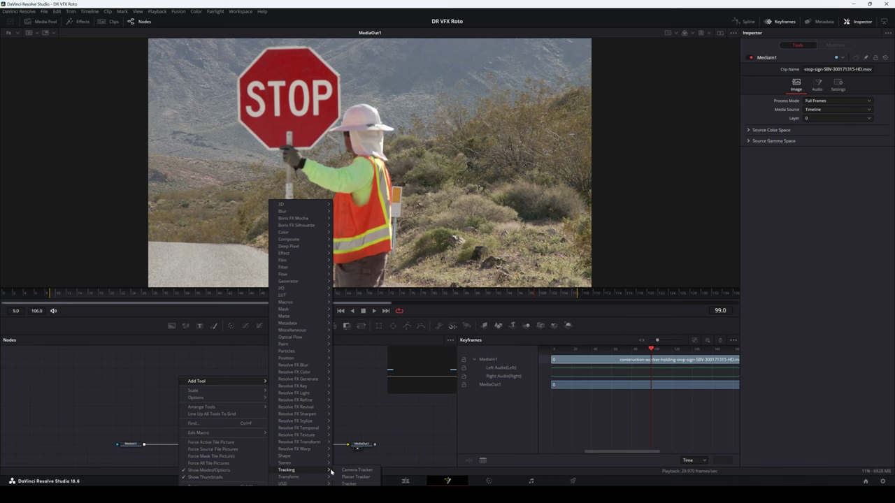
{"action": "left_click", "coordinate": [349, 477]}
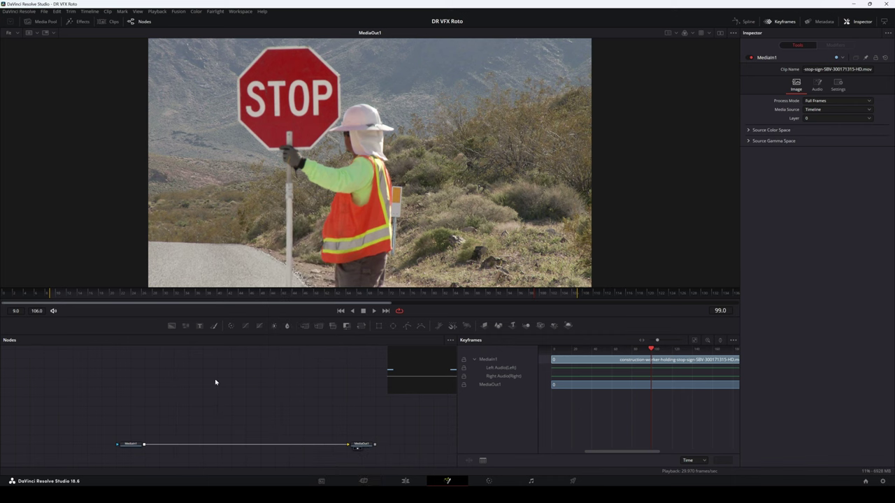
- Add a Planar Tracker node and feed it from the MediaIn1 clip without breaking the existing link to MediaOut1
{"action": "key", "text": "shift+space"}
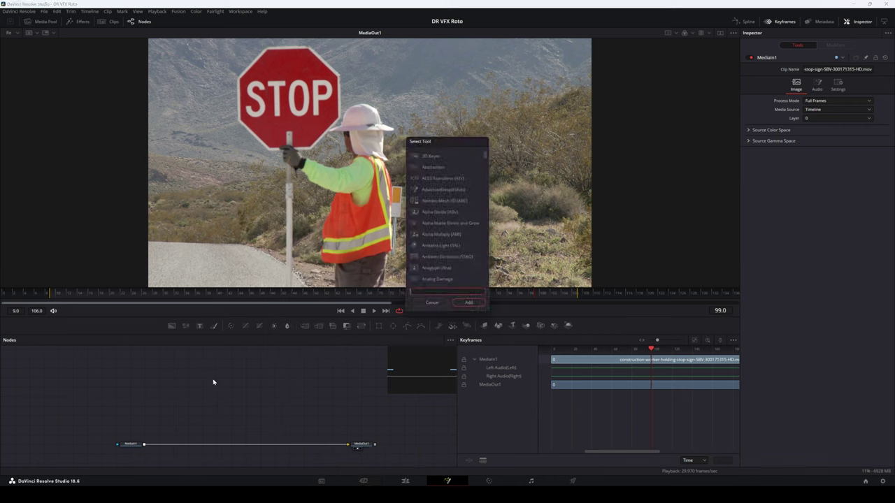
{"action": "type", "text": "planar"}
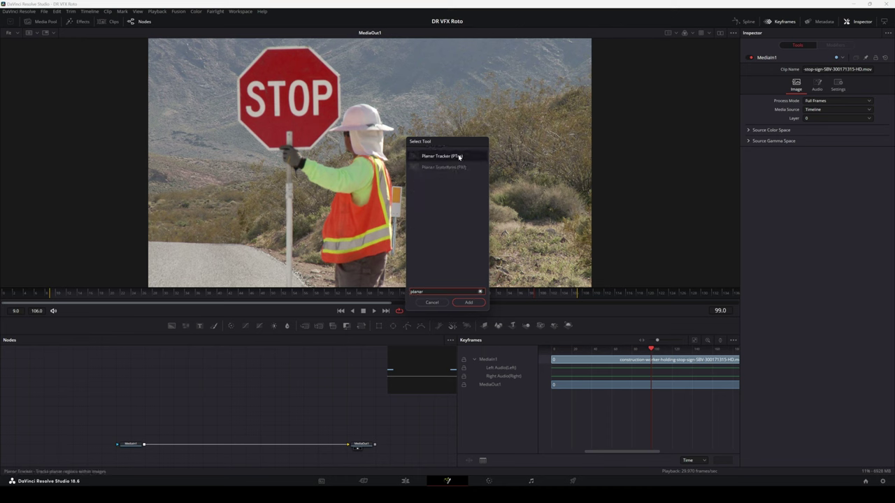
{"action": "left_click", "coordinate": [468, 302]}
{"action": "left_click_drag", "start_coordinate": [343, 387], "coordinate": [160, 418]}
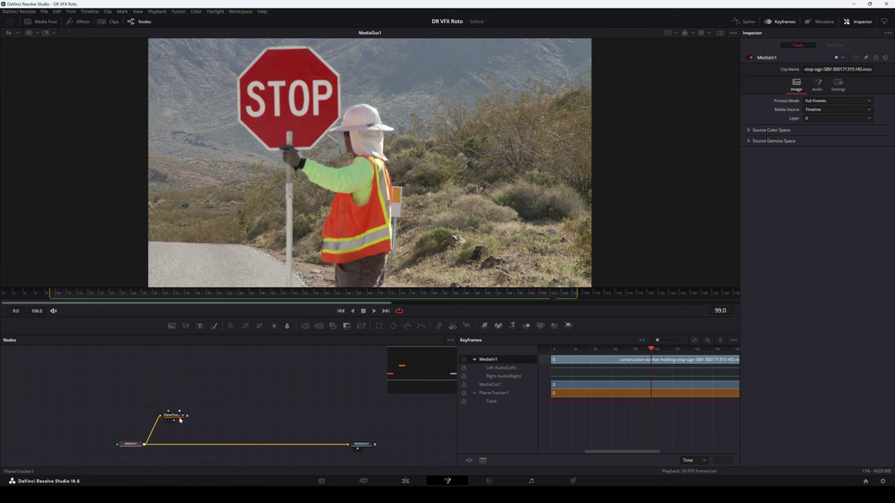
- Show the planar tracker's output in the viewer and set its reference time to the current frame 99
{"action": "key", "text": "1"}
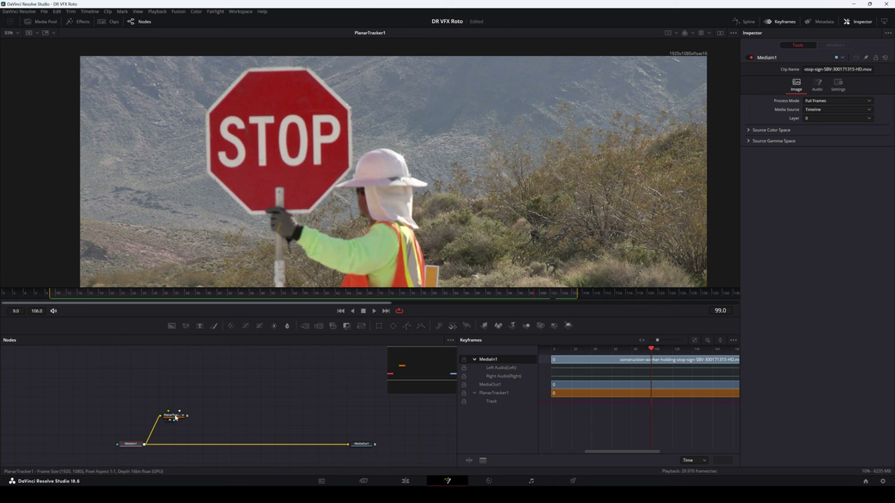
{"action": "left_click", "coordinate": [172, 418]}
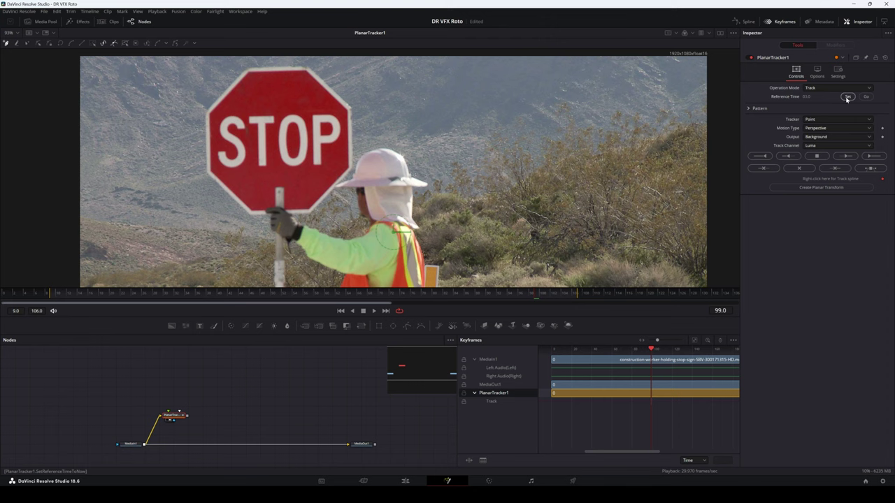
{"action": "left_click", "coordinate": [847, 97]}
- Outline the stop sign's face with a closed tracking polygon that dips around the pole and hand, and save the project
{"action": "left_click", "coordinate": [249, 71]}
{"action": "left_click", "coordinate": [208, 112]}
{"action": "left_click", "coordinate": [212, 171]}
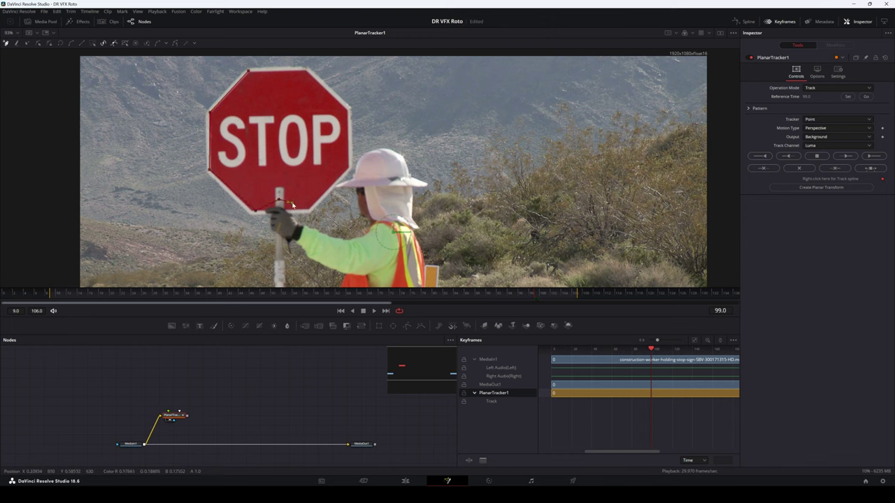
{"action": "left_click", "coordinate": [340, 174]}
{"action": "left_click", "coordinate": [347, 140]}
{"action": "left_click", "coordinate": [345, 112]}
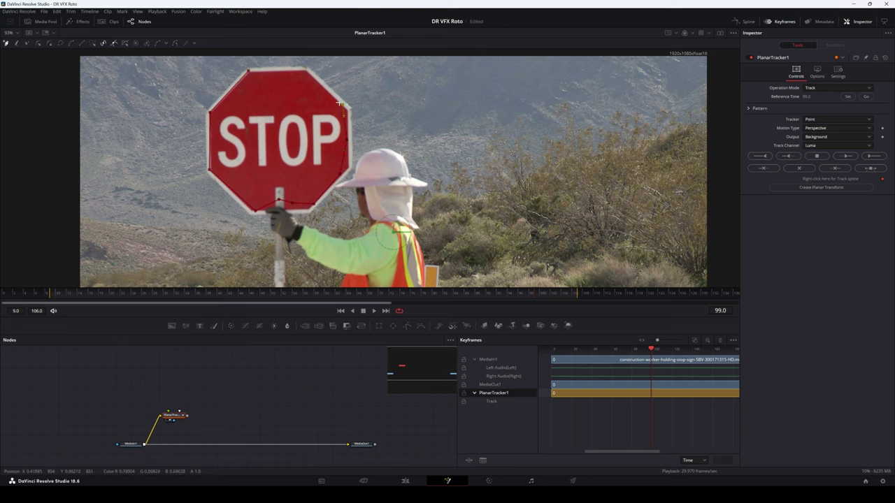
{"action": "left_click", "coordinate": [292, 71]}
{"action": "left_click", "coordinate": [250, 70]}
{"action": "key", "text": "ctrl+s"}
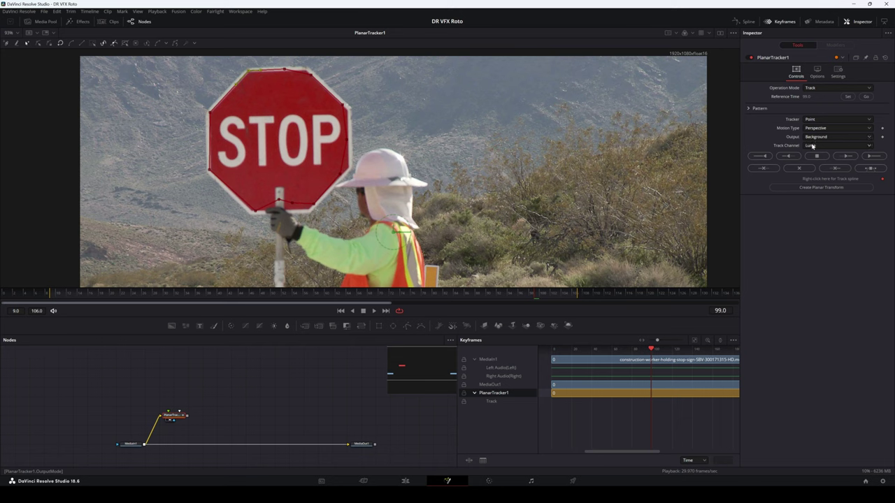
- Track the sign from the reference frame forward to the end of the range and from there backward to the start
{"action": "left_click", "coordinate": [876, 156]}
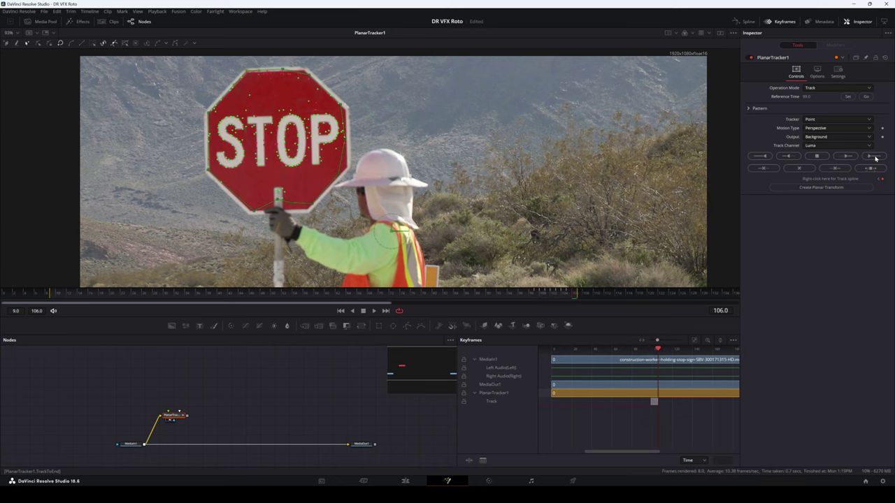
{"action": "left_click", "coordinate": [866, 97]}
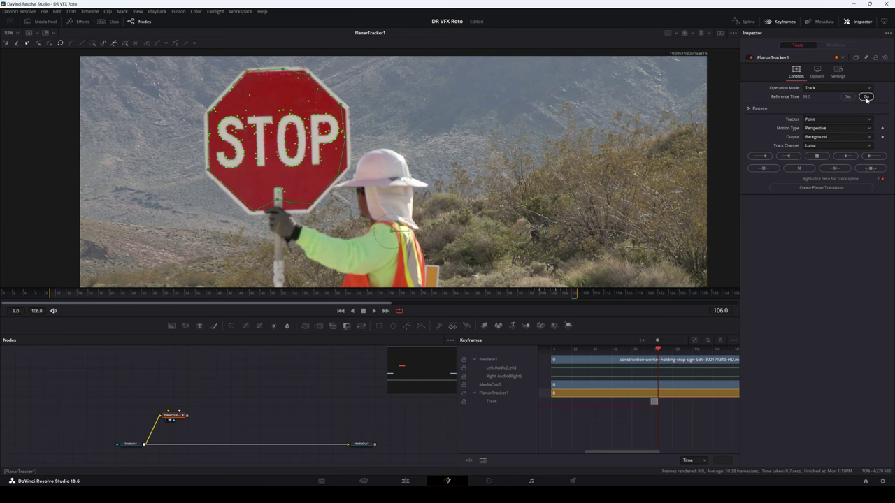
{"action": "left_click", "coordinate": [760, 156]}
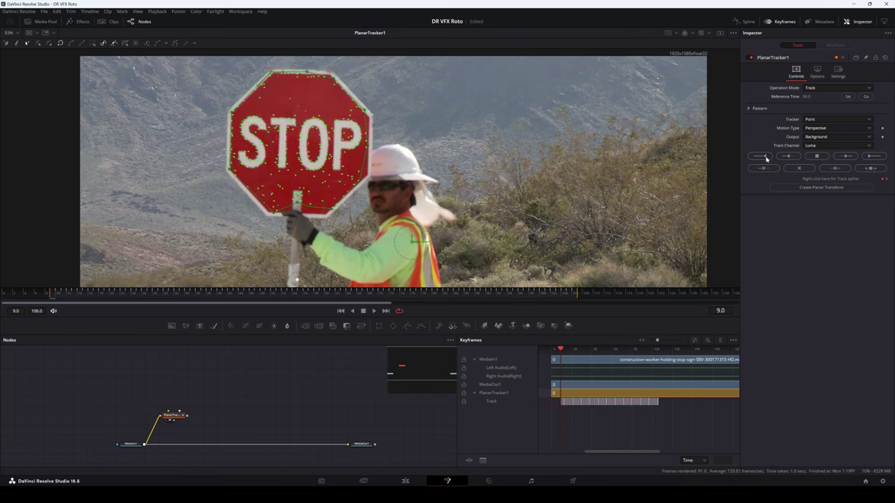
- Scrub through the tracked range to check how the outline follows the sign, and return to the reference frame
{"action": "left_click_drag", "start_coordinate": [53, 290], "coordinate": [317, 292]}
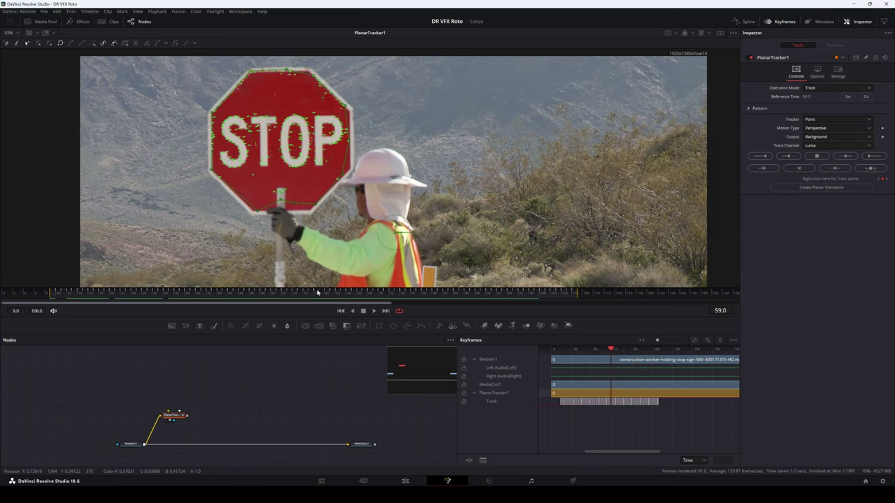
{"action": "left_click", "coordinate": [866, 97]}
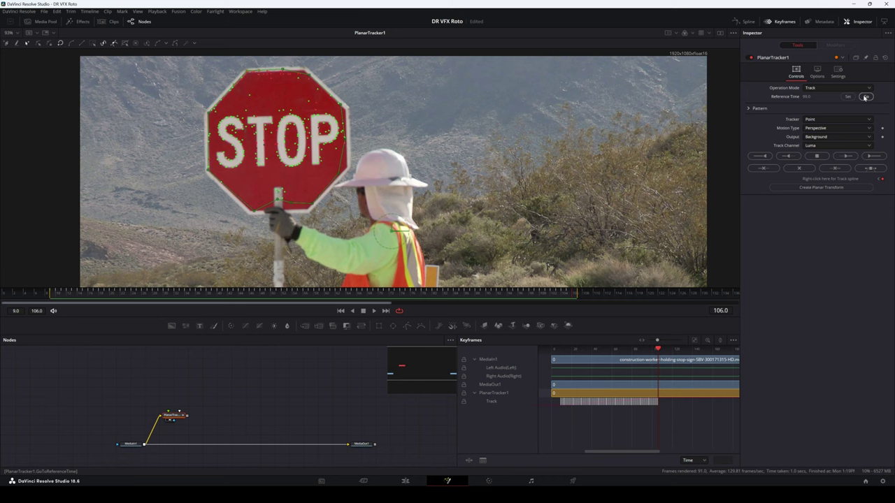
{"action": "left_click", "coordinate": [865, 97]}
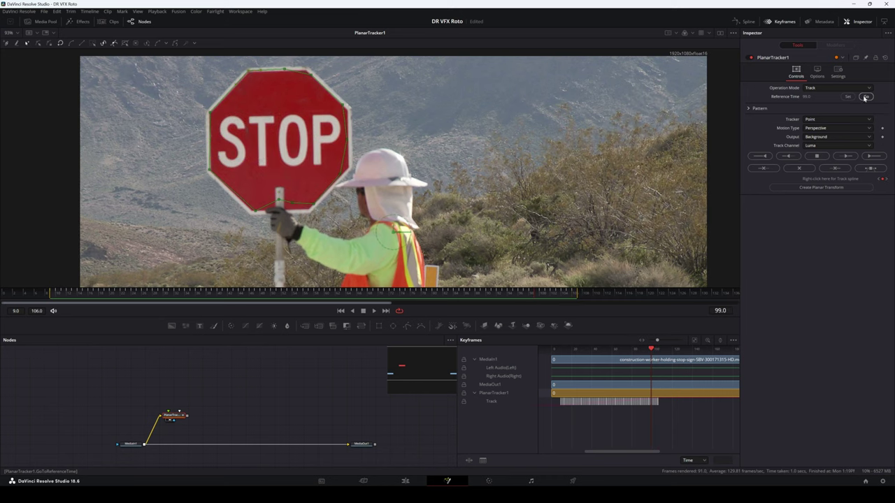
- Create a Planar Transform from the track, return to the tracker's reference frame, and place the new node farther right in the graph
{"action": "left_click", "coordinate": [825, 191]}
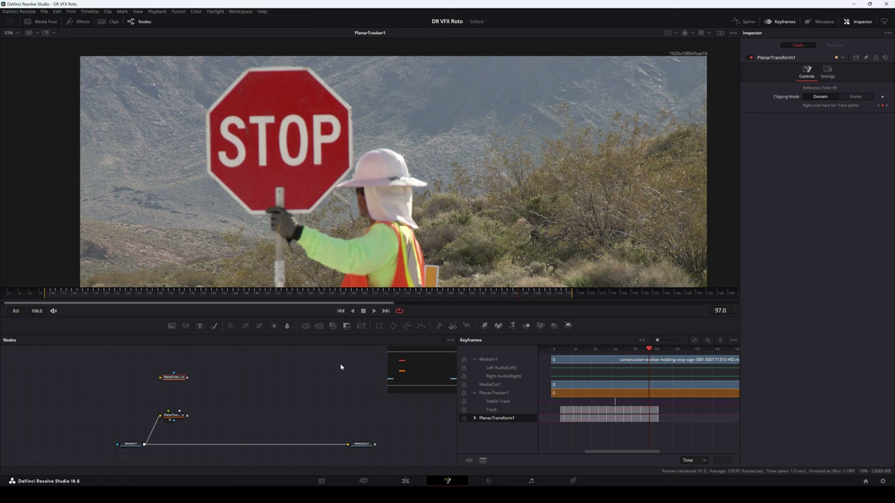
{"action": "left_click", "coordinate": [176, 416]}
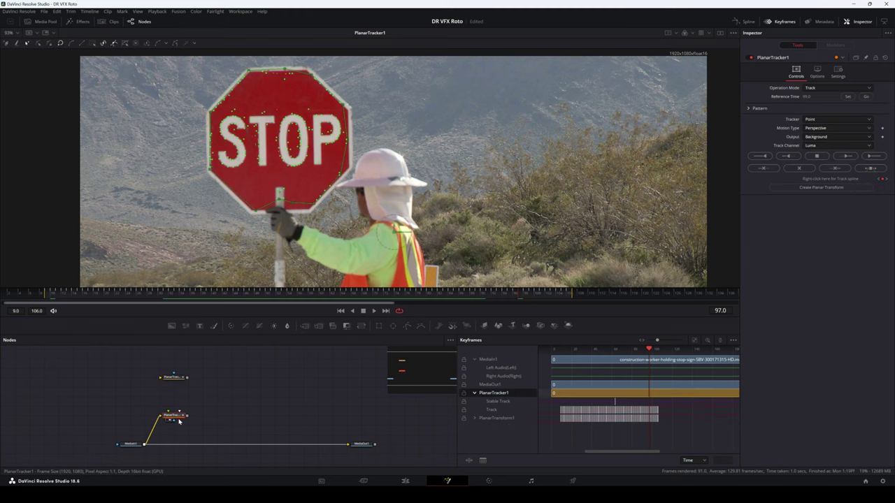
{"action": "left_click", "coordinate": [867, 96]}
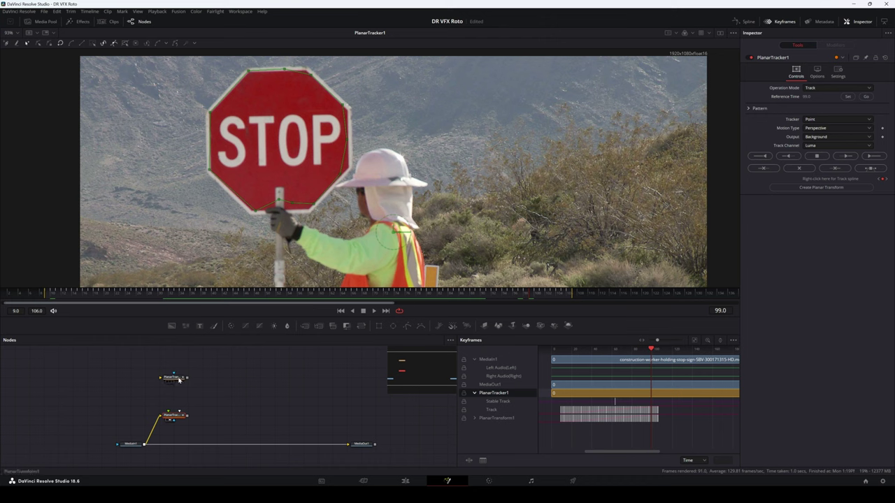
{"action": "left_click_drag", "start_coordinate": [179, 379], "coordinate": [268, 381]}
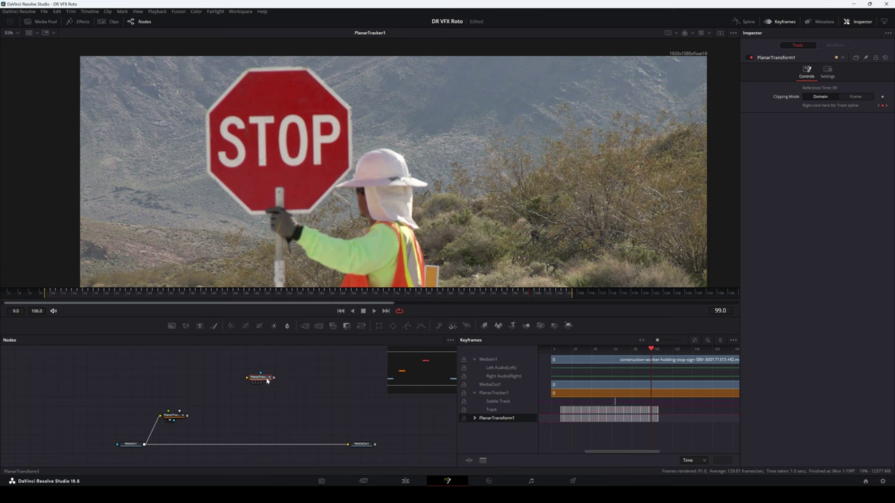
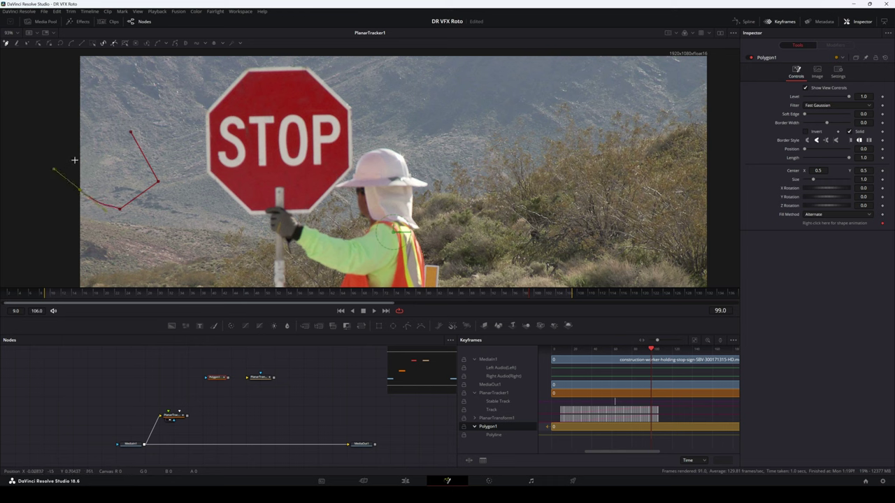
- Undo the stray polygon mask points drawn over the hillside beside the sign
{"action": "key", "text": "ctrl+z"}
{"action": "key", "text": "ctrl+z"}
{"action": "key", "text": "ctrl+z"}
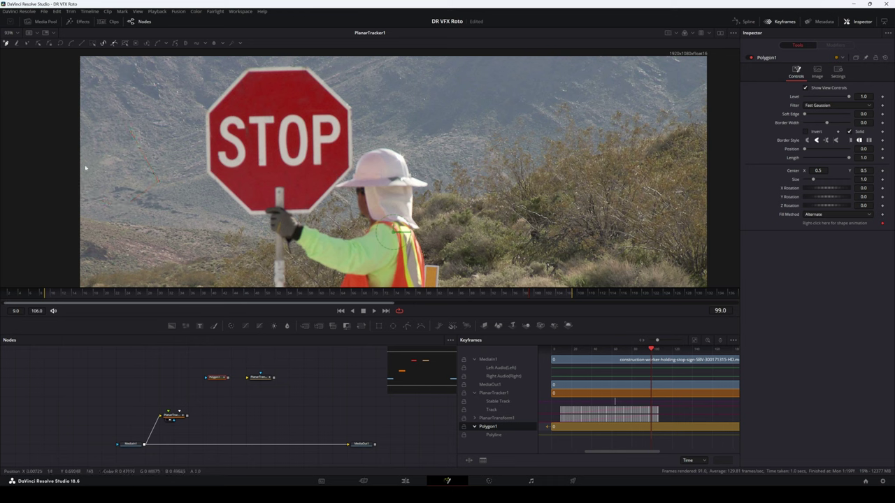
- Start the polygon mask at the stop sign's bottom-left corner and place points up its left side to the top-left corner
{"action": "scroll", "coordinate": [245, 171], "scroll_direction": "up", "scroll_amount": 4}
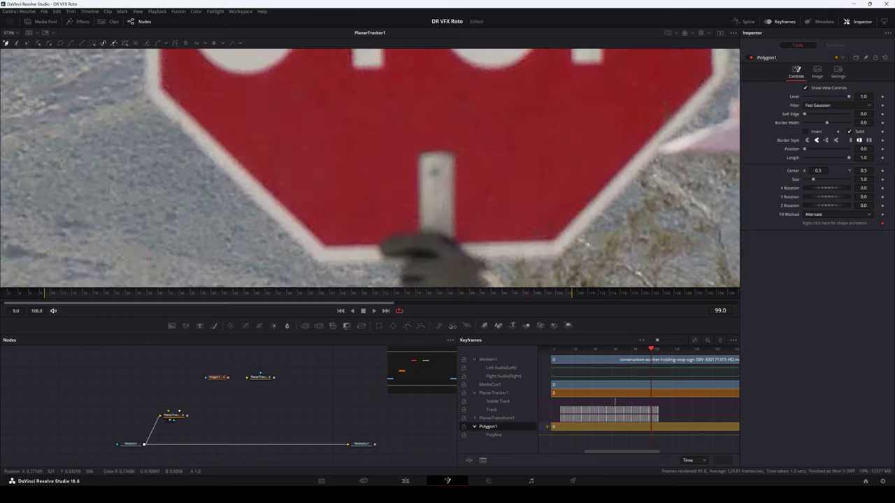
{"action": "left_click", "coordinate": [323, 263]}
{"action": "left_click_drag", "start_coordinate": [150, 104], "coordinate": [240, 191]}
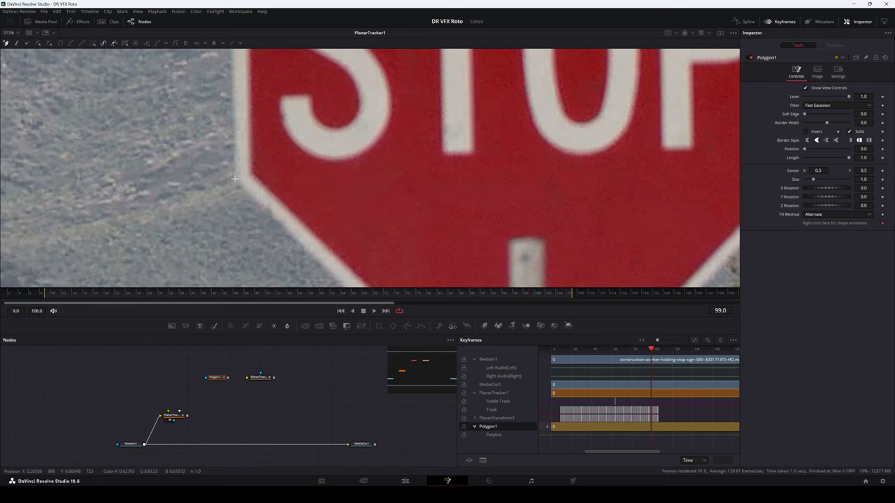
{"action": "scroll", "coordinate": [235, 179], "scroll_direction": "up", "scroll_amount": 3}
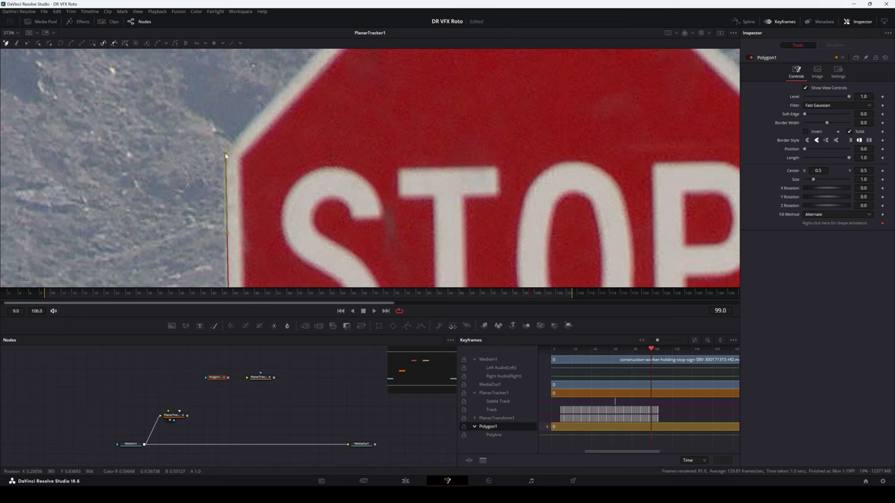
{"action": "scroll", "coordinate": [282, 149], "scroll_direction": "up", "scroll_amount": 5}
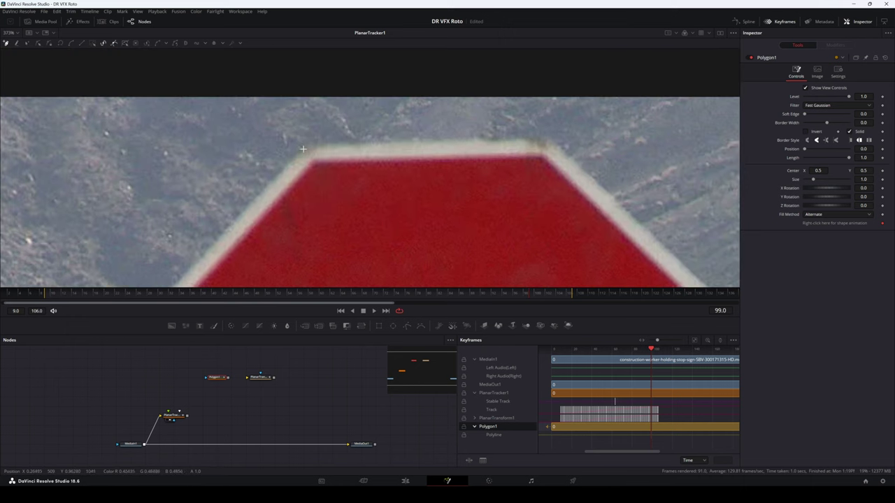
{"action": "left_click", "coordinate": [307, 147]}
{"action": "left_click_drag", "start_coordinate": [285, 162], "coordinate": [243, 188]}
{"action": "left_click_drag", "start_coordinate": [183, 237], "coordinate": [181, 228]}
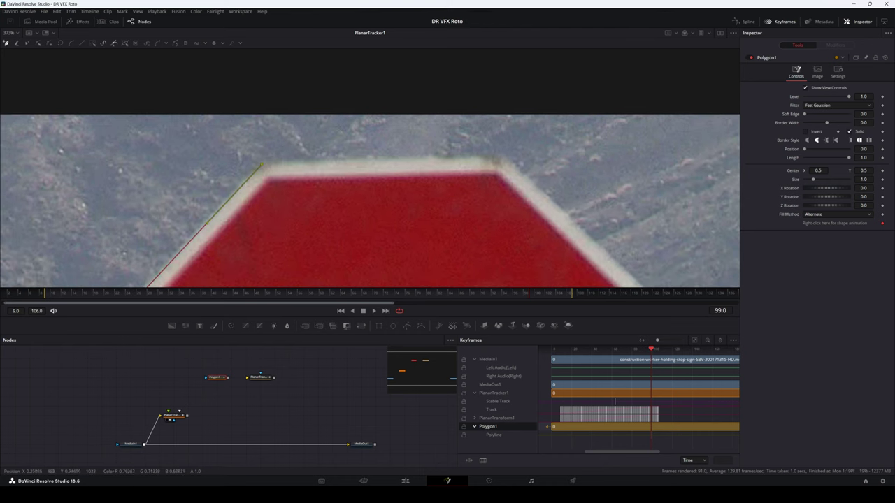
- Continue the polygon mask along the sign's top edge and down to the upper corner of its right side
{"action": "left_click_drag", "start_coordinate": [256, 167], "coordinate": [211, 183]}
{"action": "left_click_drag", "start_coordinate": [399, 171], "coordinate": [322, 184]}
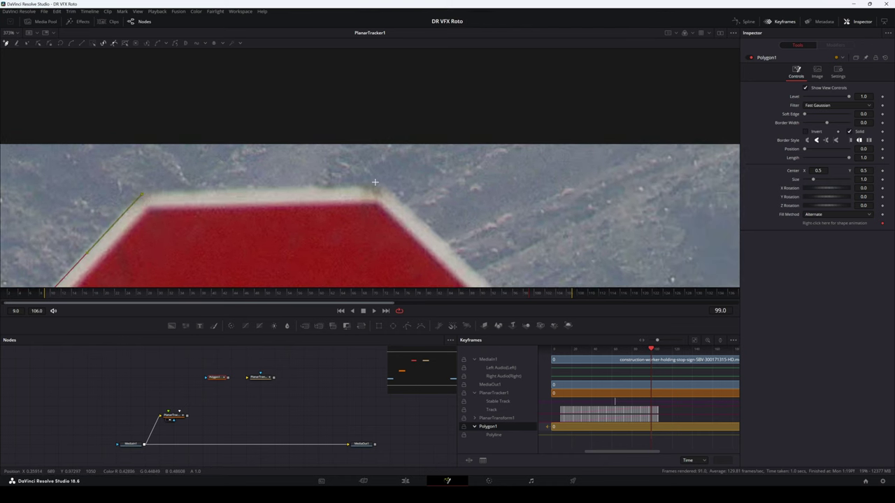
{"action": "left_click", "coordinate": [383, 185]}
{"action": "scroll", "coordinate": [336, 175], "scroll_direction": "right", "scroll_amount": 4}
{"action": "scroll", "coordinate": [335, 175], "scroll_direction": "down", "scroll_amount": 2}
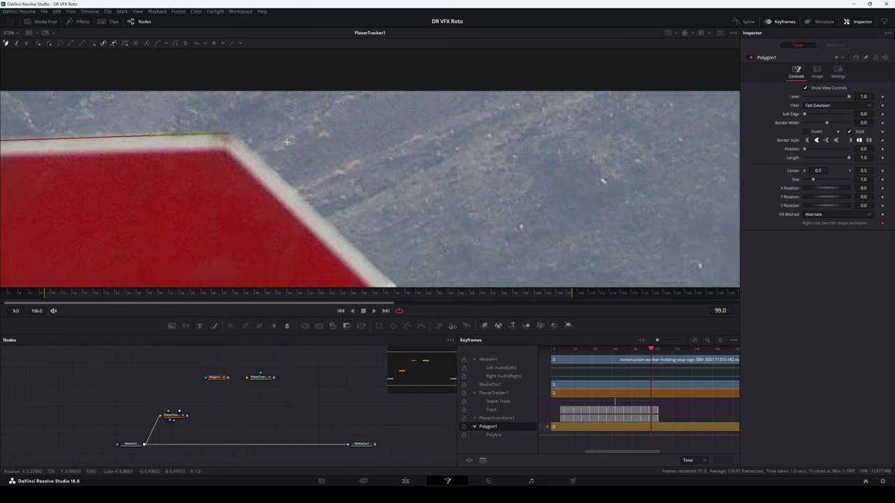
{"action": "mouse_move", "coordinate": [376, 183]}
{"action": "left_mouse_down"}
{"action": "mouse_move", "coordinate": [345, 167]}
{"action": "mouse_move", "coordinate": [301, 181]}
{"action": "left_mouse_up"}
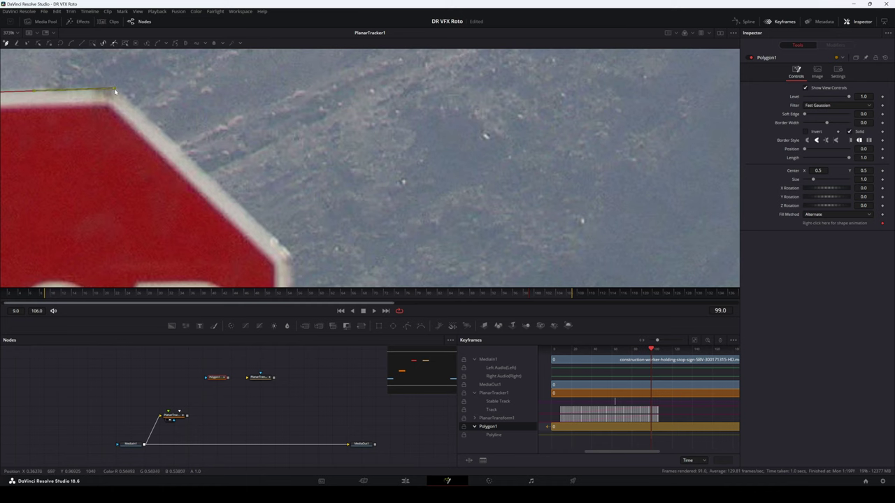
{"action": "scroll", "coordinate": [210, 140], "scroll_direction": "down", "scroll_amount": 2}
{"action": "scroll", "coordinate": [280, 182], "scroll_direction": "right", "scroll_amount": 2}
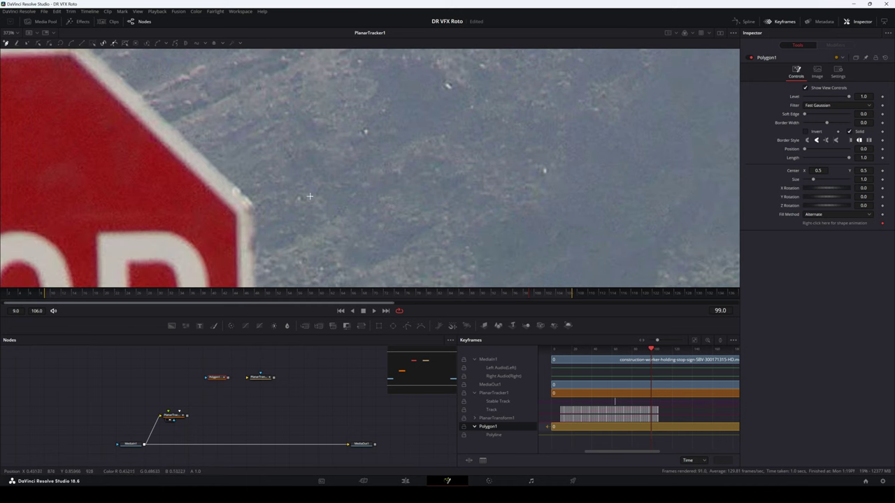
{"action": "left_click", "coordinate": [251, 202]}
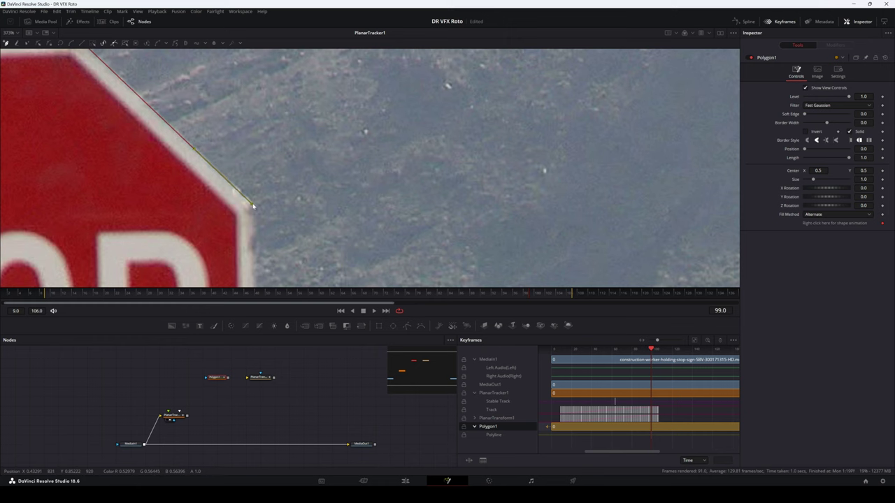
- Place the remaining mask points down the sign's right side to its bottom-right corner, and close the polygon at its starting point
{"action": "scroll", "coordinate": [254, 206], "scroll_direction": "down", "scroll_amount": 5}
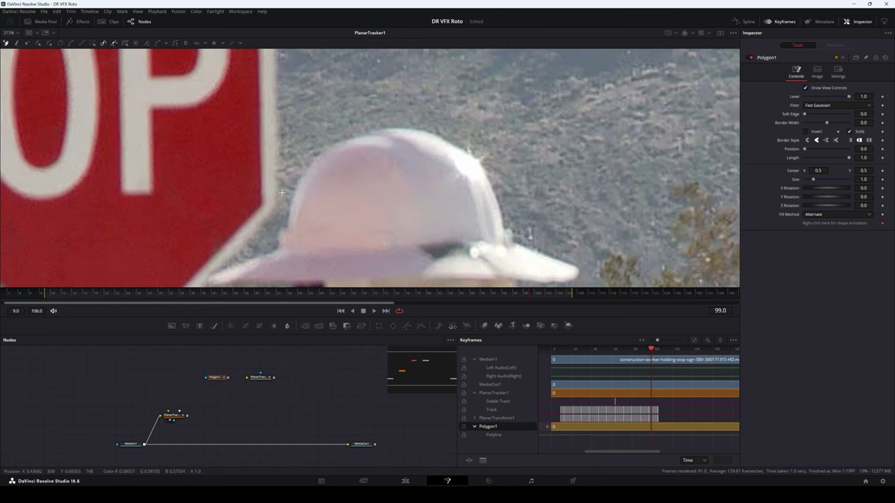
{"action": "scroll", "coordinate": [272, 207], "scroll_direction": "down", "scroll_amount": 5}
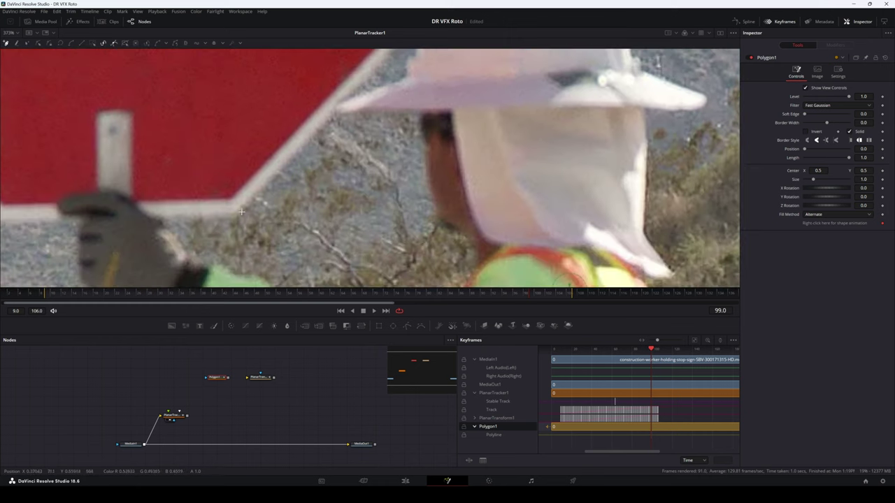
{"action": "scroll", "coordinate": [232, 215], "scroll_direction": "left", "scroll_amount": 5}
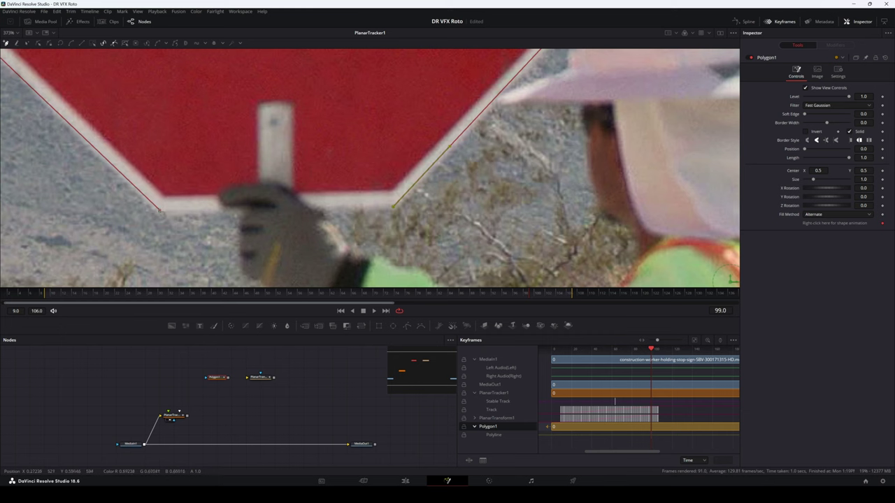
{"action": "left_click", "coordinate": [159, 210]}
{"action": "scroll", "coordinate": [336, 155], "scroll_direction": "down", "scroll_amount": 6}
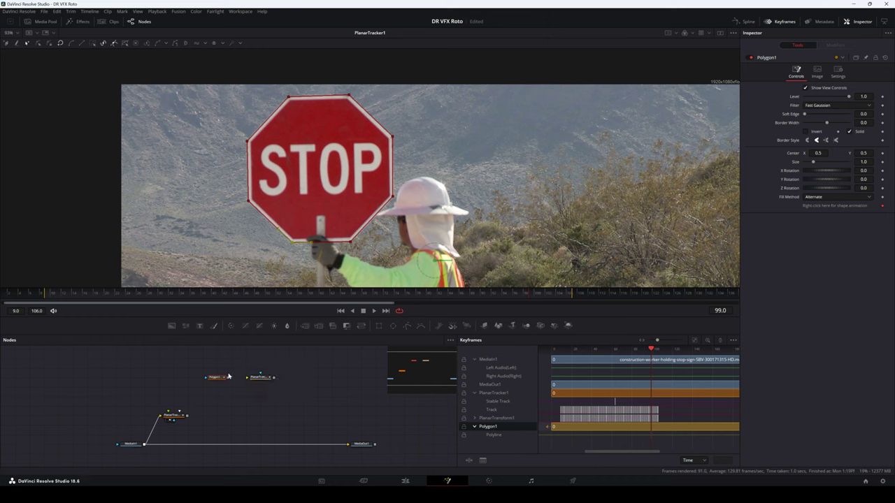
- Connect the Polygon1 output to the PlanarTransform1 input so the track drives the mask
{"action": "left_click_drag", "start_coordinate": [229, 377], "coordinate": [251, 380]}
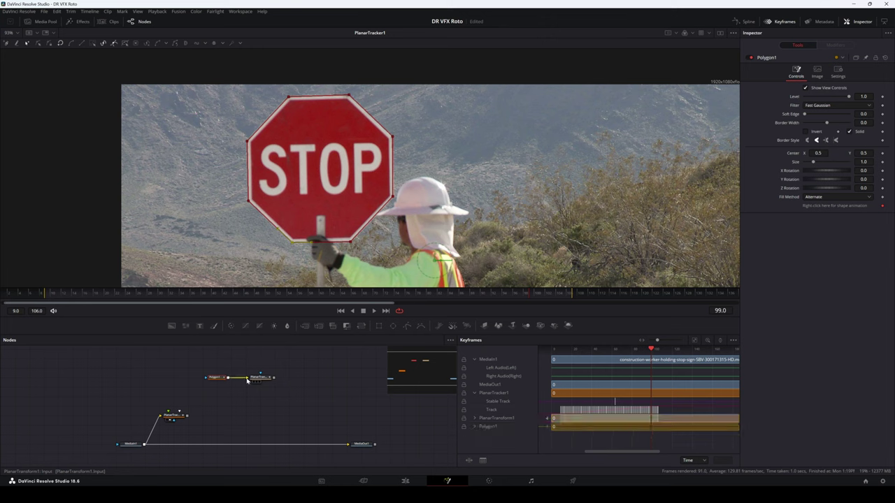
{"action": "left_click", "coordinate": [251, 380]}
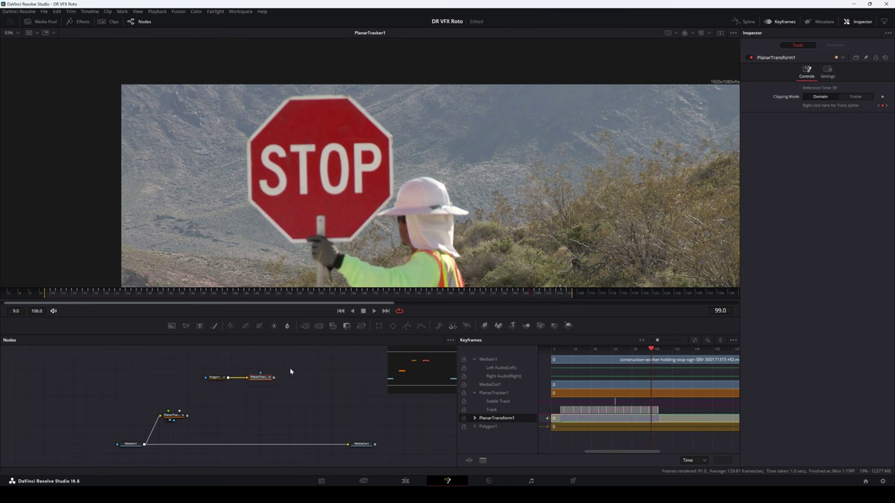
{"action": "left_click_drag", "start_coordinate": [324, 373], "coordinate": [259, 383]}
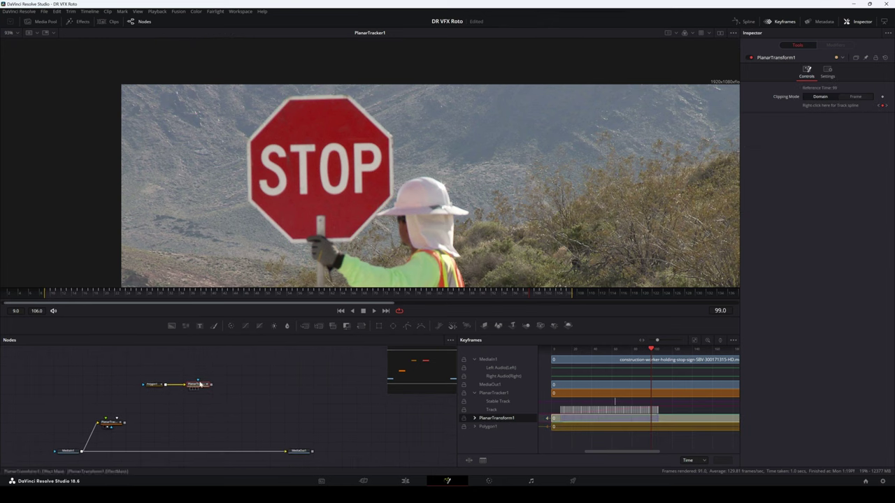
{"action": "left_click", "coordinate": [152, 385]}
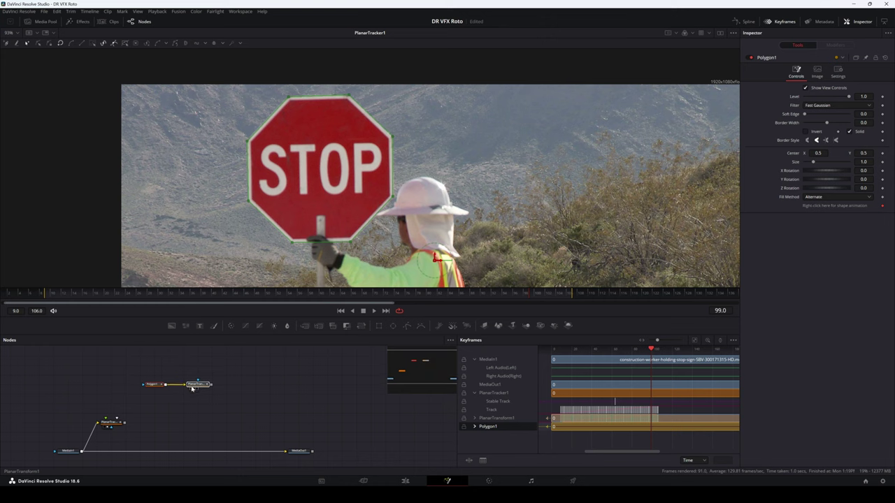
{"action": "left_click", "coordinate": [193, 387]}
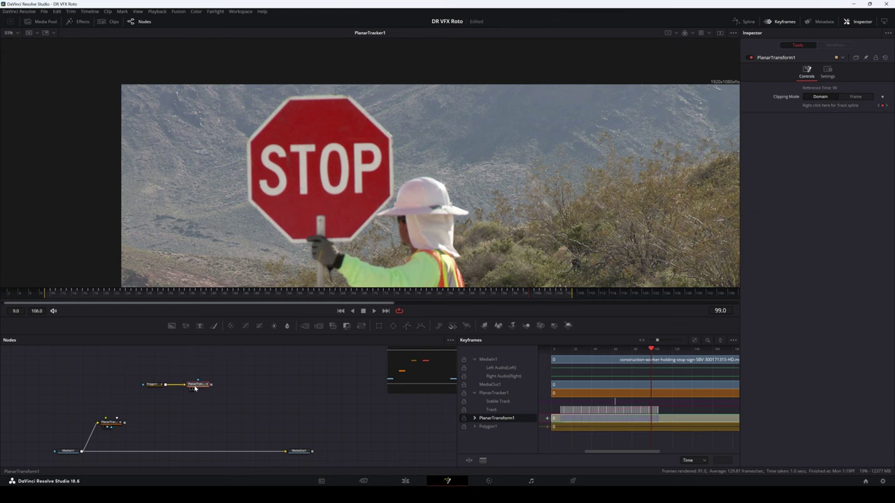
{"action": "left_click_drag", "start_coordinate": [252, 374], "coordinate": [222, 372]}
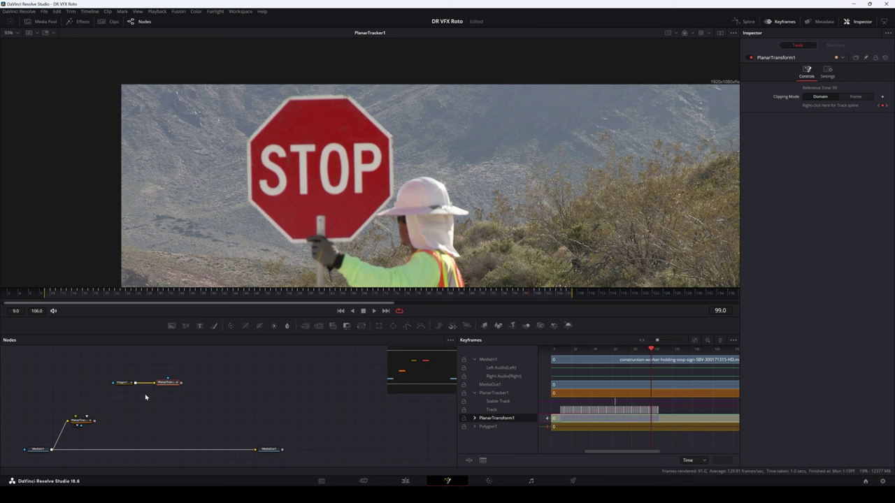
- Duplicate the MediaIn1 node, place the copy beside PlanarTransform1, and connect the tracked mask to its effect mask input
{"action": "left_click", "coordinate": [45, 447]}
{"action": "left_click_drag", "start_coordinate": [72, 414], "coordinate": [103, 398]}
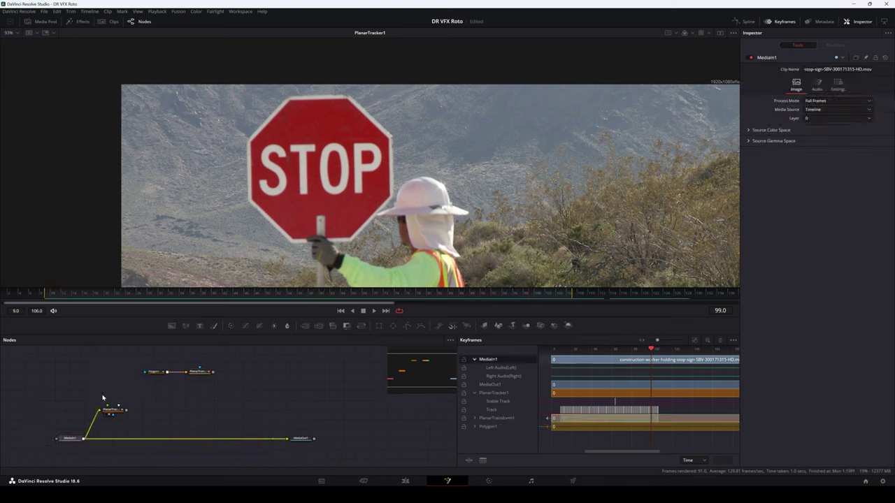
{"action": "left_click", "coordinate": [251, 379]}
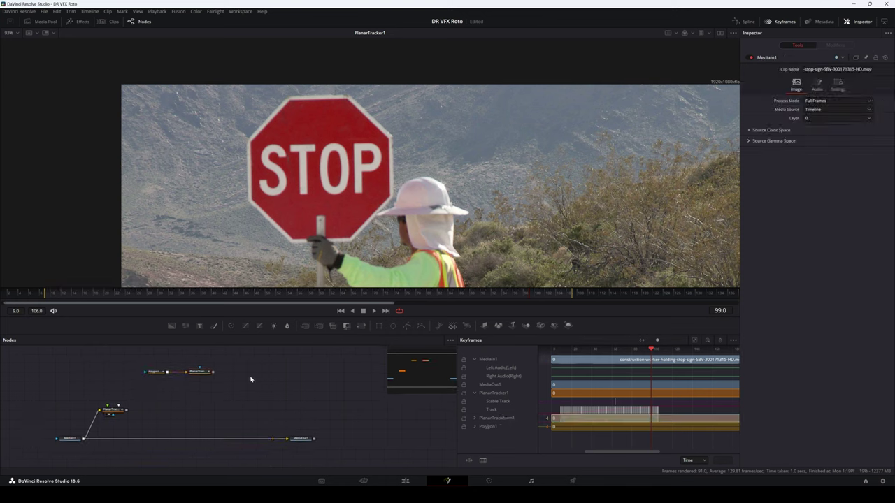
{"action": "key", "text": "ctrl+v"}
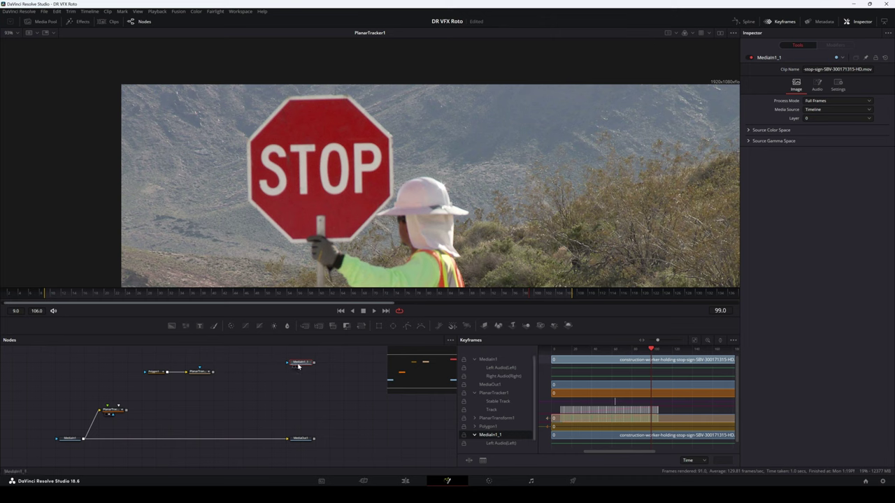
{"action": "left_click_drag", "start_coordinate": [305, 369], "coordinate": [231, 375]}
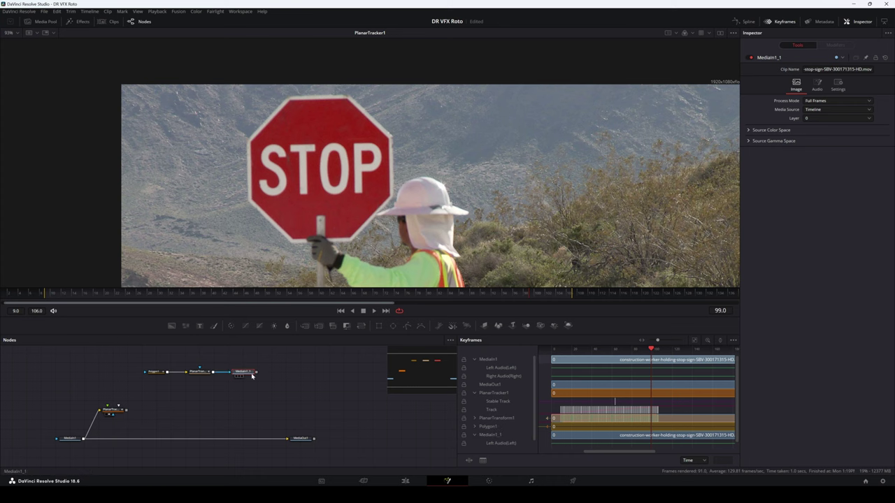
- Check the masked clip copy in the viewer by scrubbing back to frame 80, and save the project
{"action": "key", "text": "2"}
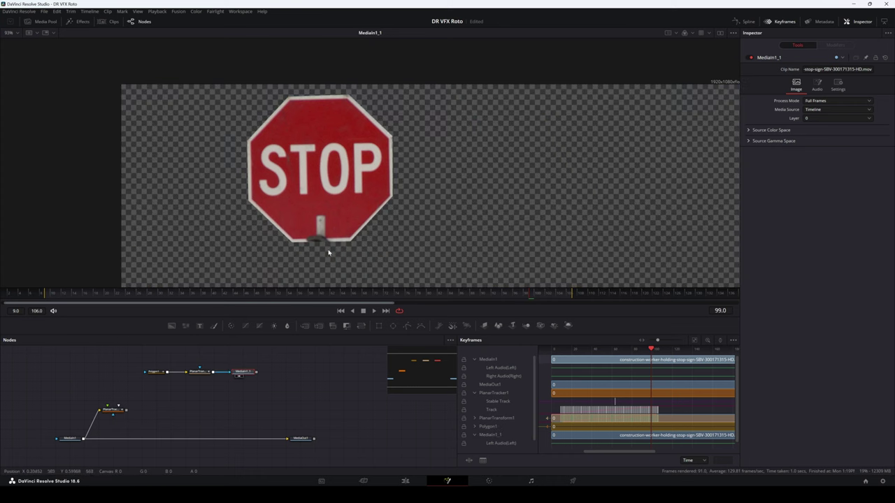
{"action": "left_click_drag", "start_coordinate": [530, 295], "coordinate": [427, 308]}
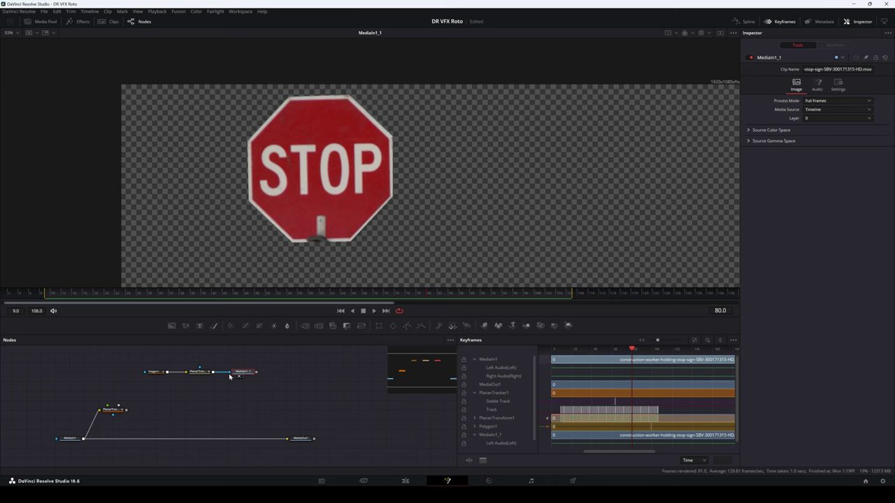
{"action": "key", "text": "ctrl+s"}
{"action": "scroll", "coordinate": [350, 242], "scroll_direction": "up", "scroll_amount": 2}
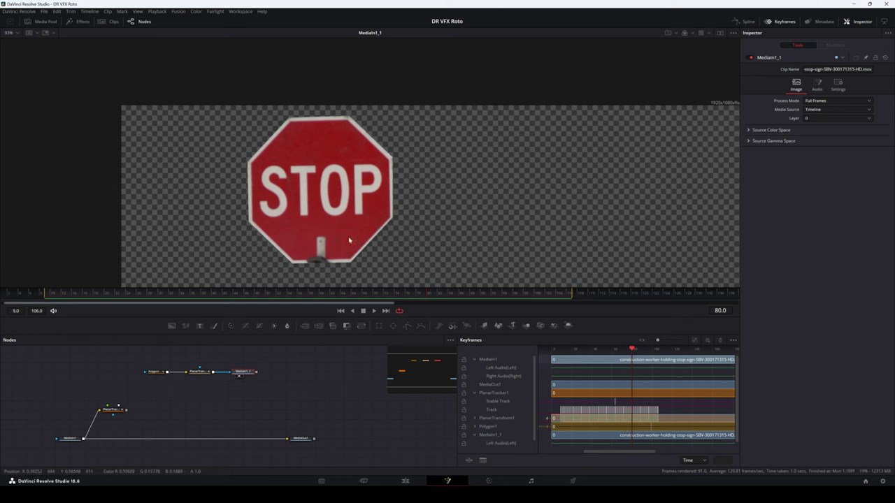
{"action": "scroll", "coordinate": [351, 240], "scroll_direction": "down", "scroll_amount": 2}
{"action": "left_click_drag", "start_coordinate": [353, 235], "coordinate": [311, 239]}
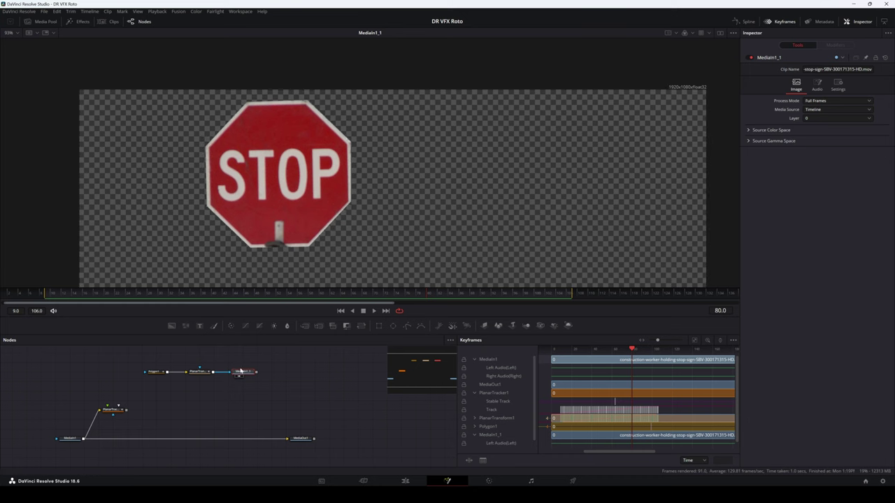
- Make room around the masked copy and MediaOut1, and insert a Merge node between MediaIn1 and MediaOut1
{"action": "left_click_drag", "start_coordinate": [240, 372], "coordinate": [223, 372]}
{"action": "left_click_drag", "start_coordinate": [302, 439], "coordinate": [349, 440]}
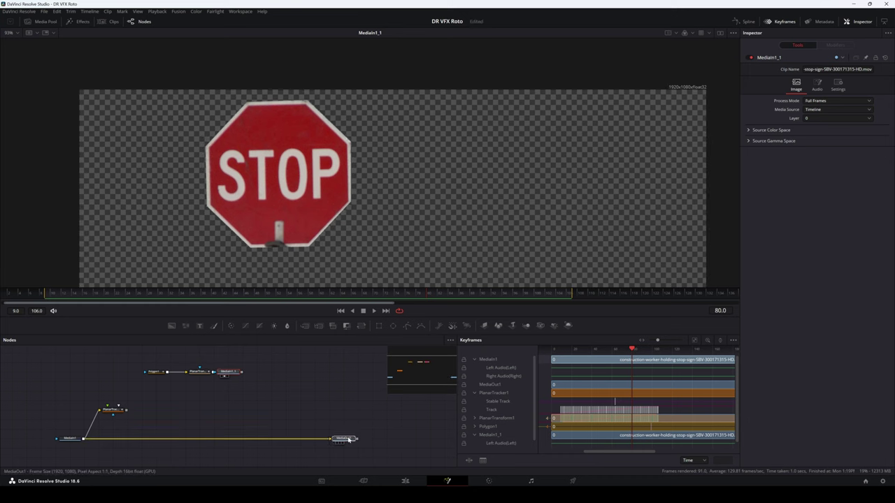
{"action": "left_click", "coordinate": [254, 386]}
{"action": "left_click_drag", "start_coordinate": [287, 327], "coordinate": [228, 441]}
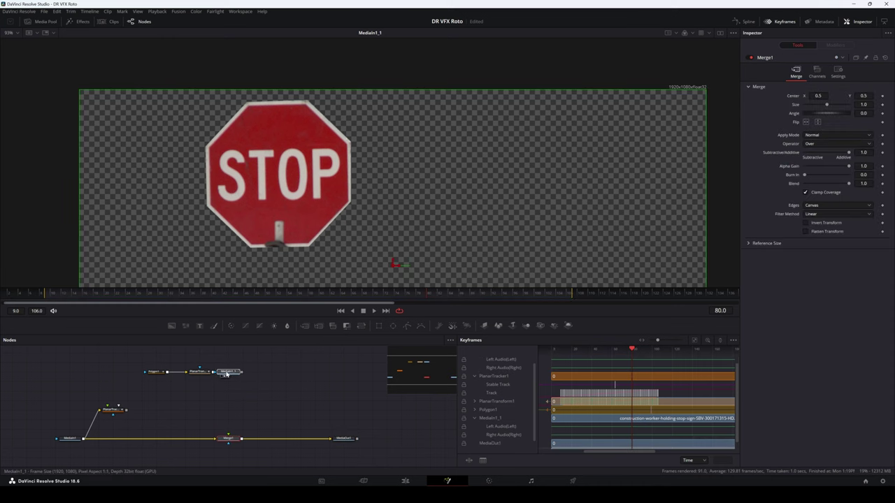
- Connect the masked clip copy to the Merge node's foreground input, and inspect the merged result in the viewer
{"action": "left_click", "coordinate": [225, 373]}
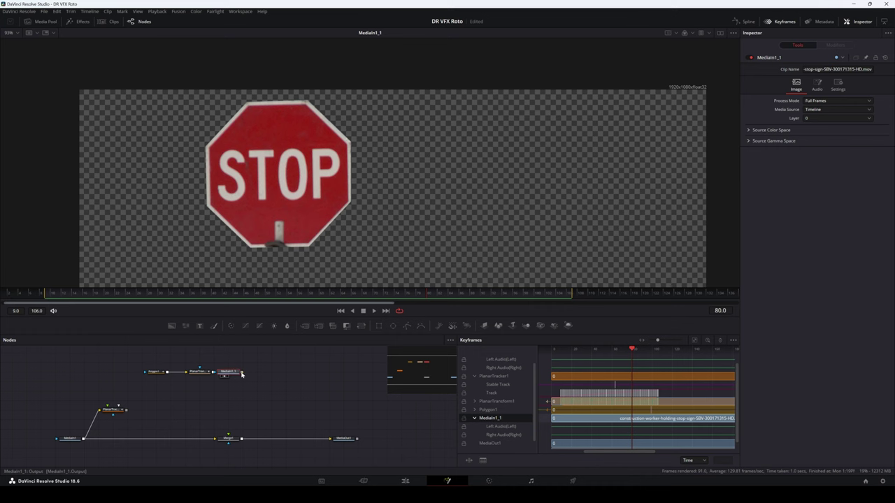
{"action": "left_click_drag", "start_coordinate": [241, 376], "coordinate": [231, 441]}
{"action": "left_click", "coordinate": [231, 441]}
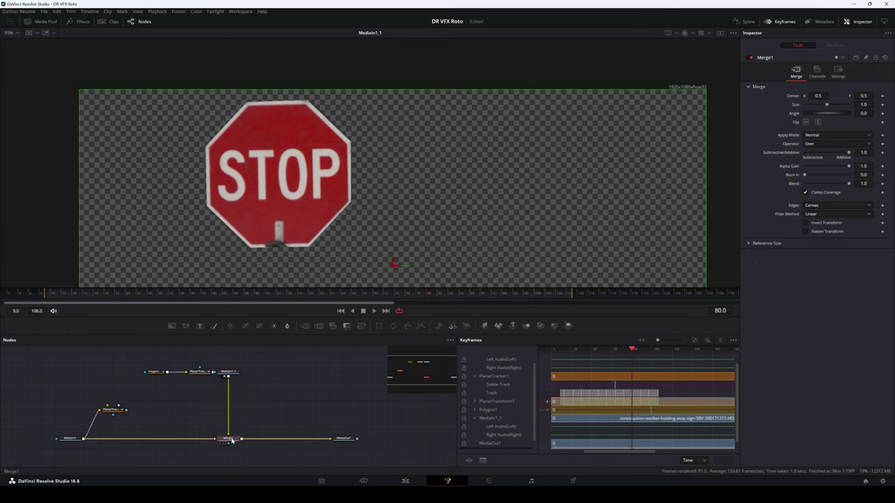
{"action": "key", "text": "1"}
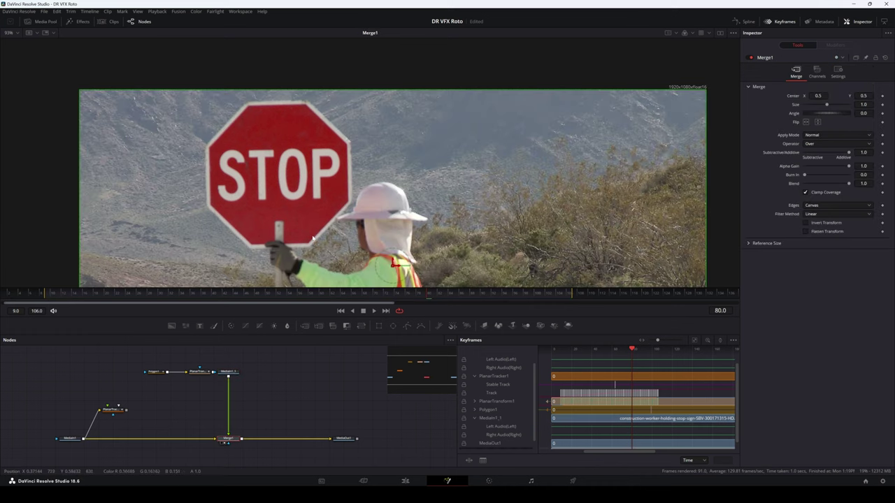
{"action": "scroll", "coordinate": [318, 238], "scroll_direction": "up", "scroll_amount": 3}
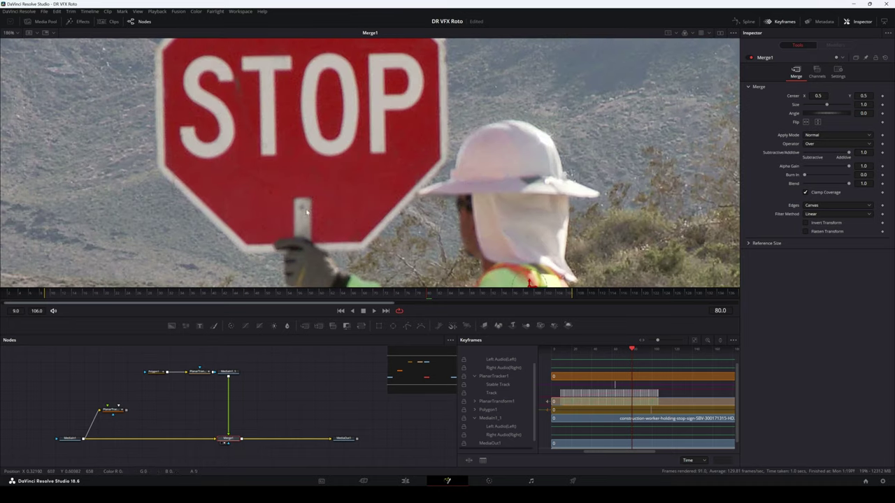
{"action": "scroll", "coordinate": [310, 203], "scroll_direction": "down", "scroll_amount": 1}
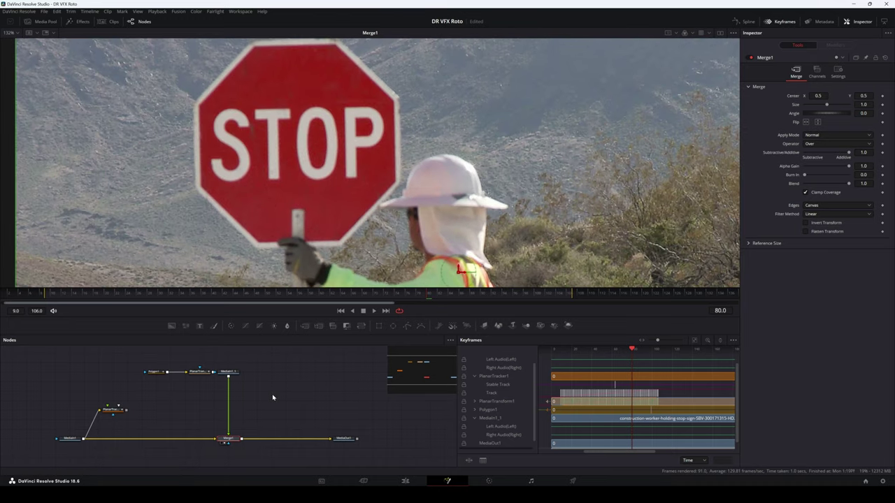
- Insert a Color Corrector node between the masked copy MediaIn1_1 and Merge1, and tint the stop sign green at strength 1.0
{"action": "left_click_drag", "start_coordinate": [123, 423], "coordinate": [134, 412]}
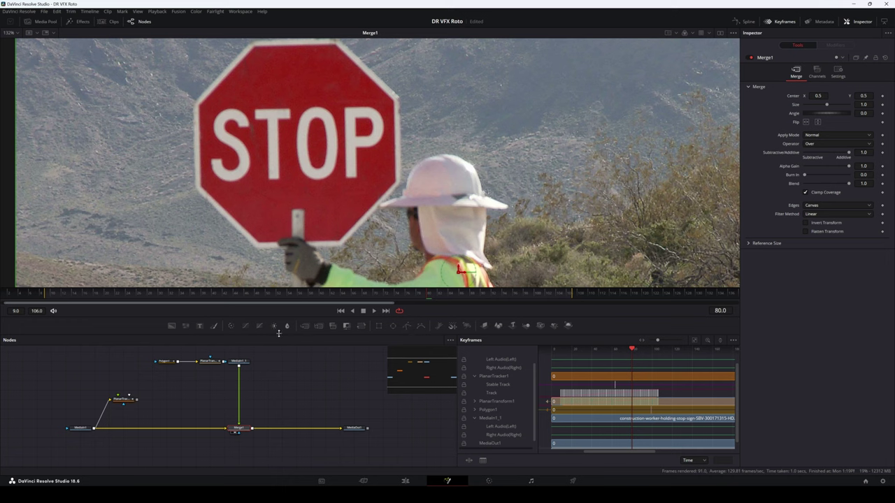
{"action": "left_click_drag", "start_coordinate": [272, 330], "coordinate": [239, 394]}
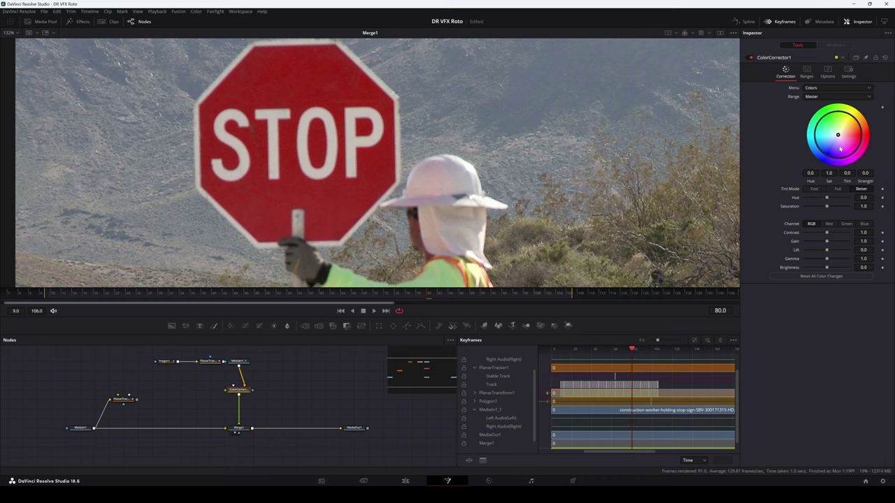
{"action": "left_click_drag", "start_coordinate": [838, 135], "coordinate": [818, 103]}
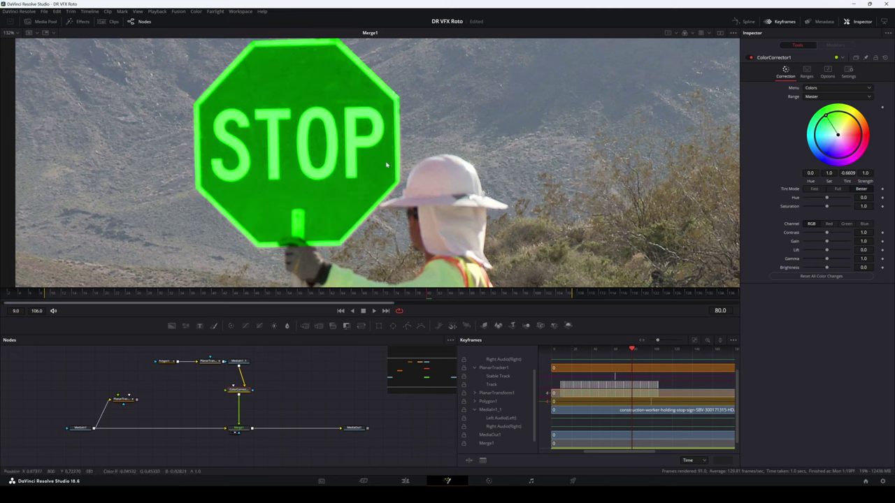
{"action": "mouse_move", "coordinate": [428, 292]}
{"action": "left_mouse_down"}
{"action": "mouse_move", "coordinate": [581, 294]}
{"action": "mouse_move", "coordinate": [70, 299]}
{"action": "mouse_move", "coordinate": [549, 295]}
{"action": "mouse_move", "coordinate": [338, 304]}
{"action": "mouse_move", "coordinate": [414, 298]}
{"action": "left_mouse_up"}
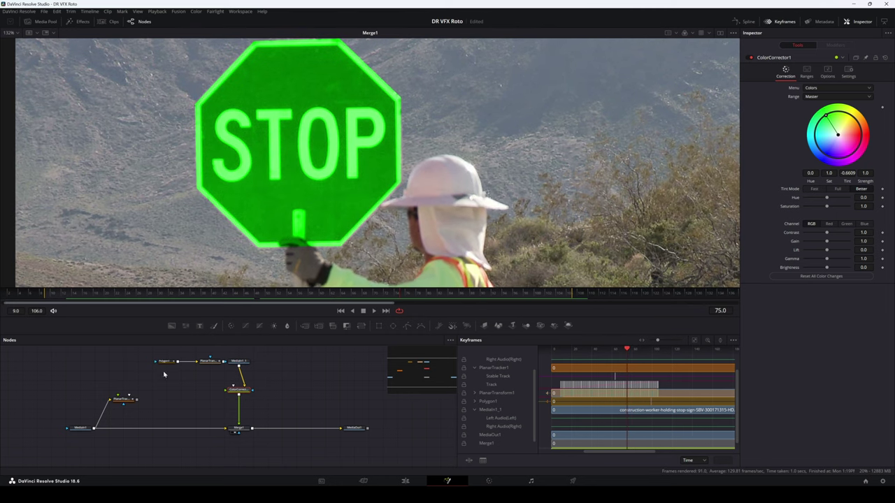
- Soften the edge of the Polygon1 mask to a soft edge value of 0.0033 while checking the sign's border up close
{"action": "left_click", "coordinate": [165, 363]}
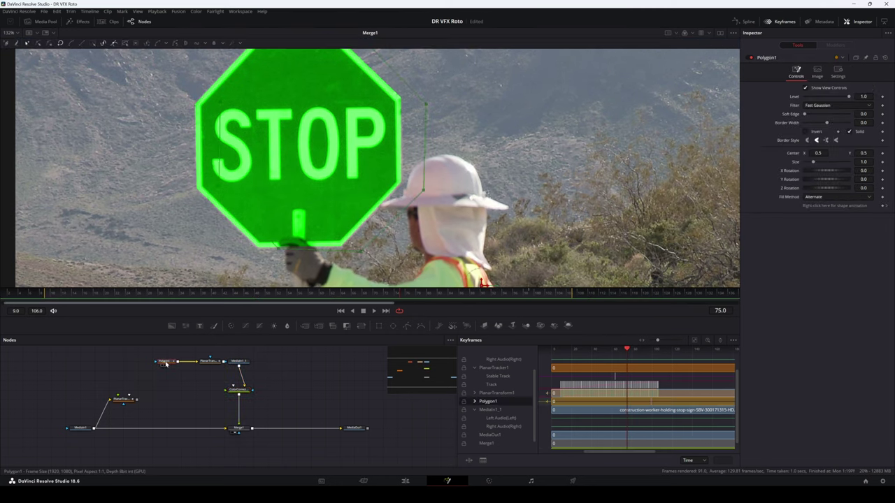
{"action": "scroll", "coordinate": [414, 154], "scroll_direction": "up", "scroll_amount": 6}
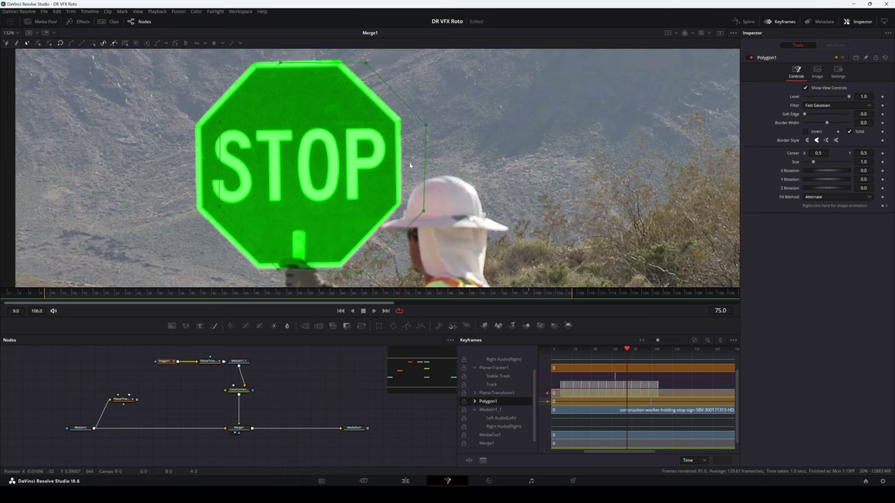
{"action": "scroll", "coordinate": [386, 200], "scroll_direction": "down", "scroll_amount": 1}
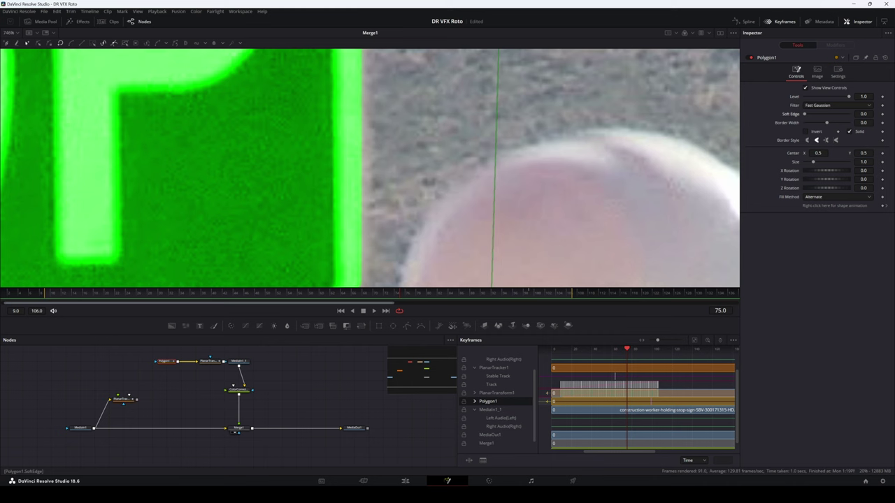
{"action": "left_click_drag", "start_coordinate": [864, 114], "coordinate": [868, 114]}
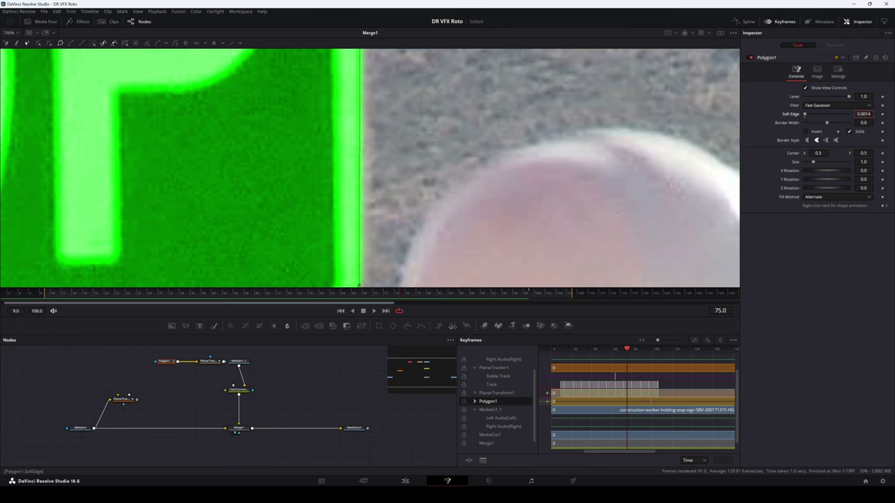
{"action": "left_click_drag", "start_coordinate": [805, 114], "coordinate": [806, 113]}
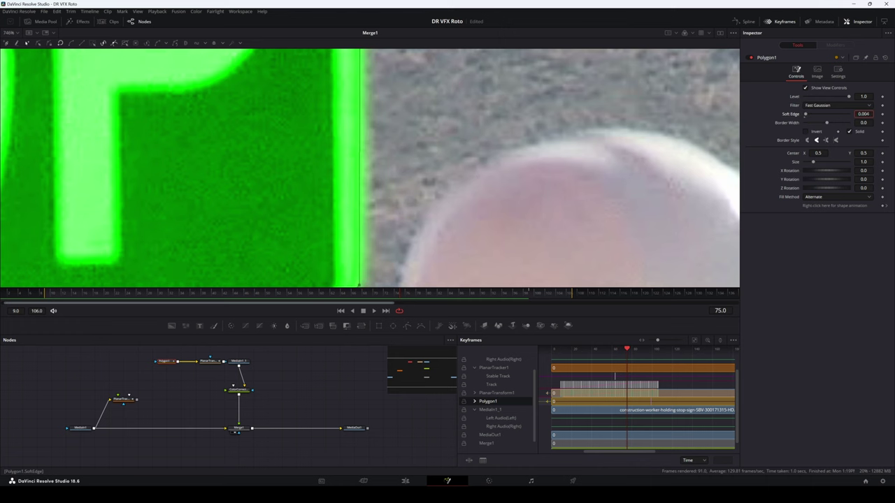
{"action": "scroll", "coordinate": [399, 160], "scroll_direction": "down", "scroll_amount": 8}
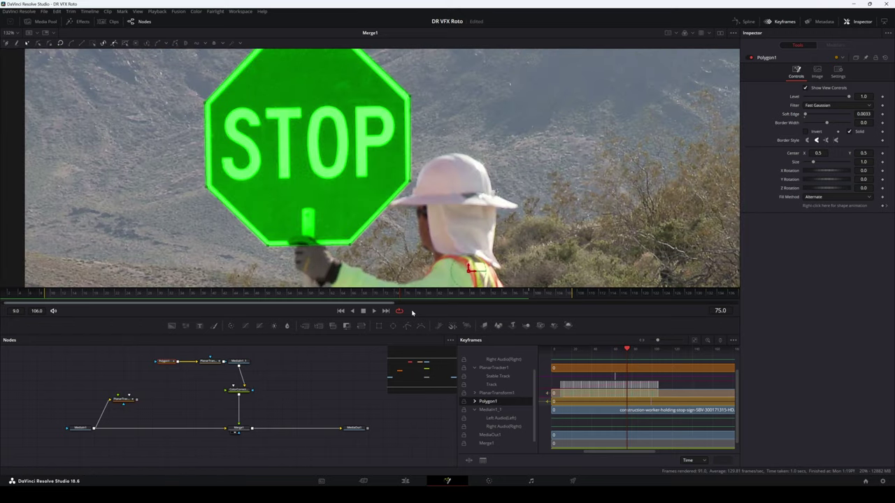
- Play back the merged composite to check how the green sign follows the footage
{"action": "left_click", "coordinate": [354, 428]}
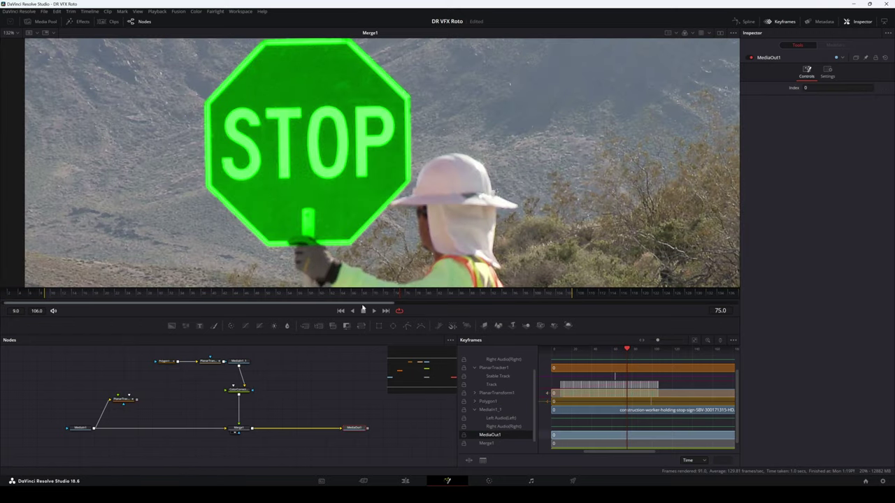
{"action": "left_click", "coordinate": [375, 312]}
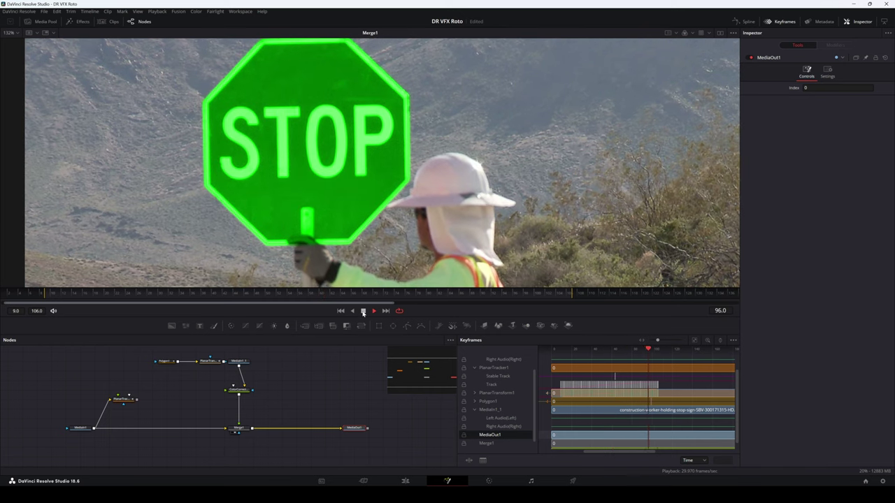
{"action": "left_click", "coordinate": [364, 312]}
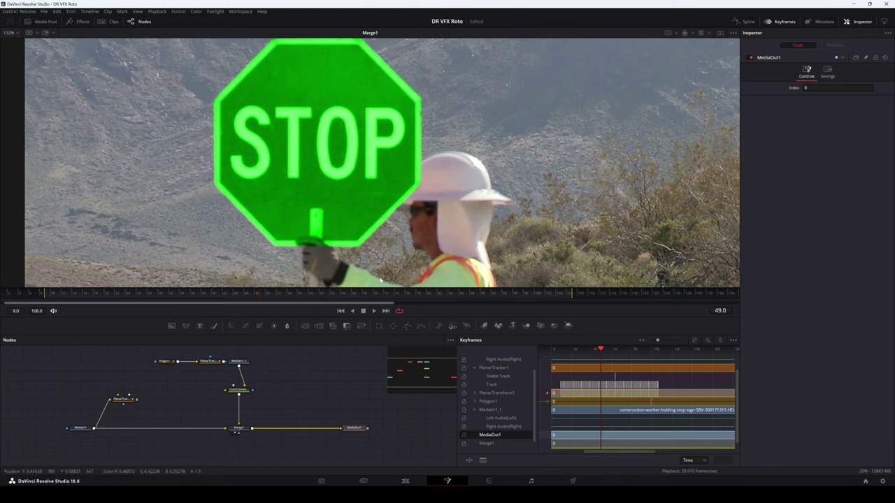
- Show only the masked copy MediaIn1_1 in the viewer and play it back to check the isolated sign
{"action": "left_click", "coordinate": [241, 368]}
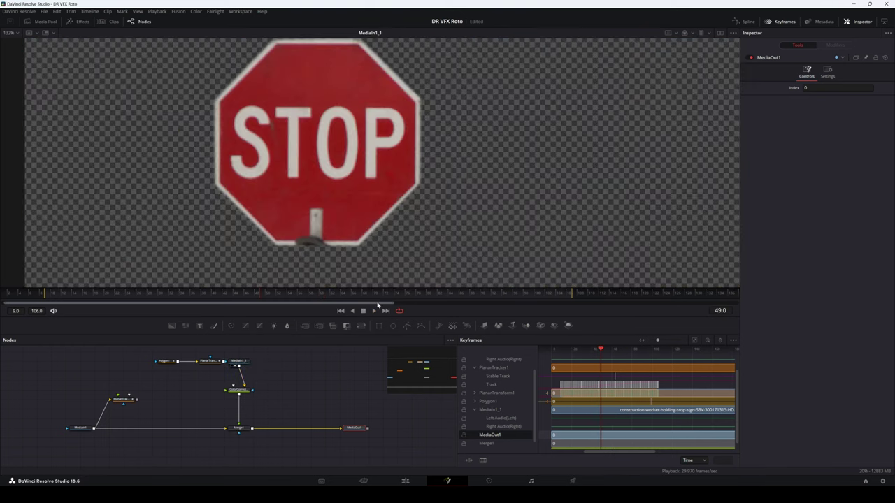
{"action": "left_click", "coordinate": [374, 312]}
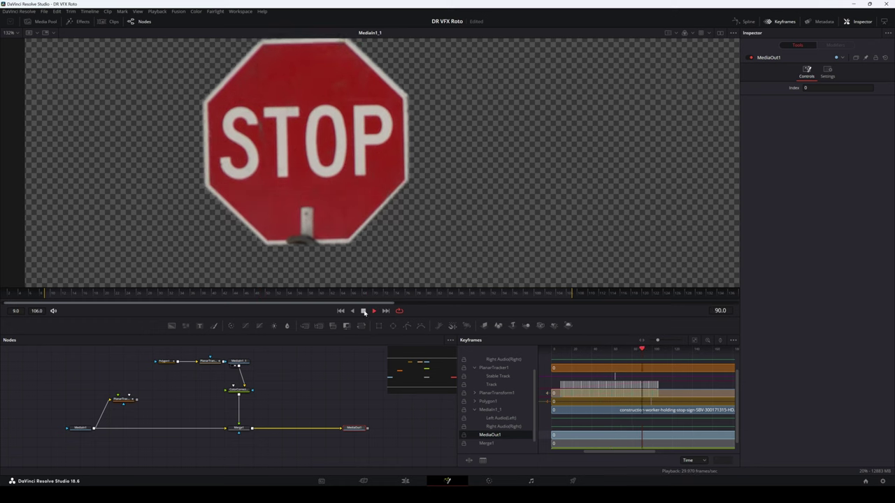
{"action": "left_click", "coordinate": [364, 312]}
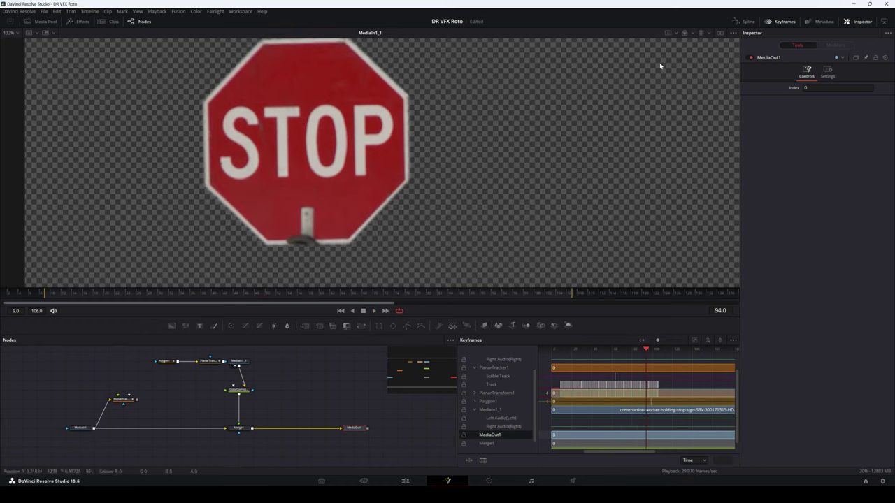
- Display the masked copy's alpha channel, scrub through the matte, and return the viewer to the color display
{"action": "left_click", "coordinate": [686, 36]}
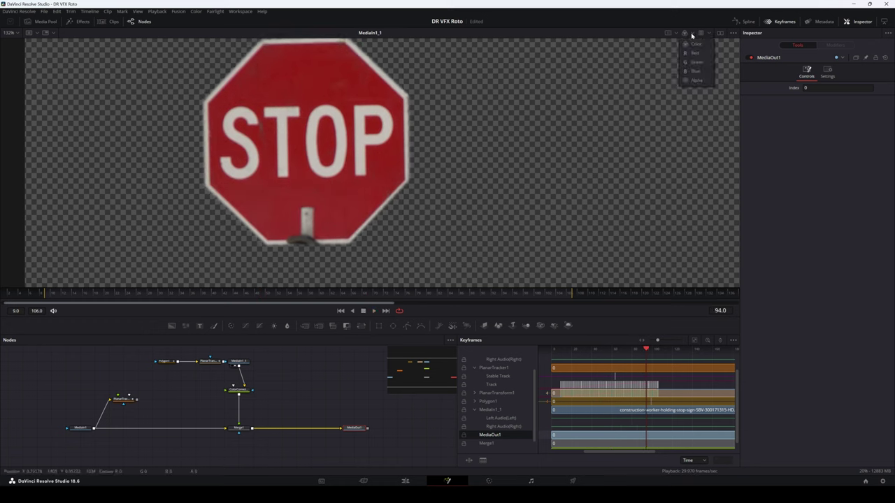
{"action": "left_click", "coordinate": [687, 84]}
{"action": "left_click_drag", "start_coordinate": [483, 292], "coordinate": [296, 292]}
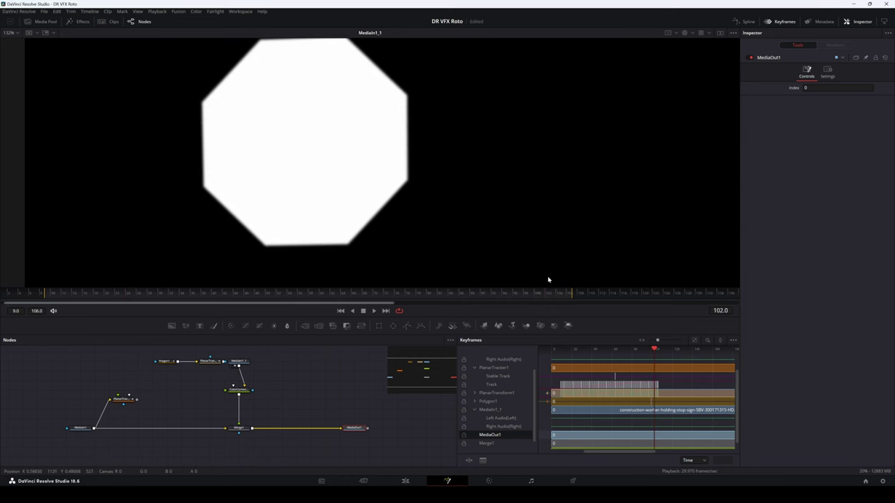
{"action": "left_click", "coordinate": [692, 34]}
{"action": "left_click", "coordinate": [694, 45]}
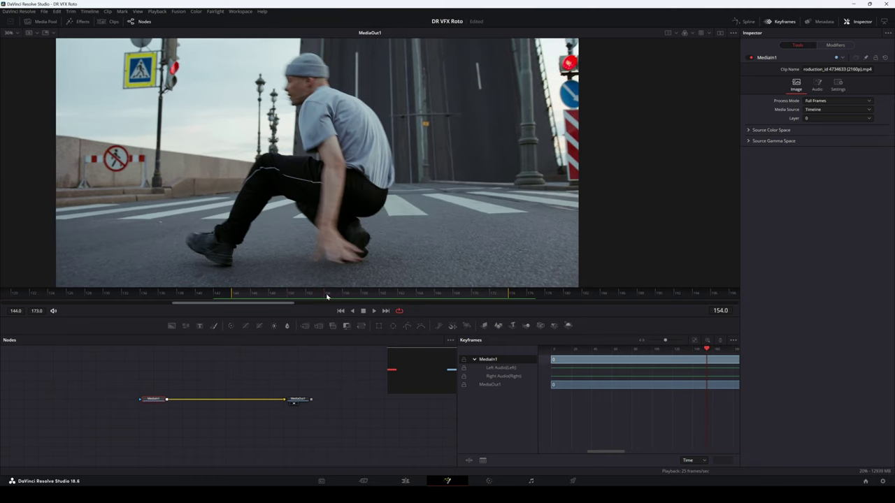
- Save the project and position the crouching man clip at frame 154
{"action": "key", "text": "space"}
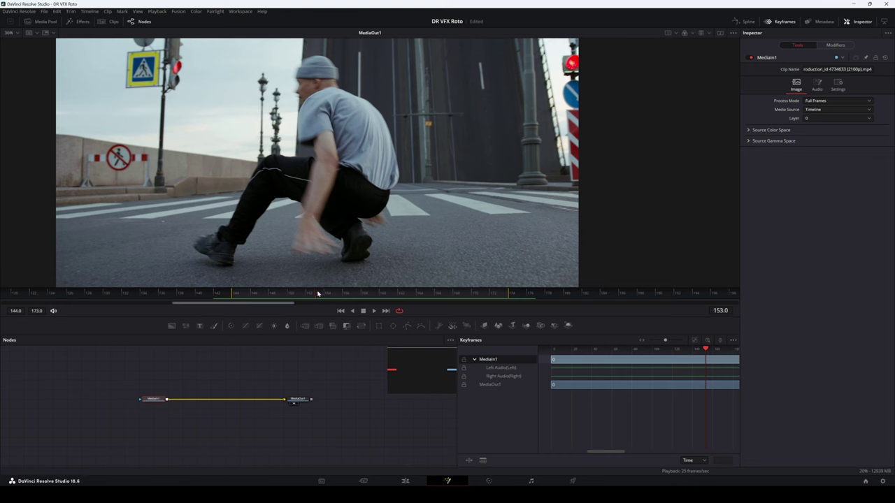
{"action": "mouse_move", "coordinate": [315, 293]}
{"action": "left_mouse_down"}
{"action": "mouse_move", "coordinate": [329, 294]}
{"action": "mouse_move", "coordinate": [286, 294]}
{"action": "mouse_move", "coordinate": [396, 302]}
{"action": "mouse_move", "coordinate": [356, 303]}
{"action": "mouse_move", "coordinate": [303, 300]}
{"action": "mouse_move", "coordinate": [416, 297]}
{"action": "mouse_move", "coordinate": [266, 296]}
{"action": "mouse_move", "coordinate": [385, 298]}
{"action": "mouse_move", "coordinate": [324, 298]}
{"action": "left_mouse_up"}
{"action": "key", "text": "ctrl+s"}
{"action": "key", "text": "Right"}
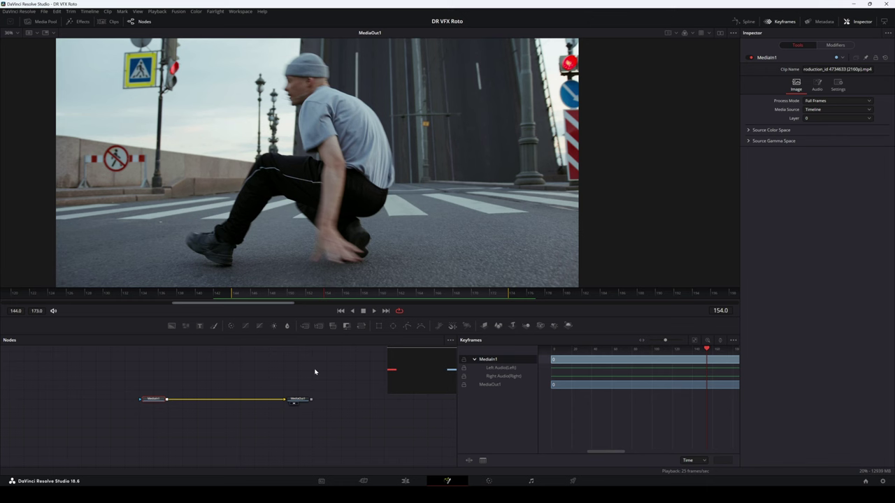
- Scrub between frames 154 and 157 to examine the motion blur on the man's planted hand
{"action": "left_click_drag", "start_coordinate": [313, 294], "coordinate": [341, 305]}
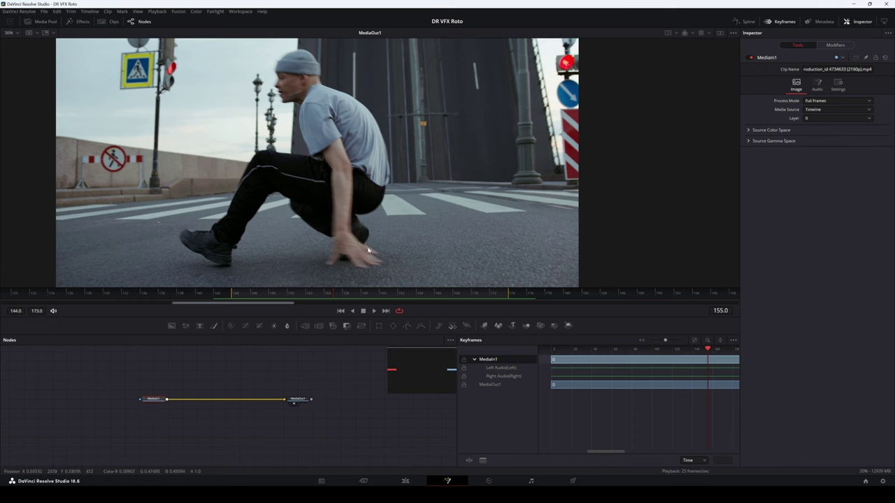
{"action": "mouse_move", "coordinate": [335, 297]}
{"action": "left_mouse_down"}
{"action": "mouse_move", "coordinate": [452, 296]}
{"action": "mouse_move", "coordinate": [279, 298]}
{"action": "mouse_move", "coordinate": [349, 298]}
{"action": "left_mouse_up"}
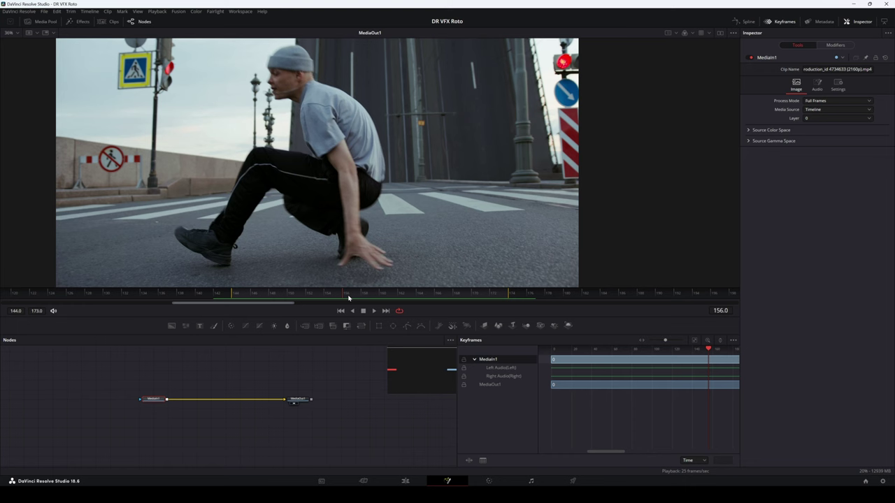
{"action": "left_click_drag", "start_coordinate": [348, 299], "coordinate": [325, 279]}
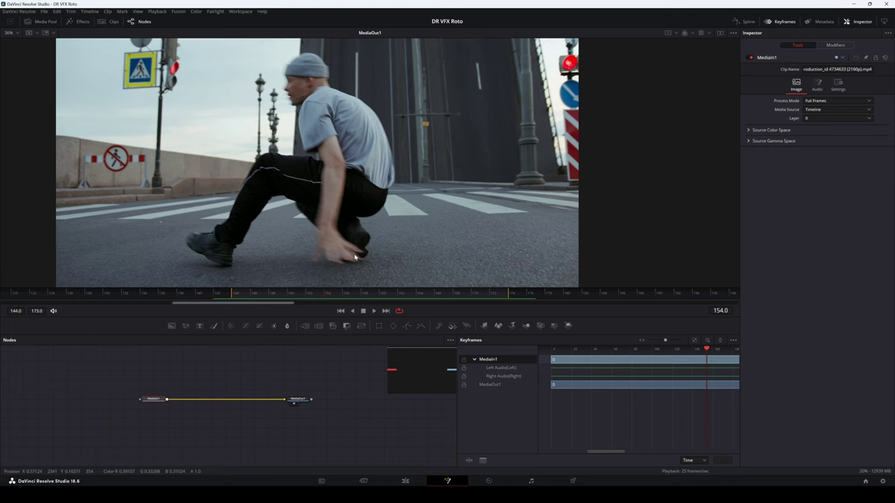
{"action": "left_click_drag", "start_coordinate": [316, 292], "coordinate": [357, 295]}
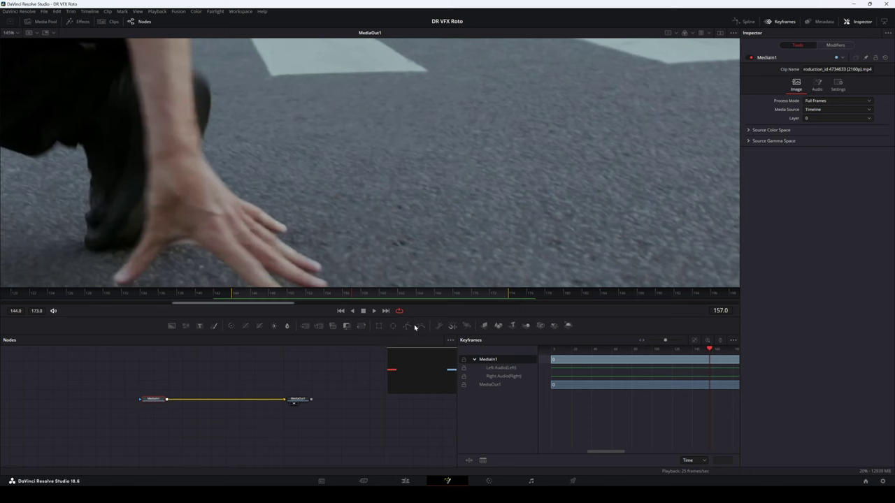
- Add a BSpline mask node and draw a freehand test spiral over the asphalt beside the hand at frame 157
{"action": "left_click_drag", "start_coordinate": [415, 328], "coordinate": [190, 366]}
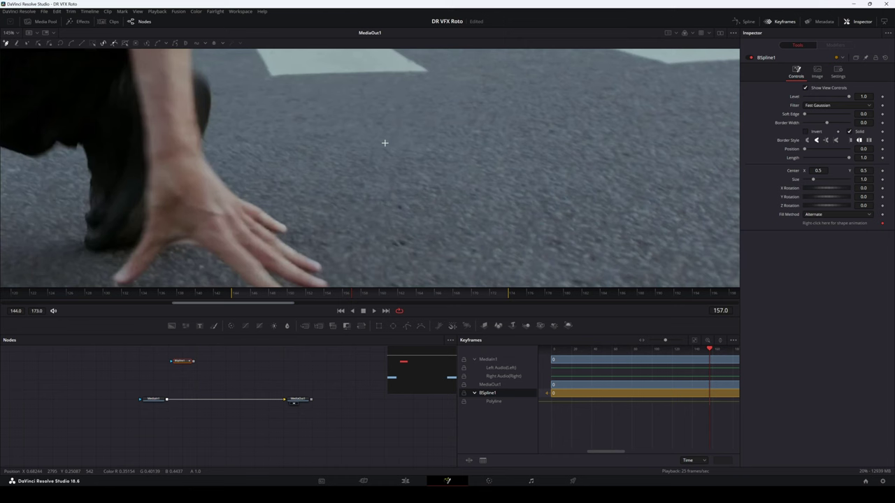
{"action": "mouse_move", "coordinate": [380, 136]}
{"action": "left_mouse_down"}
{"action": "mouse_move", "coordinate": [365, 156]}
{"action": "mouse_move", "coordinate": [374, 131]}
{"action": "left_mouse_up"}
{"action": "left_click_drag", "start_coordinate": [314, 190], "coordinate": [316, 160]}
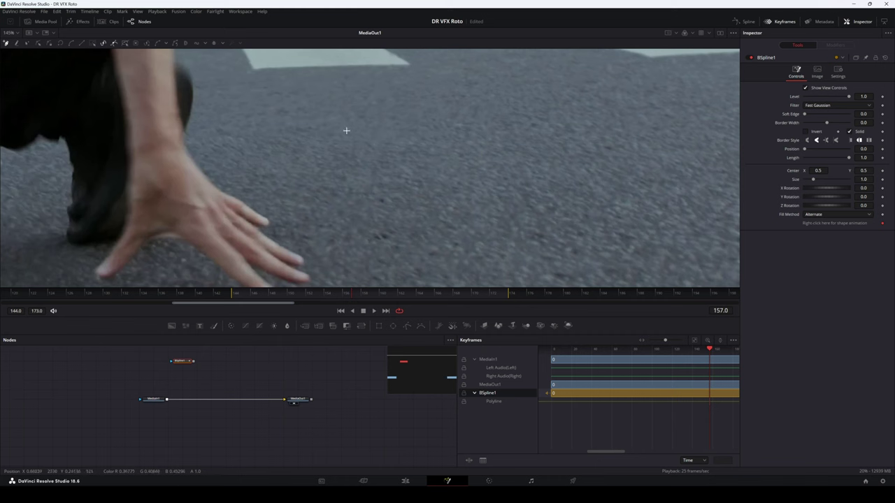
{"action": "left_click", "coordinate": [318, 93]}
{"action": "left_click", "coordinate": [435, 116]}
{"action": "left_click", "coordinate": [441, 181]}
{"action": "left_click", "coordinate": [394, 231]}
{"action": "left_click", "coordinate": [311, 220]}
{"action": "left_click", "coordinate": [245, 169]}
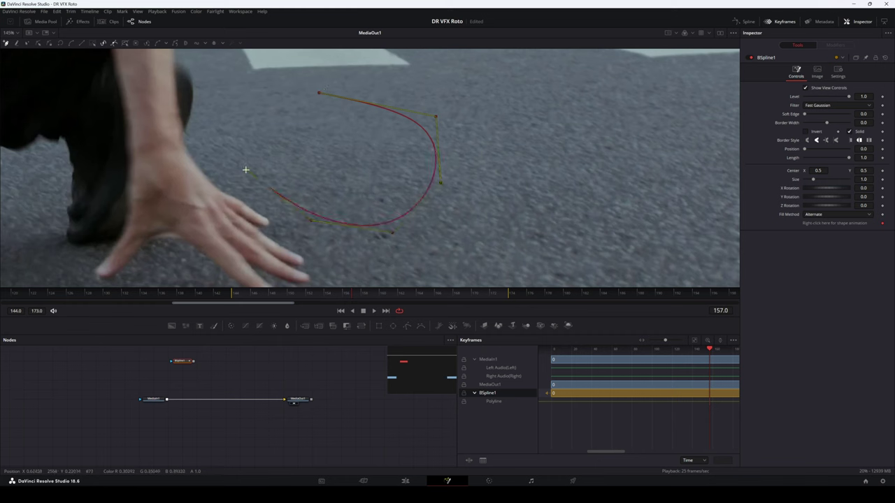
{"action": "left_click", "coordinate": [257, 132]}
{"action": "left_click", "coordinate": [323, 131]}
{"action": "left_click", "coordinate": [377, 165]}
{"action": "left_click", "coordinate": [360, 193]}
{"action": "left_click", "coordinate": [306, 189]}
{"action": "left_click", "coordinate": [283, 158]}
{"action": "left_click", "coordinate": [319, 151]}
{"action": "left_click", "coordinate": [338, 162]}
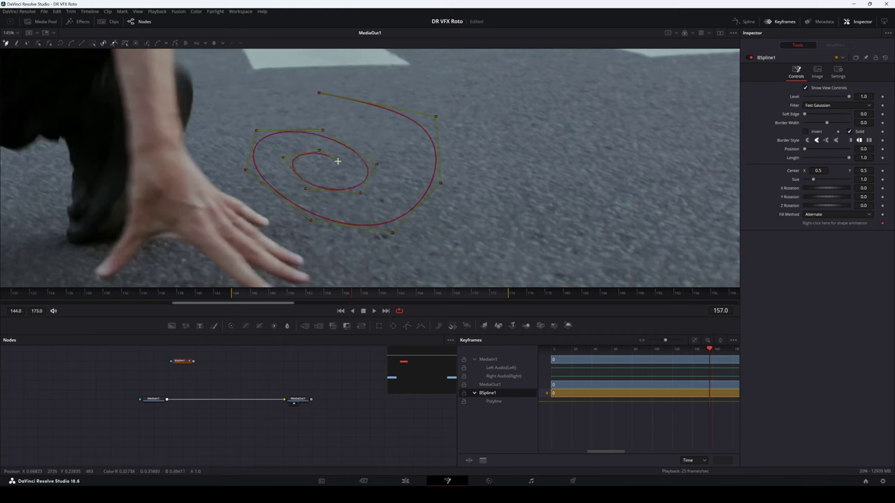
{"action": "left_click", "coordinate": [337, 172]}
{"action": "left_click", "coordinate": [316, 176]}
{"action": "left_click", "coordinate": [315, 163]}
{"action": "left_click", "coordinate": [326, 166]}
- Undo the last spiral points and delete the test BSpline node
{"action": "key", "text": "ctrl+z"}
{"action": "key", "text": "ctrl+z"}
{"action": "key", "text": "Delete"}
- Add a new BSpline node above MediaIn1 and trace the hand's outer edge from the wrist to the outermost knuckle
{"action": "left_click_drag", "start_coordinate": [421, 326], "coordinate": [185, 372]}
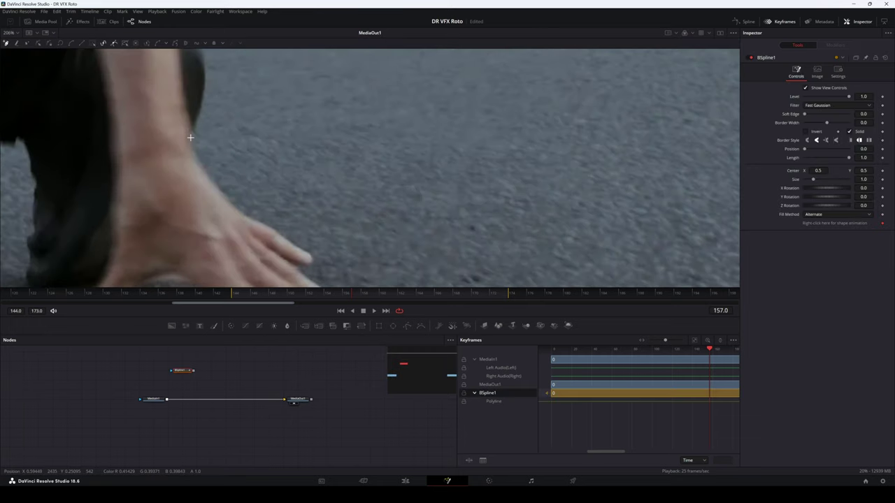
{"action": "left_click", "coordinate": [196, 162]}
{"action": "left_click", "coordinate": [221, 193]}
{"action": "left_click", "coordinate": [239, 212]}
{"action": "left_click", "coordinate": [253, 220]}
- Continue the BSpline along the top of the outermost finger, around its tip, and onto its underside
{"action": "scroll", "coordinate": [272, 228], "scroll_direction": "up", "scroll_amount": 5}
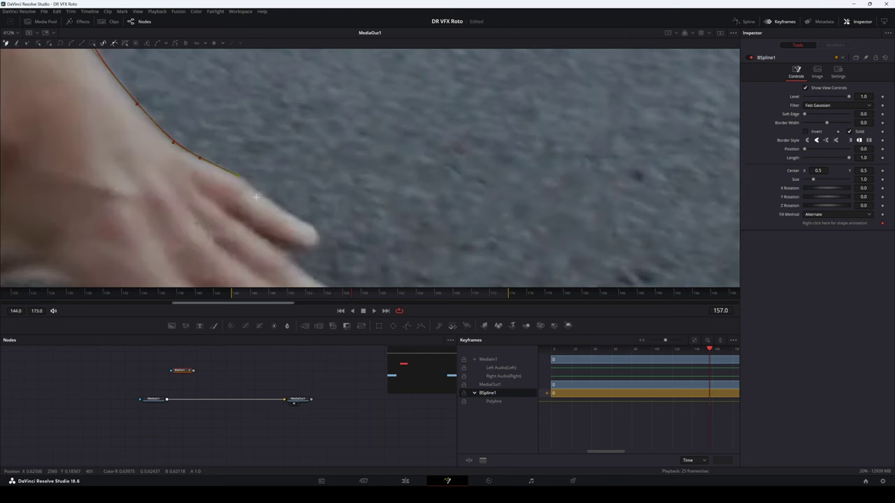
{"action": "left_click", "coordinate": [265, 197]}
{"action": "left_click", "coordinate": [288, 212]}
{"action": "left_click", "coordinate": [309, 224]}
{"action": "left_click", "coordinate": [316, 228]}
{"action": "left_click", "coordinate": [316, 240]}
{"action": "left_click", "coordinate": [310, 245]}
{"action": "left_click", "coordinate": [298, 244]}
{"action": "left_click", "coordinate": [285, 242]}
- Run the BSpline back beneath the finger and through the hand to the wrist, and close the shape at its first point
{"action": "left_click", "coordinate": [253, 229]}
{"action": "left_click", "coordinate": [217, 208]}
{"action": "left_click", "coordinate": [177, 191]}
{"action": "left_click_drag", "start_coordinate": [117, 155], "coordinate": [264, 213]}
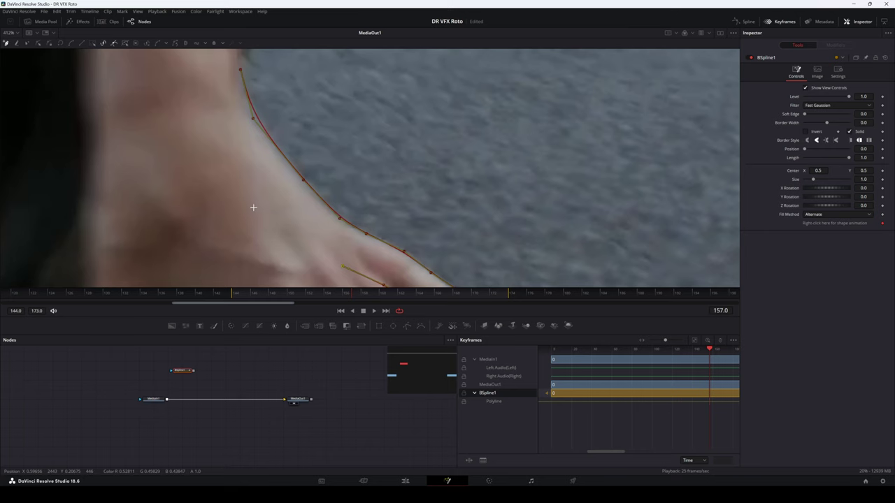
{"action": "scroll", "coordinate": [253, 207], "scroll_direction": "down", "scroll_amount": 3}
{"action": "scroll", "coordinate": [256, 207], "scroll_direction": "up", "scroll_amount": 2}
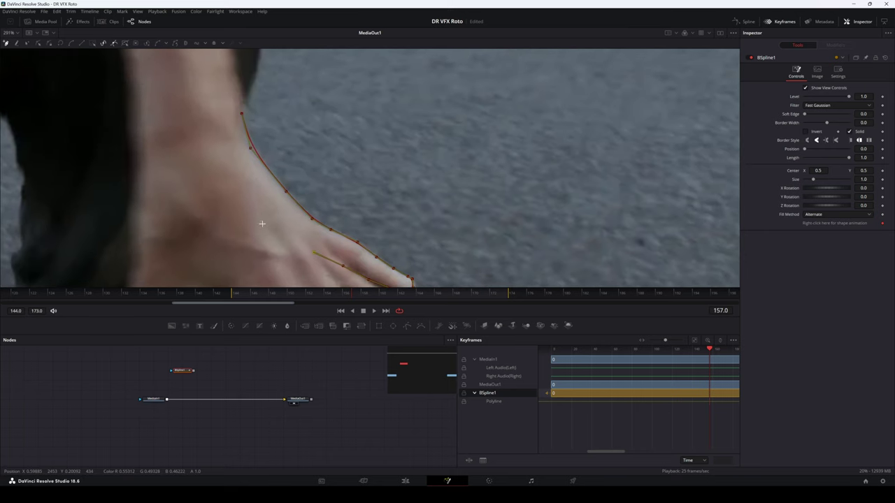
{"action": "left_click", "coordinate": [253, 218]}
{"action": "left_click", "coordinate": [225, 172]}
{"action": "left_click", "coordinate": [217, 132]}
{"action": "left_click", "coordinate": [219, 105]}
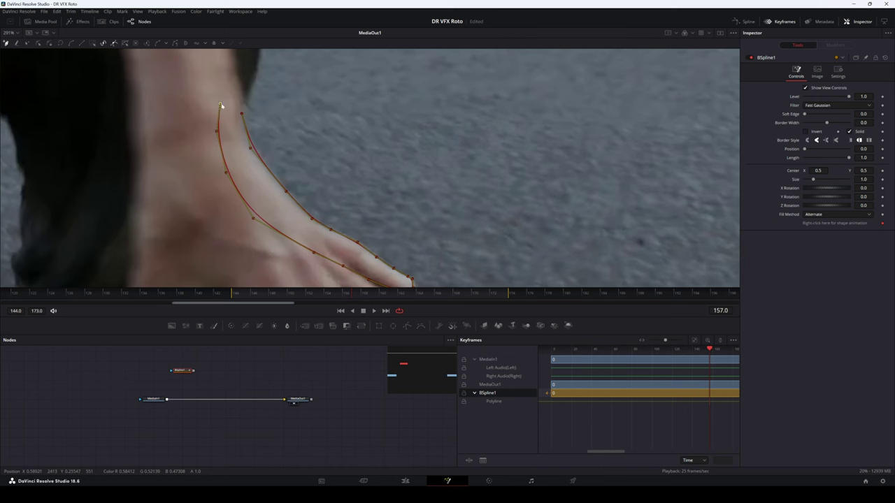
{"action": "left_click", "coordinate": [242, 116]}
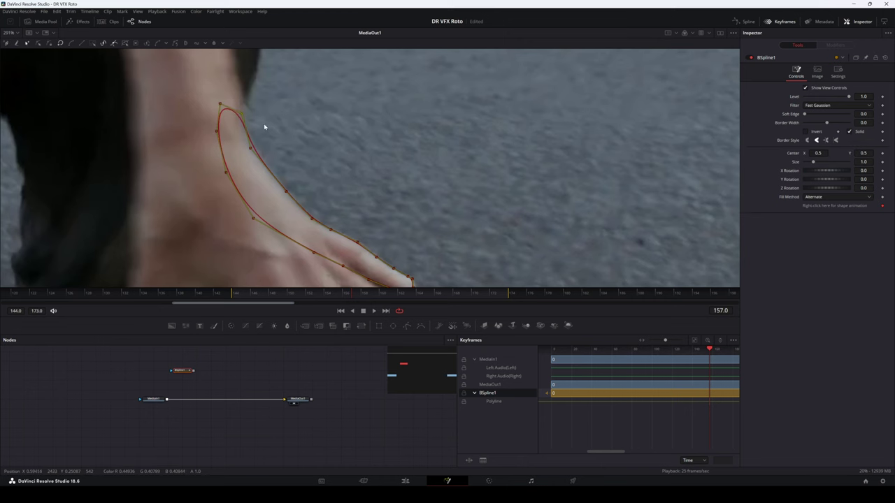
- Refine the BSpline points around the outermost fingertip so the outline follows its edge
{"action": "left_click_drag", "start_coordinate": [307, 184], "coordinate": [161, 102]}
{"action": "left_click_drag", "start_coordinate": [272, 194], "coordinate": [280, 186]}
{"action": "scroll", "coordinate": [278, 201], "scroll_direction": "up", "scroll_amount": 6}
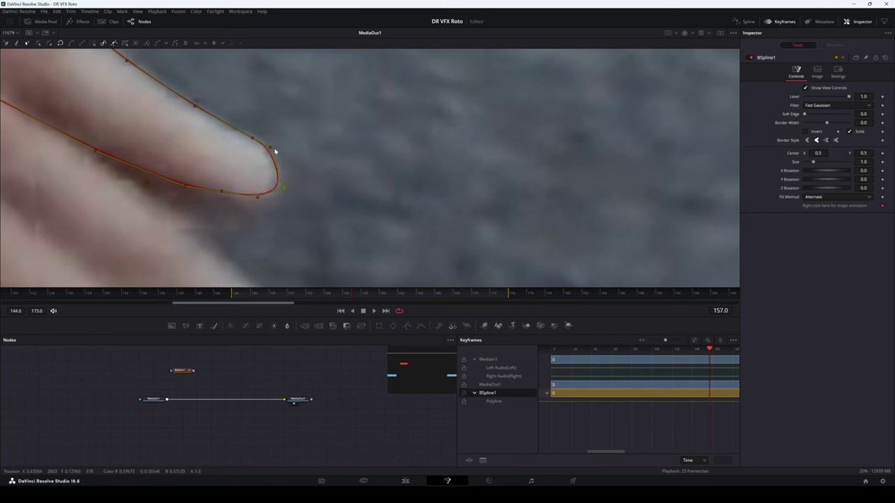
{"action": "left_click_drag", "start_coordinate": [270, 149], "coordinate": [255, 136]}
{"action": "left_click_drag", "start_coordinate": [257, 197], "coordinate": [258, 200]}
{"action": "scroll", "coordinate": [222, 194], "scroll_direction": "up", "scroll_amount": 2}
{"action": "scroll", "coordinate": [283, 222], "scroll_direction": "up", "scroll_amount": 1}
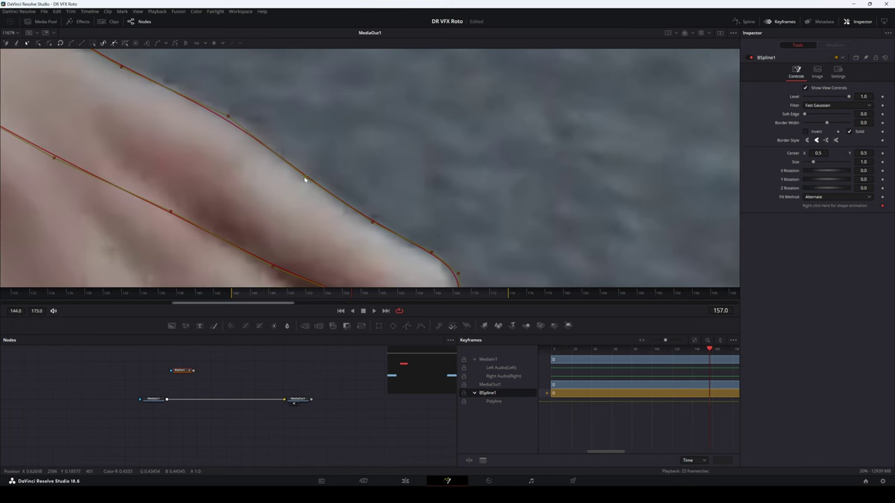
- Adjust the BSpline points along the hand's outer edge between the knuckle and the wrist, and check the overall outline
{"action": "scroll", "coordinate": [304, 247], "scroll_direction": "up", "scroll_amount": 2}
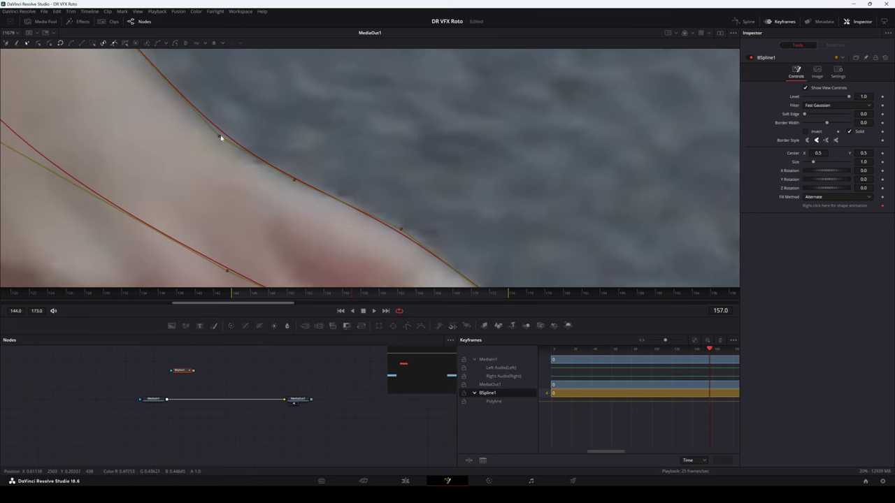
{"action": "left_click_drag", "start_coordinate": [221, 138], "coordinate": [219, 140]}
{"action": "left_click_drag", "start_coordinate": [209, 181], "coordinate": [328, 326]}
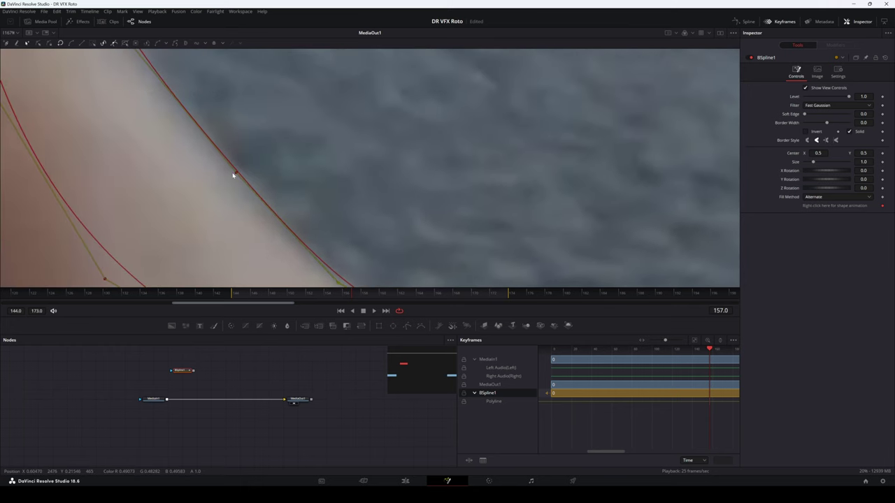
{"action": "left_click_drag", "start_coordinate": [234, 175], "coordinate": [238, 176]}
{"action": "scroll", "coordinate": [221, 214], "scroll_direction": "down", "scroll_amount": 3}
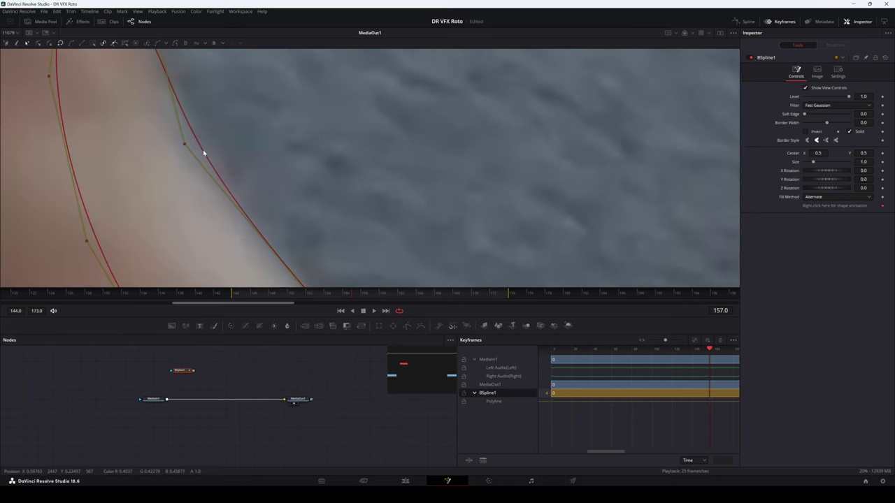
{"action": "scroll", "coordinate": [234, 151], "scroll_direction": "down", "scroll_amount": 5}
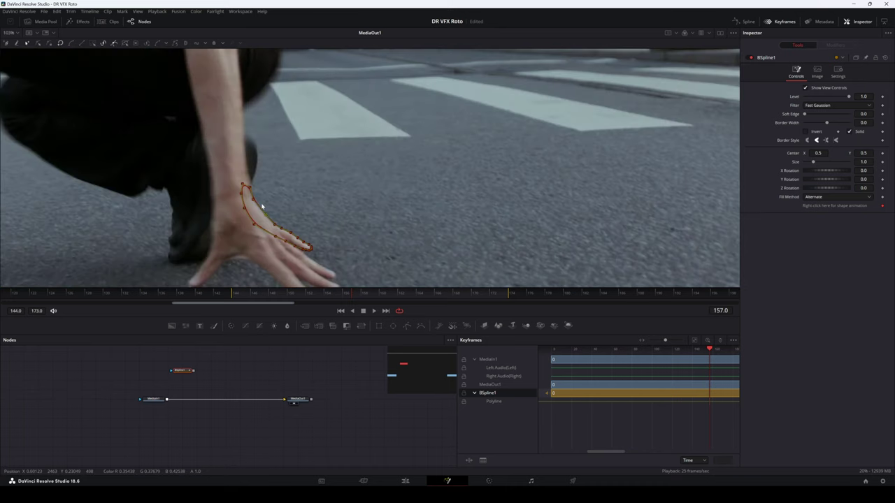
{"action": "scroll", "coordinate": [298, 217], "scroll_direction": "up", "scroll_amount": 3}
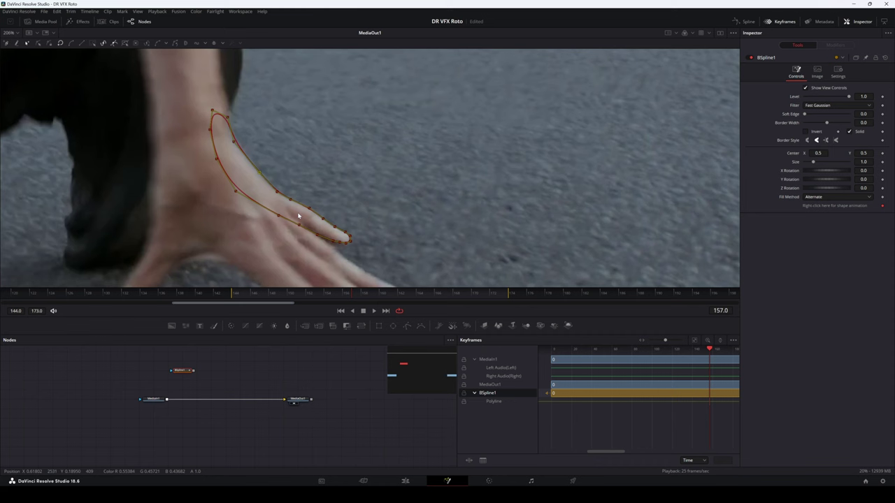
{"action": "scroll", "coordinate": [313, 187], "scroll_direction": "down", "scroll_amount": 6}
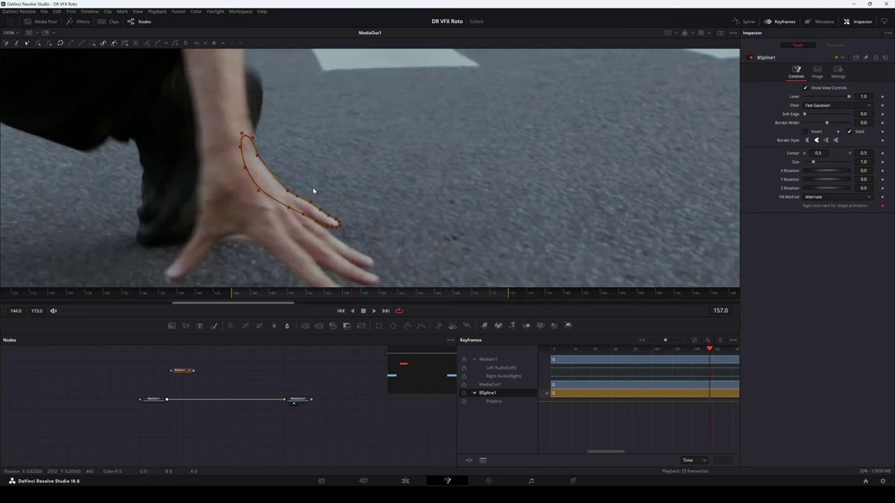
{"action": "scroll", "coordinate": [353, 203], "scroll_direction": "down", "scroll_amount": 6}
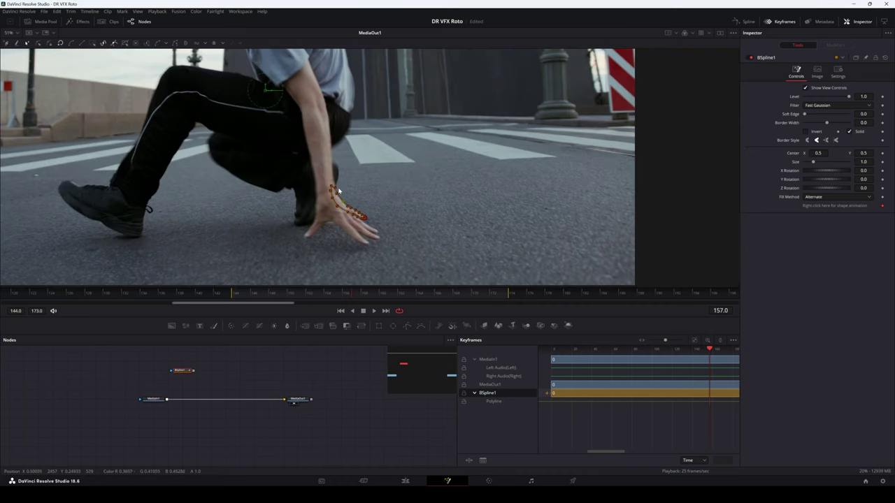
- Go back to frame 152 and move the entire BSpline shape over to the blurred hand
{"action": "mouse_move", "coordinate": [353, 296]}
{"action": "left_mouse_down"}
{"action": "mouse_move", "coordinate": [288, 299]}
{"action": "mouse_move", "coordinate": [353, 299]}
{"action": "left_mouse_up"}
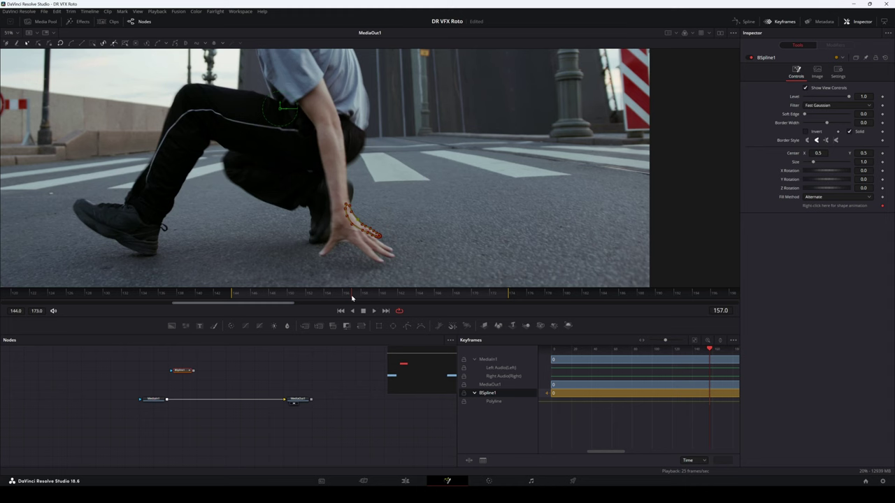
{"action": "mouse_move", "coordinate": [352, 299]}
{"action": "left_mouse_down"}
{"action": "mouse_move", "coordinate": [292, 300]}
{"action": "mouse_move", "coordinate": [353, 299]}
{"action": "left_mouse_up"}
{"action": "key", "text": "Right"}
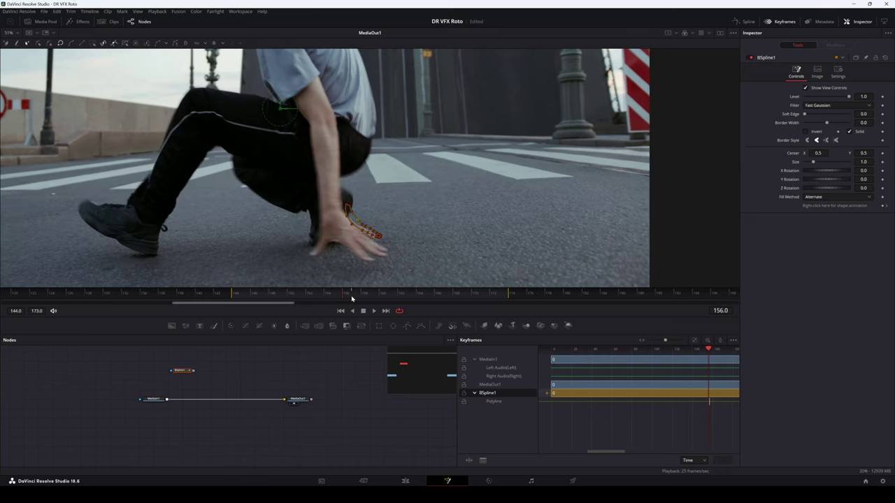
{"action": "key", "text": "Left"}
{"action": "left_click_drag", "start_coordinate": [354, 299], "coordinate": [311, 300]}
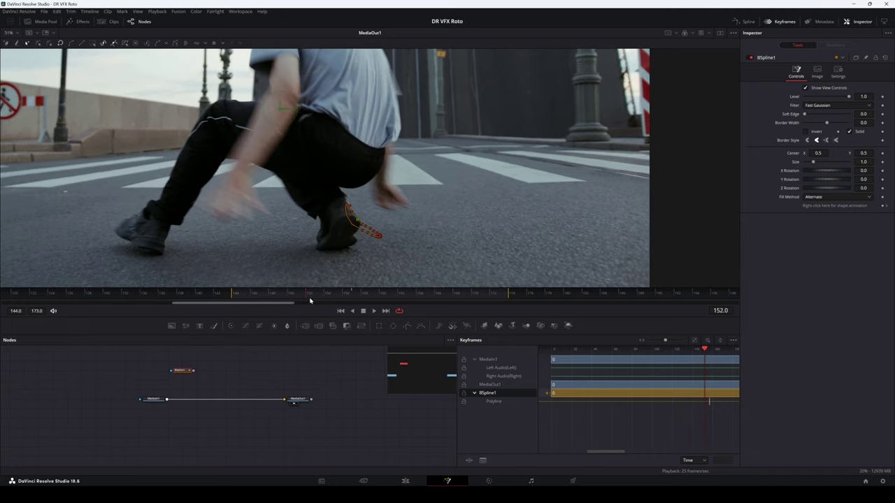
{"action": "left_click_drag", "start_coordinate": [328, 189], "coordinate": [400, 264]}
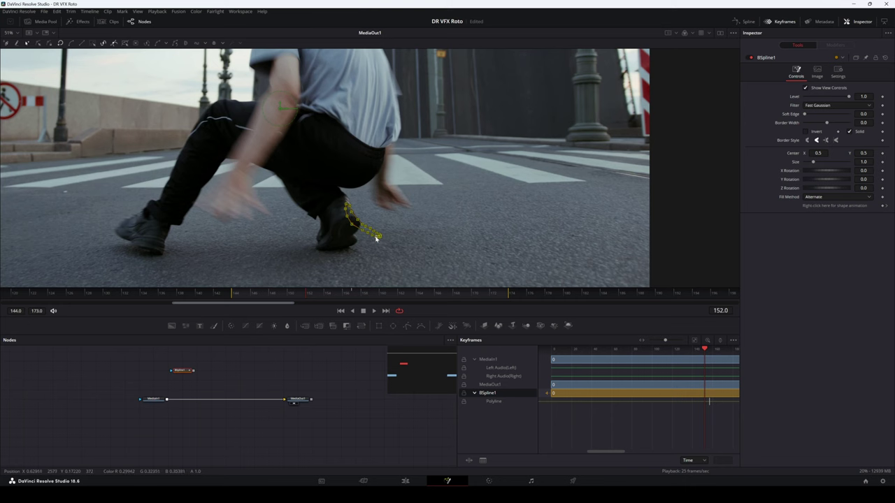
{"action": "left_click_drag", "start_coordinate": [376, 239], "coordinate": [282, 219]}
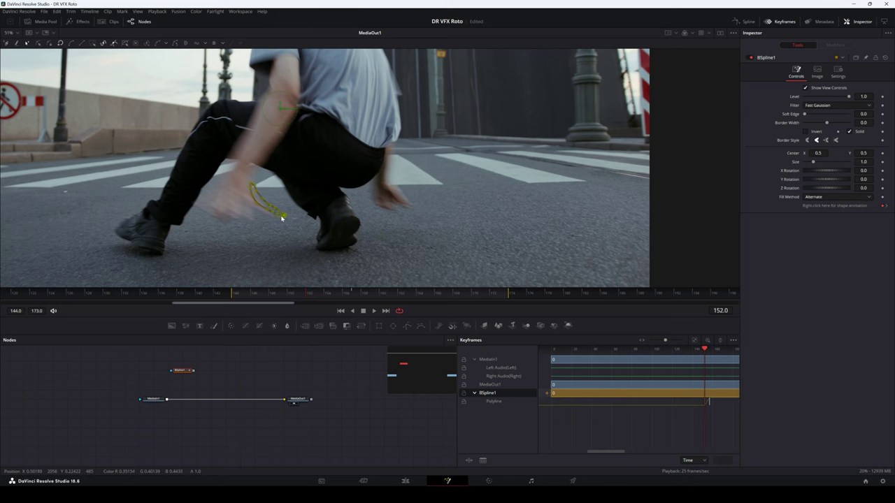
- Insert a Color Corrector node after MediaIn1 and raise its contrast to bring out the blurred hand's edges
{"action": "scroll", "coordinate": [280, 217], "scroll_direction": "up", "scroll_amount": 6}
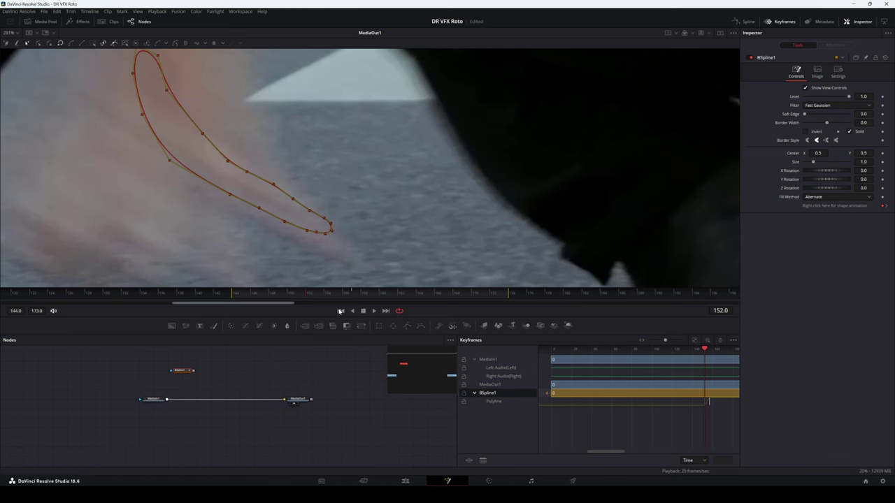
{"action": "left_click_drag", "start_coordinate": [225, 329], "coordinate": [198, 401]}
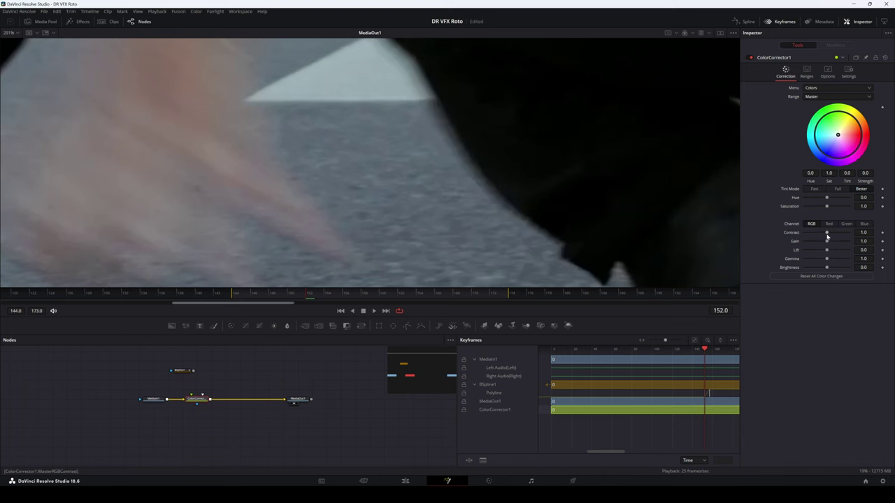
{"action": "left_click_drag", "start_coordinate": [827, 232], "coordinate": [843, 236]}
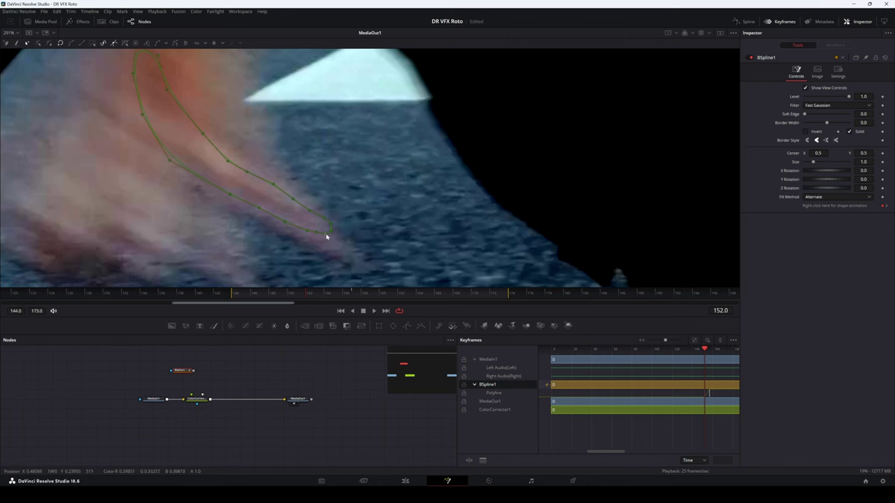
- Shift the whole BSpline shape slightly at frame 152 to line it up with the blurred outermost finger
{"action": "key", "text": "ctrl+a"}
{"action": "left_click_drag", "start_coordinate": [325, 236], "coordinate": [323, 243]}
{"action": "scroll", "coordinate": [292, 199], "scroll_direction": "down", "scroll_amount": 2}
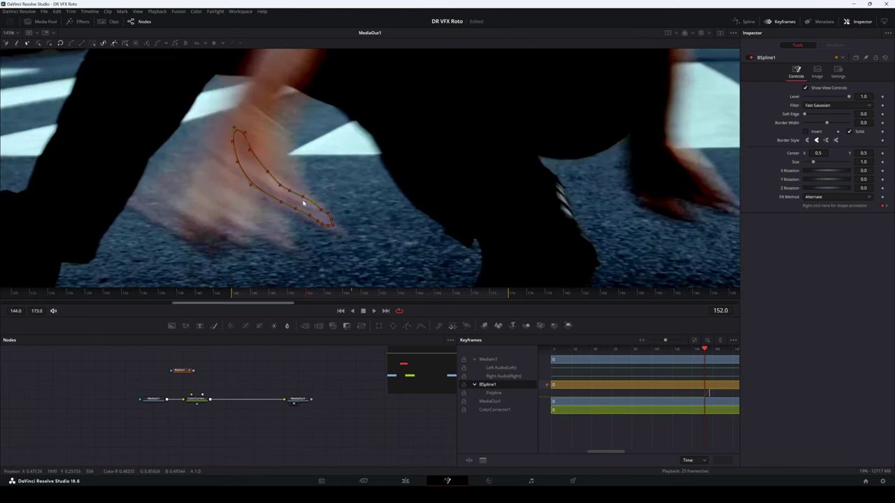
{"action": "scroll", "coordinate": [303, 203], "scroll_direction": "up", "scroll_amount": 3}
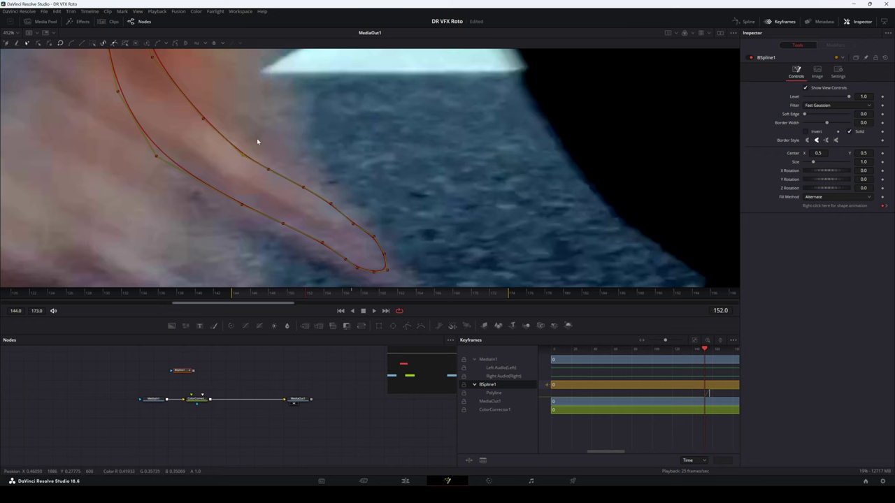
{"action": "scroll", "coordinate": [257, 142], "scroll_direction": "down", "scroll_amount": 5}
{"action": "scroll", "coordinate": [305, 199], "scroll_direction": "up", "scroll_amount": 5}
- Reshape the BSpline's outer edge above the knuckle and its wrist end to follow the blurred hand at frame 152
{"action": "left_click_drag", "start_coordinate": [270, 176], "coordinate": [282, 176]}
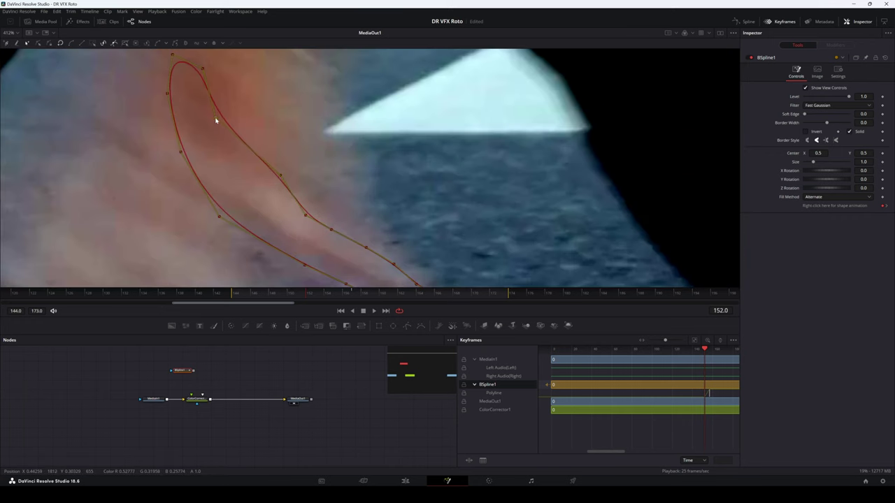
{"action": "left_click_drag", "start_coordinate": [215, 118], "coordinate": [265, 115]}
{"action": "left_click_drag", "start_coordinate": [200, 140], "coordinate": [239, 185]}
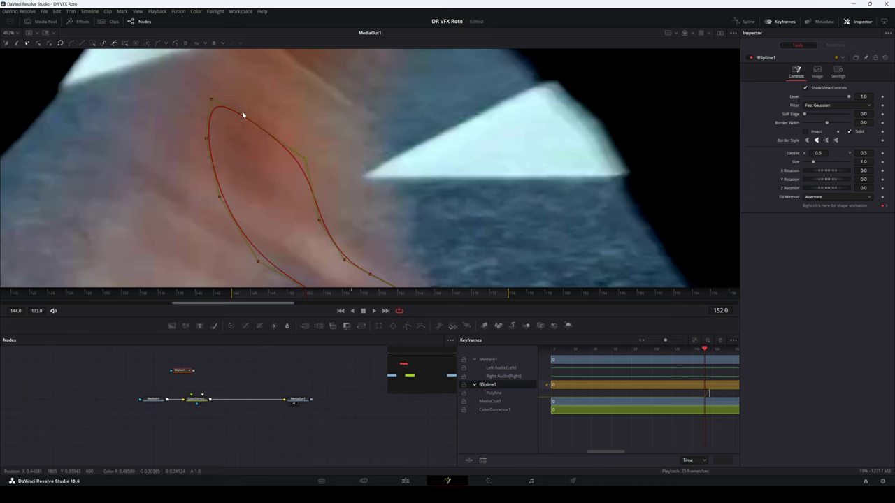
{"action": "left_click_drag", "start_coordinate": [243, 114], "coordinate": [298, 108]}
{"action": "left_click_drag", "start_coordinate": [213, 100], "coordinate": [244, 101]}
{"action": "left_click_drag", "start_coordinate": [207, 139], "coordinate": [243, 144]}
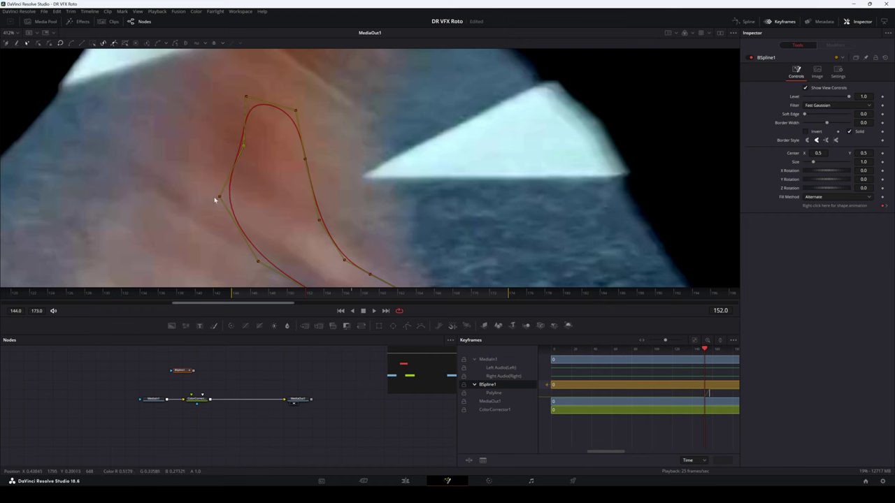
- Move the BSpline's inner-edge points through the hand and beneath the finger to match the frame 152 pose
{"action": "left_click_drag", "start_coordinate": [219, 199], "coordinate": [260, 205]}
{"action": "left_click_drag", "start_coordinate": [265, 240], "coordinate": [263, 207]}
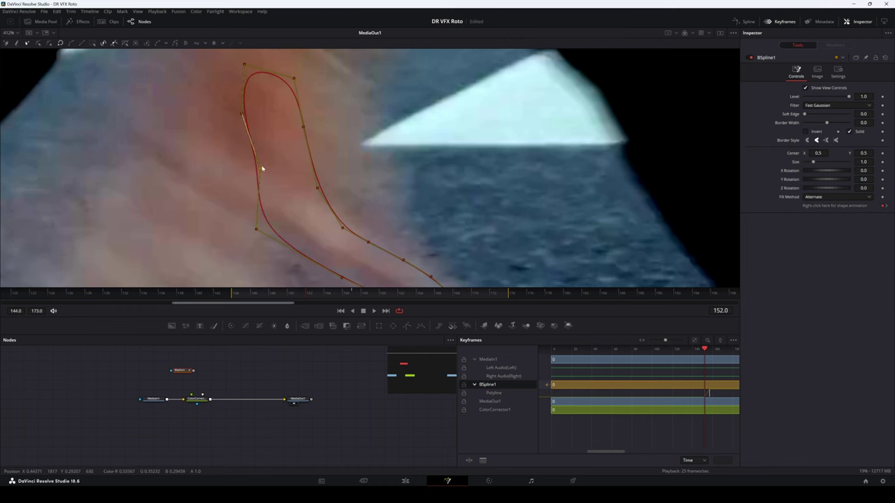
{"action": "left_click_drag", "start_coordinate": [260, 170], "coordinate": [251, 173]}
{"action": "left_click_drag", "start_coordinate": [264, 223], "coordinate": [234, 174]}
{"action": "left_click_drag", "start_coordinate": [309, 229], "coordinate": [313, 226]}
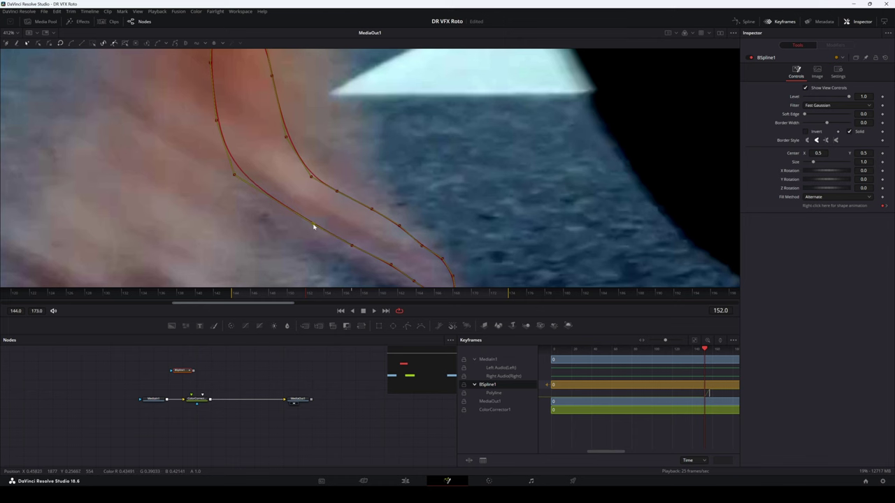
{"action": "left_click_drag", "start_coordinate": [234, 175], "coordinate": [239, 175]}
{"action": "scroll", "coordinate": [365, 175], "scroll_direction": "down", "scroll_amount": 4}
{"action": "scroll", "coordinate": [368, 178], "scroll_direction": "up", "scroll_amount": 4}
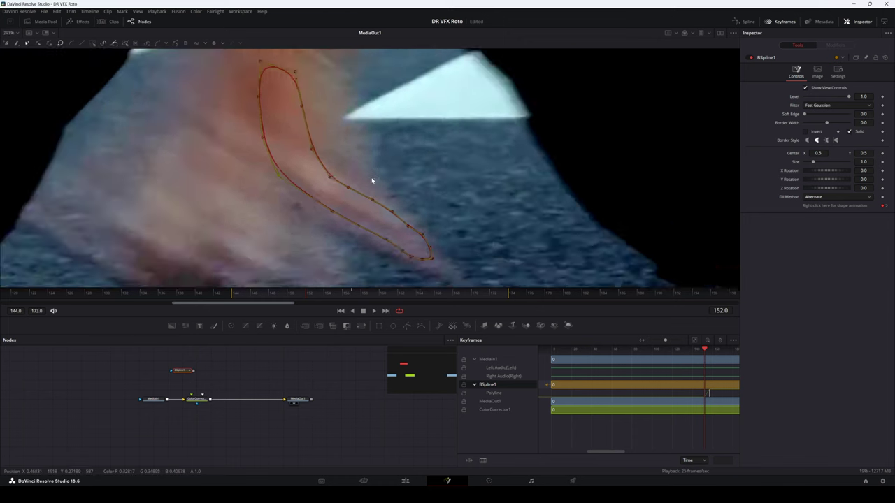
{"action": "left_click_drag", "start_coordinate": [366, 179], "coordinate": [379, 217]}
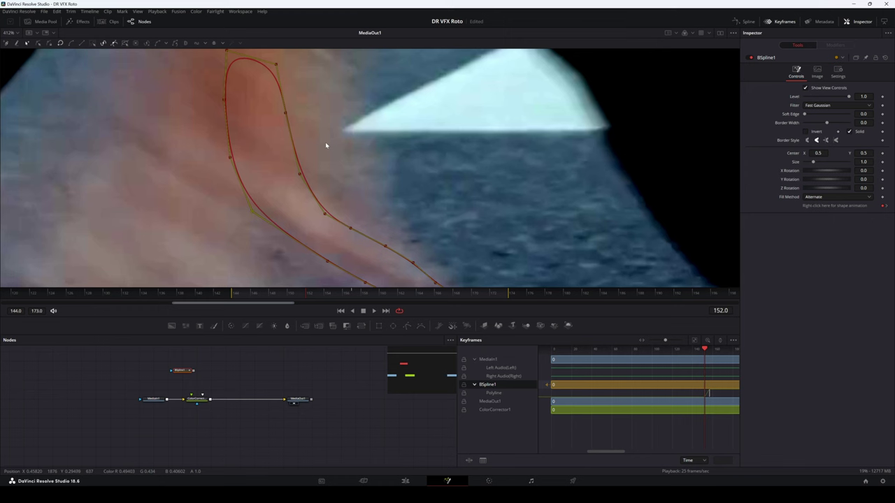
{"action": "scroll", "coordinate": [297, 166], "scroll_direction": "down", "scroll_amount": 5}
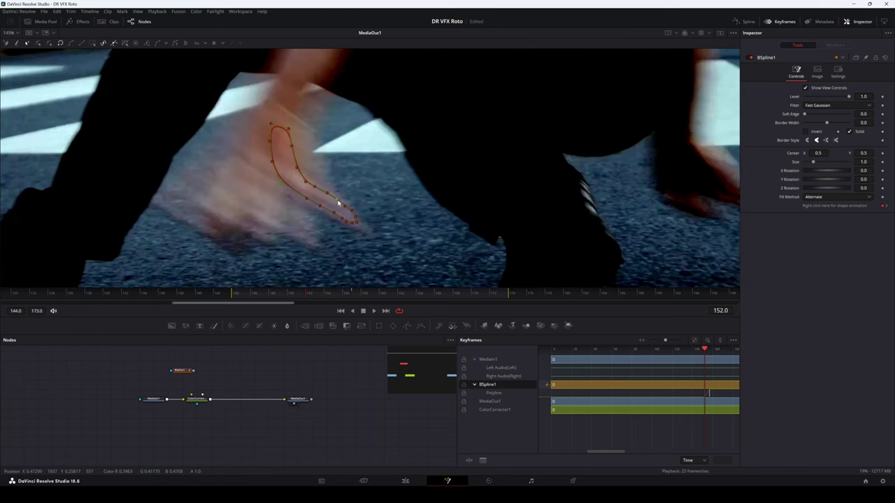
- Adjust the BSpline points at the blurred fingertip on frame 152
{"action": "scroll", "coordinate": [335, 210], "scroll_direction": "up", "scroll_amount": 5}
{"action": "scroll", "coordinate": [334, 210], "scroll_direction": "up", "scroll_amount": 2}
{"action": "left_click_drag", "start_coordinate": [484, 196], "coordinate": [340, 280]}
{"action": "left_click_drag", "start_coordinate": [422, 270], "coordinate": [406, 258]}
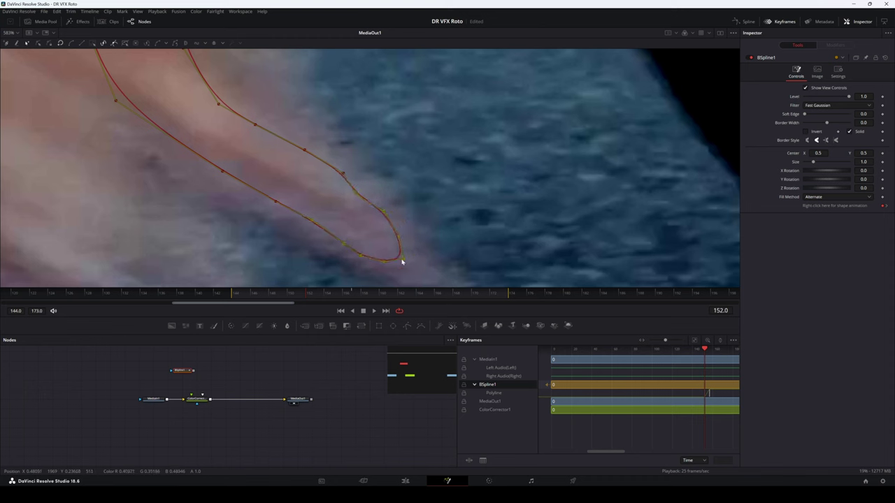
- Reposition the BSpline1 node and add a Background node below it, keeping its colour black (#000000)
{"action": "left_click_drag", "start_coordinate": [184, 372], "coordinate": [228, 362]}
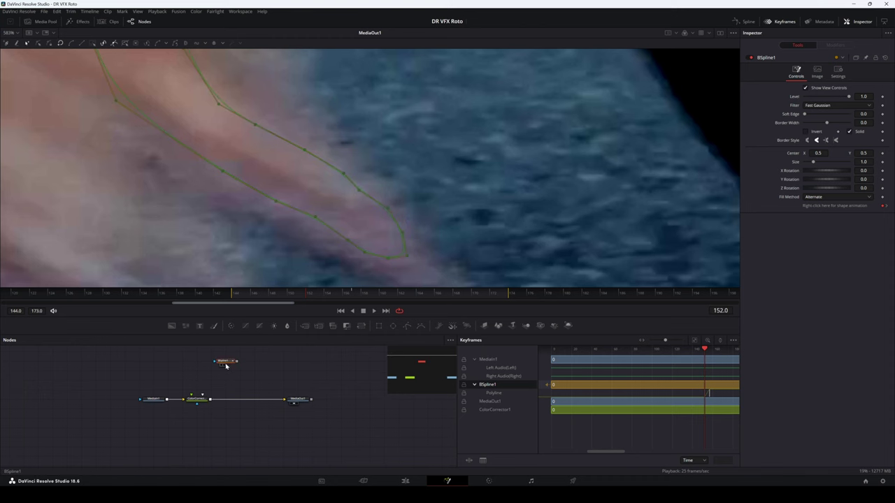
{"action": "left_click_drag", "start_coordinate": [171, 329], "coordinate": [231, 374]}
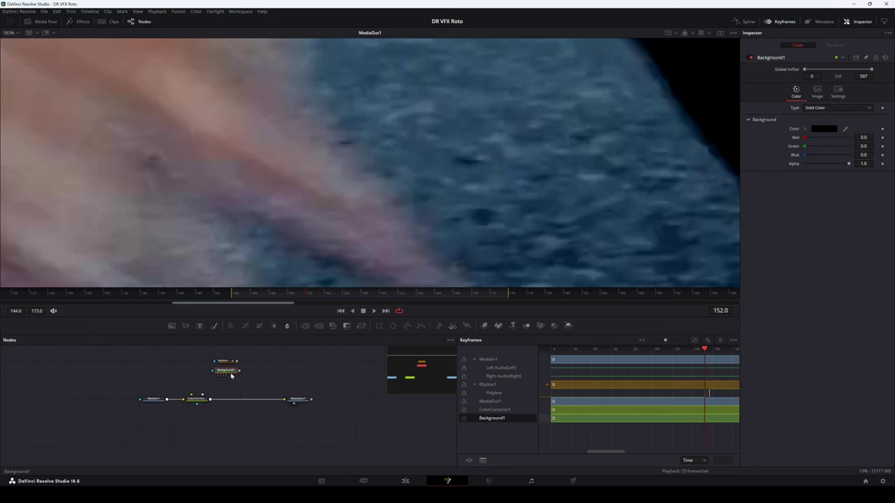
{"action": "left_click", "coordinate": [814, 128]}
{"action": "left_click_drag", "start_coordinate": [436, 203], "coordinate": [434, 176]}
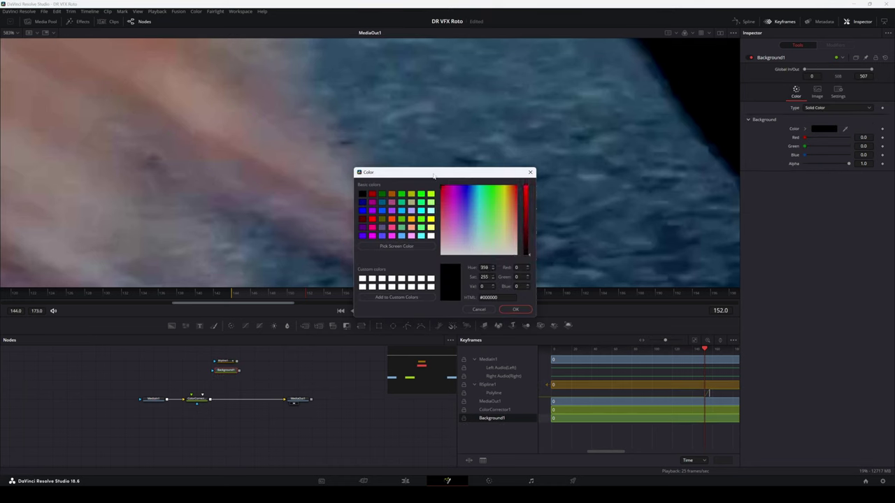
{"action": "left_click", "coordinate": [514, 310]}
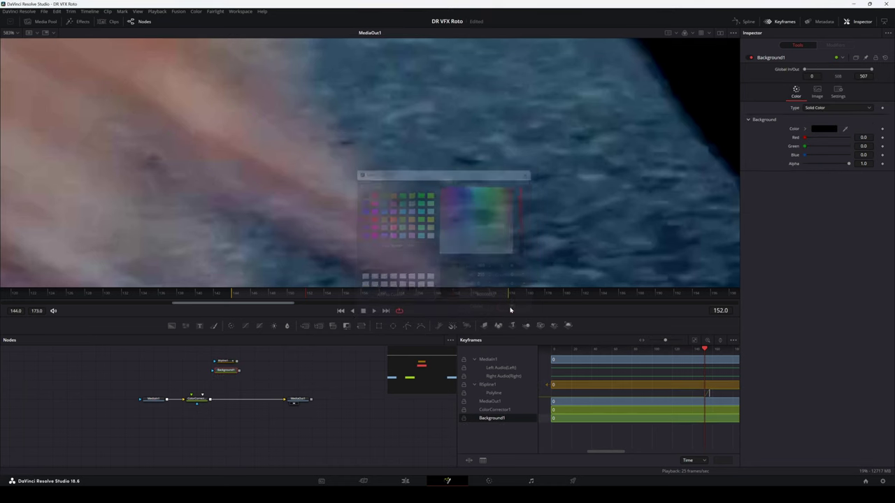
- Connect BSpline1 as the mask of Background1 and merge the background over the clip between ColorCorrector1 and MediaOut1
{"action": "left_click_drag", "start_coordinate": [237, 361], "coordinate": [213, 376]}
{"action": "left_click_drag", "start_coordinate": [221, 372], "coordinate": [236, 382]}
{"action": "left_click", "coordinate": [232, 366]}
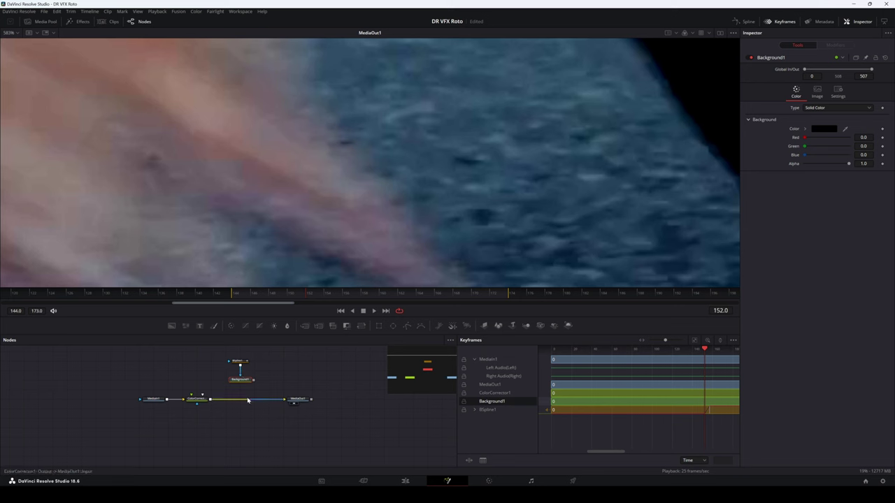
{"action": "left_click_drag", "start_coordinate": [305, 326], "coordinate": [244, 403]}
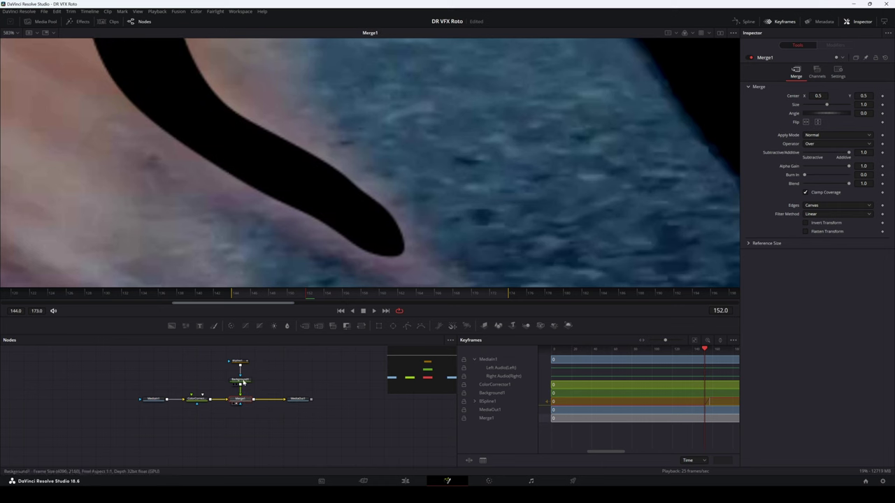
- Set Background1's colour to red and lower Merge1's blend to 0.425 so the overlay is semi-transparent
{"action": "left_click", "coordinate": [245, 379]}
{"action": "left_click", "coordinate": [822, 128]}
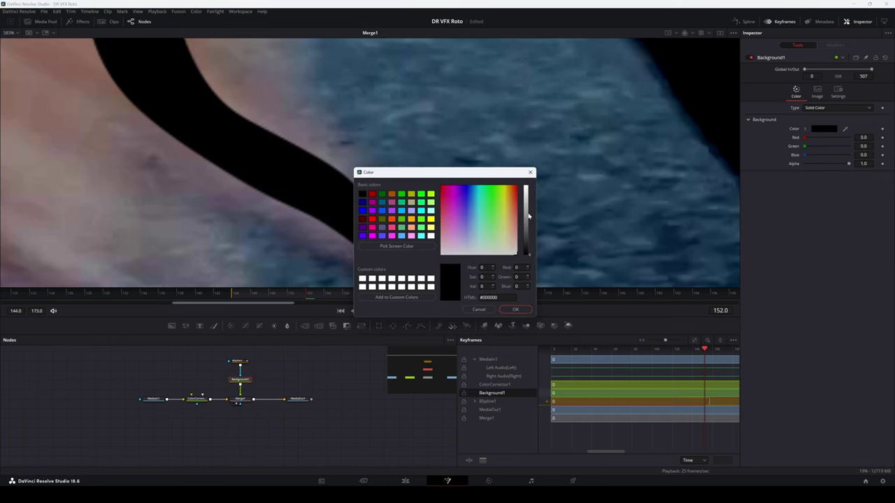
{"action": "left_click_drag", "start_coordinate": [531, 221], "coordinate": [505, 161]}
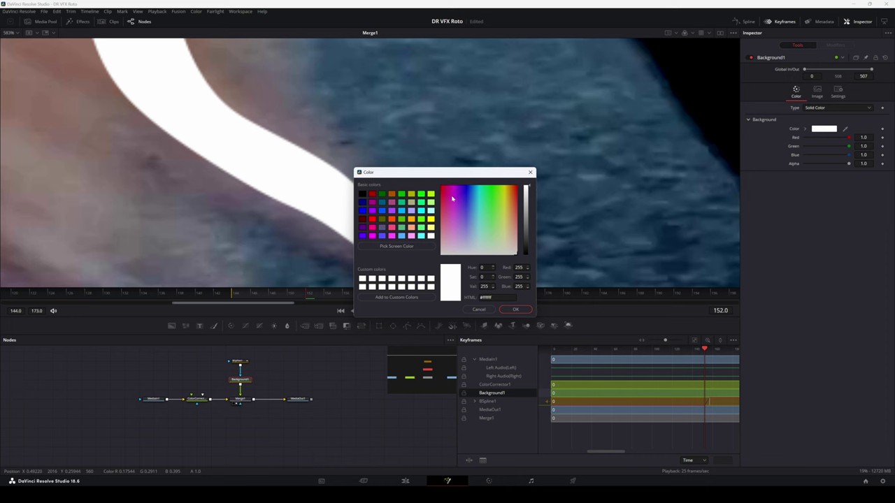
{"action": "left_click_drag", "start_coordinate": [451, 199], "coordinate": [437, 179]}
{"action": "left_click", "coordinate": [515, 309]}
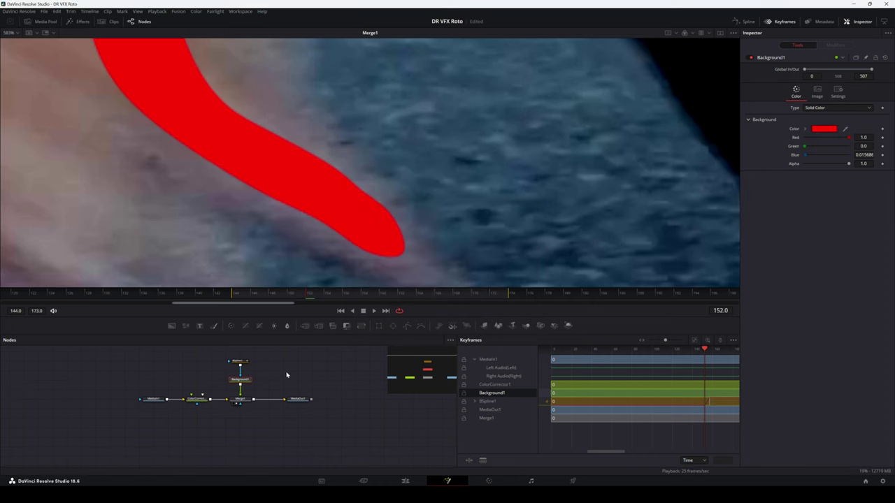
{"action": "left_click", "coordinate": [240, 399]}
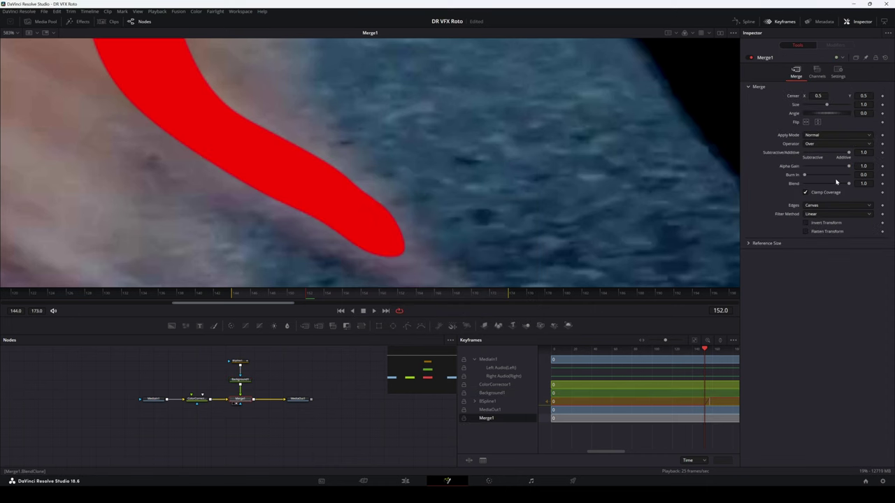
{"action": "left_click_drag", "start_coordinate": [849, 183], "coordinate": [824, 191]}
- Enable motion blur on BSpline1 with a quality of 10 and a shutter angle of 283.5
{"action": "left_click", "coordinate": [244, 363]}
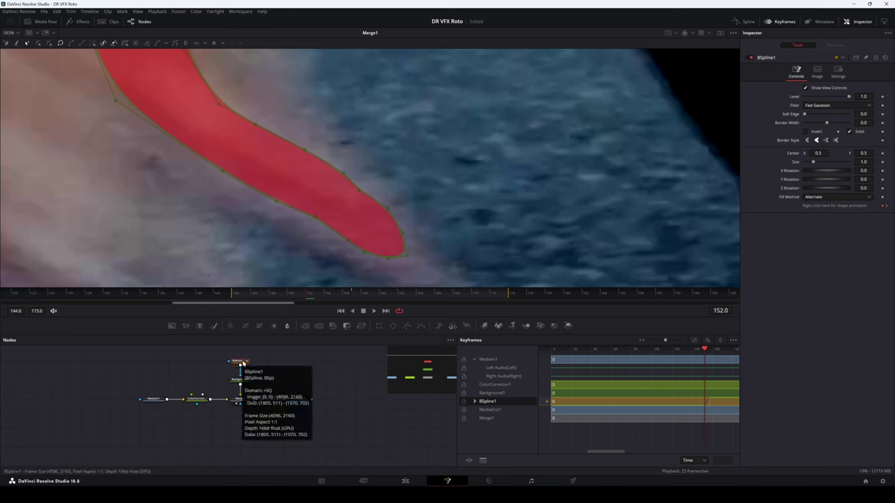
{"action": "left_click", "coordinate": [837, 73]}
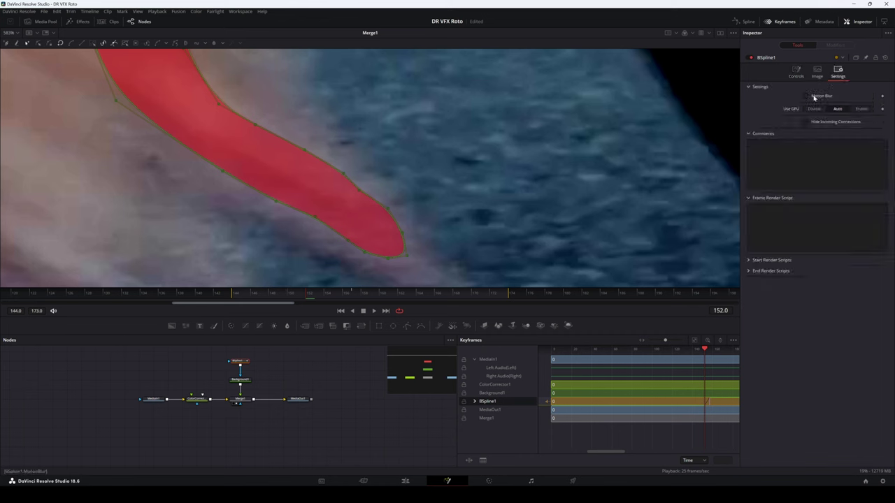
{"action": "left_click", "coordinate": [807, 95]}
{"action": "scroll", "coordinate": [365, 166], "scroll_direction": "down", "scroll_amount": 5}
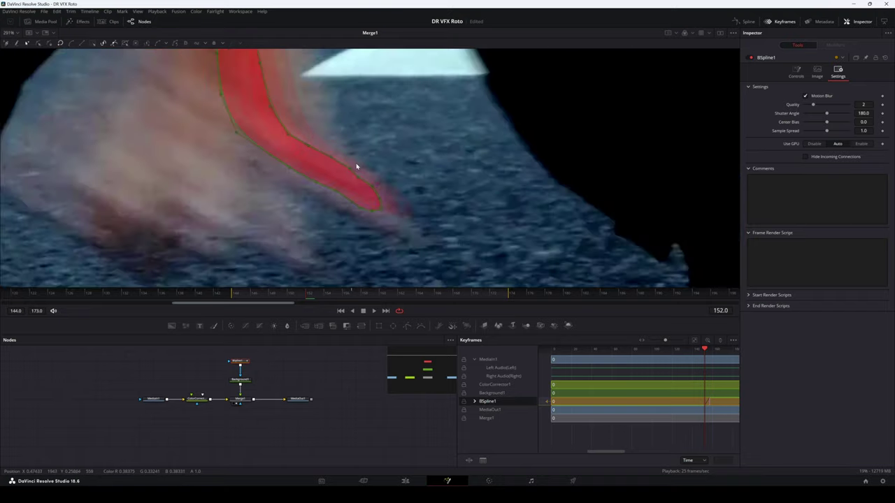
{"action": "scroll", "coordinate": [357, 161], "scroll_direction": "up", "scroll_amount": 4}
{"action": "scroll", "coordinate": [365, 158], "scroll_direction": "down", "scroll_amount": 1}
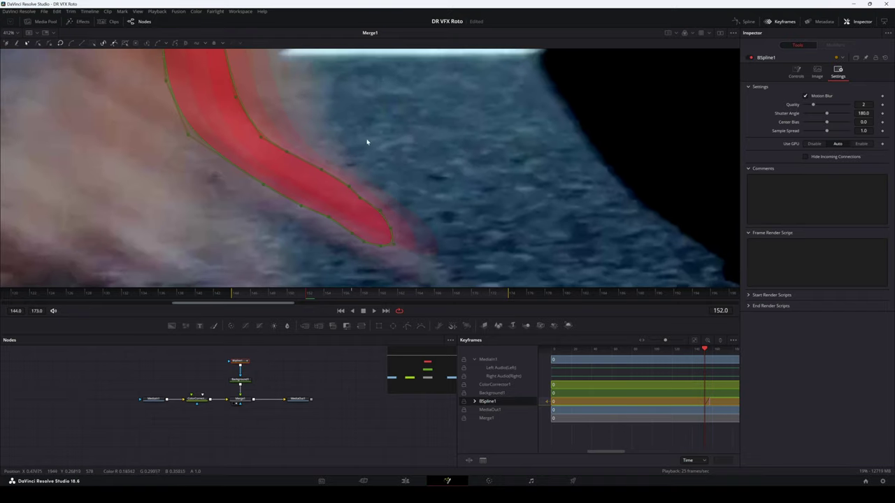
{"action": "left_click_drag", "start_coordinate": [815, 105], "coordinate": [878, 107]}
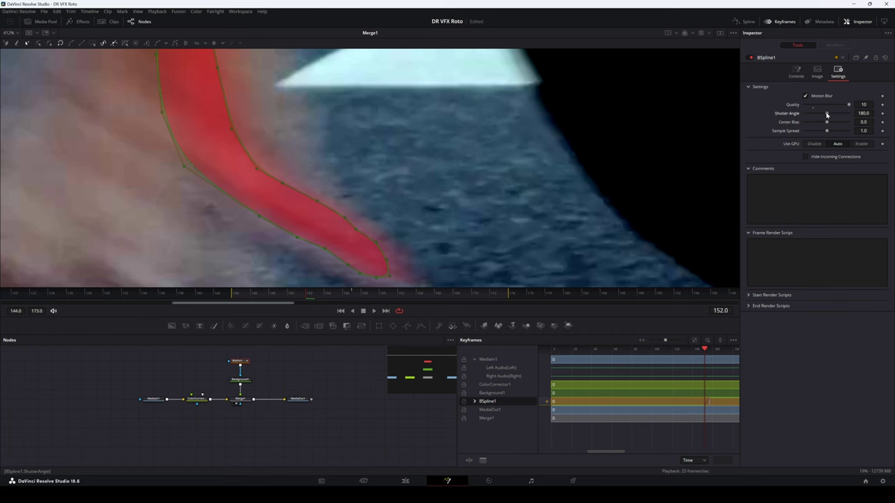
{"action": "left_click_drag", "start_coordinate": [827, 114], "coordinate": [841, 116]}
- Raise Merge1's blend to 1.0 to show the blurred red mask at full opacity
{"action": "left_click", "coordinate": [239, 400]}
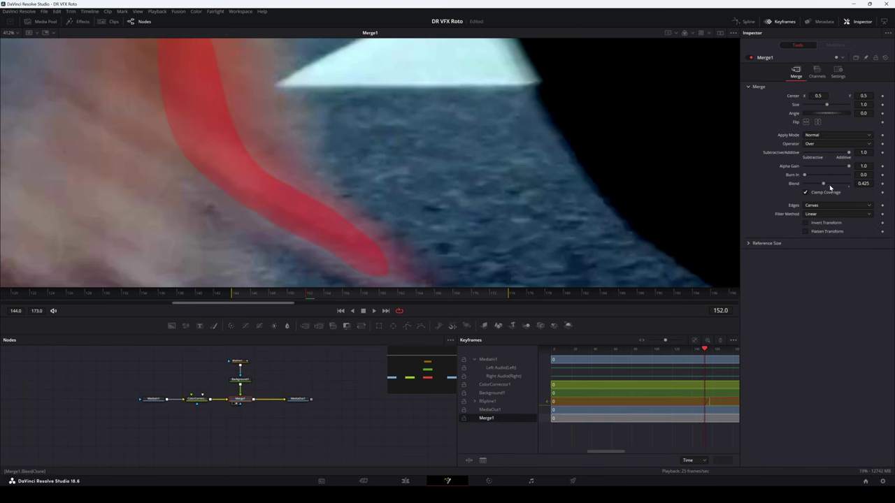
{"action": "left_click_drag", "start_coordinate": [825, 185], "coordinate": [852, 185]}
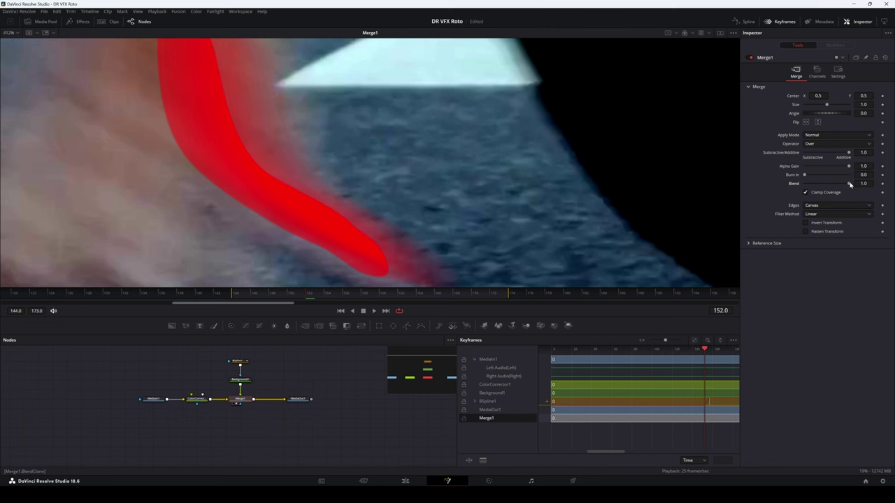
{"action": "scroll", "coordinate": [374, 173], "scroll_direction": "down", "scroll_amount": 3}
{"action": "scroll", "coordinate": [391, 167], "scroll_direction": "up", "scroll_amount": 2}
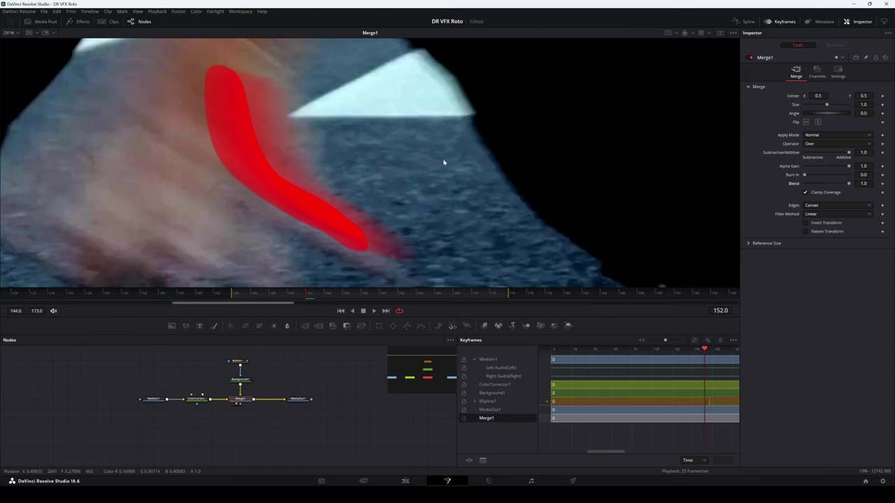
- Toggle BSpline1's motion blur off and on to compare the mask's edges with the blurred hand
{"action": "left_click", "coordinate": [239, 362]}
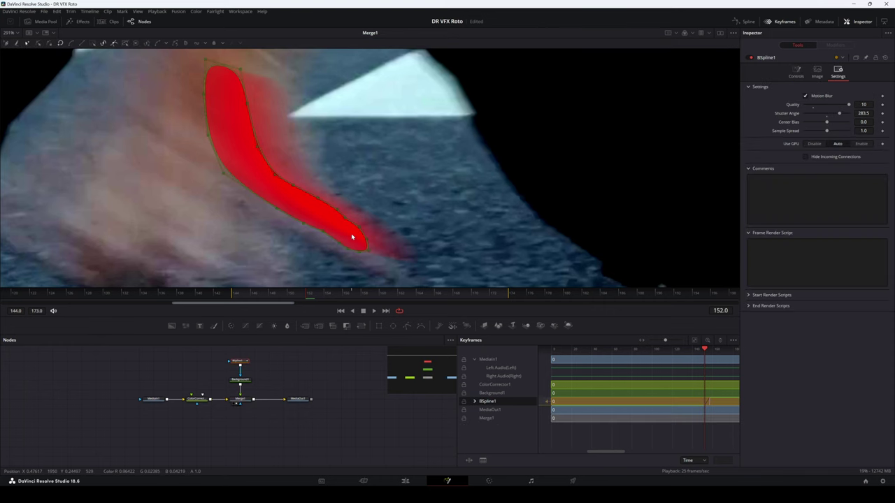
{"action": "left_click_drag", "start_coordinate": [346, 248], "coordinate": [344, 253]}
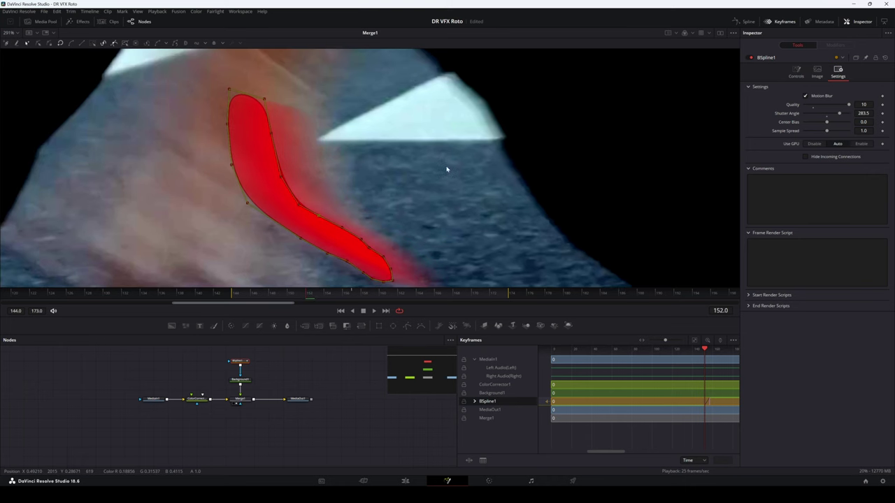
{"action": "scroll", "coordinate": [450, 191], "scroll_direction": "down", "scroll_amount": 2}
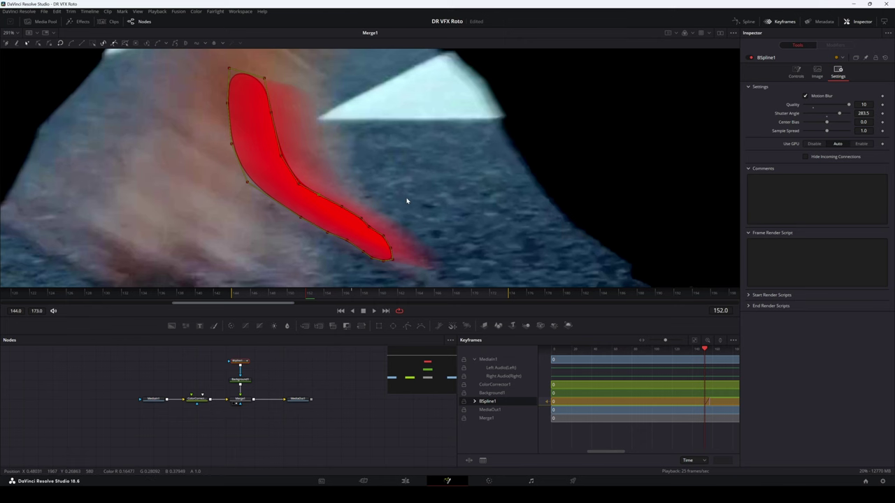
{"action": "left_click_drag", "start_coordinate": [406, 200], "coordinate": [386, 214]}
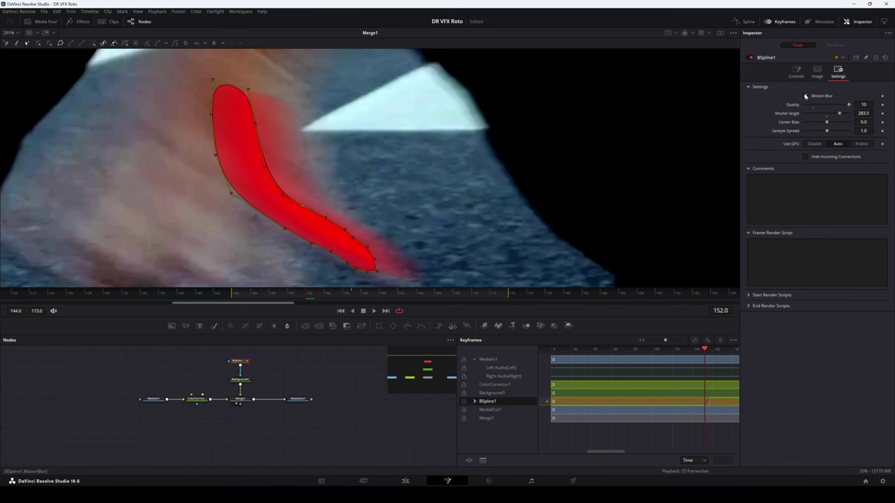
{"action": "left_click", "coordinate": [806, 96]}
{"action": "left_click", "coordinate": [806, 95]}
{"action": "left_click_drag", "start_coordinate": [317, 155], "coordinate": [296, 149]}
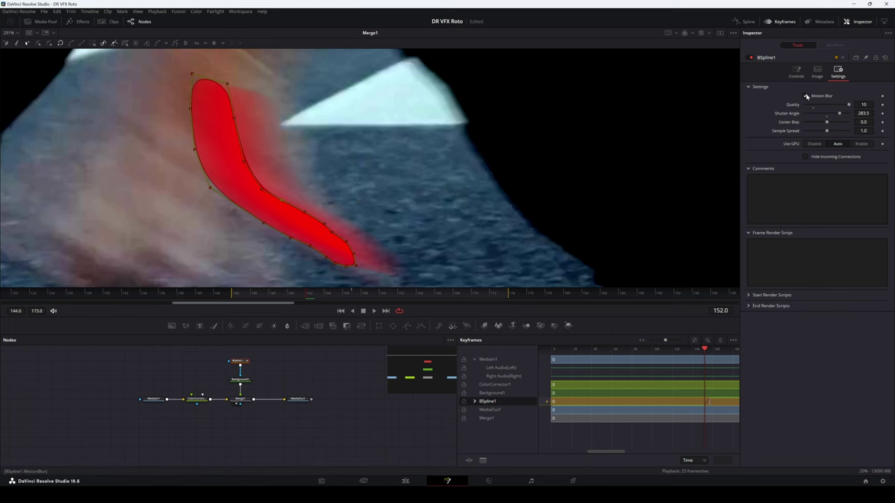
- Turn off motion blur for BSpline1
{"action": "left_click", "coordinate": [806, 96]}
{"action": "scroll", "coordinate": [519, 170], "scroll_direction": "down", "scroll_amount": 1}
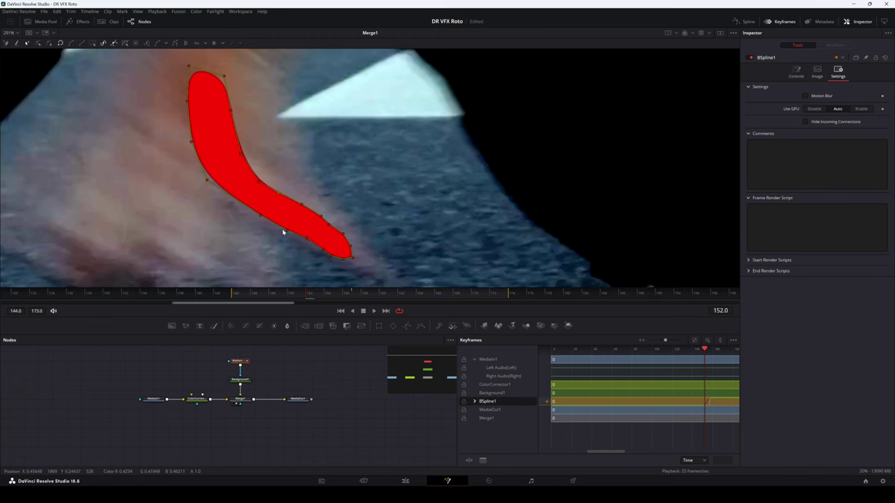
{"action": "scroll", "coordinate": [339, 194], "scroll_direction": "down", "scroll_amount": 1}
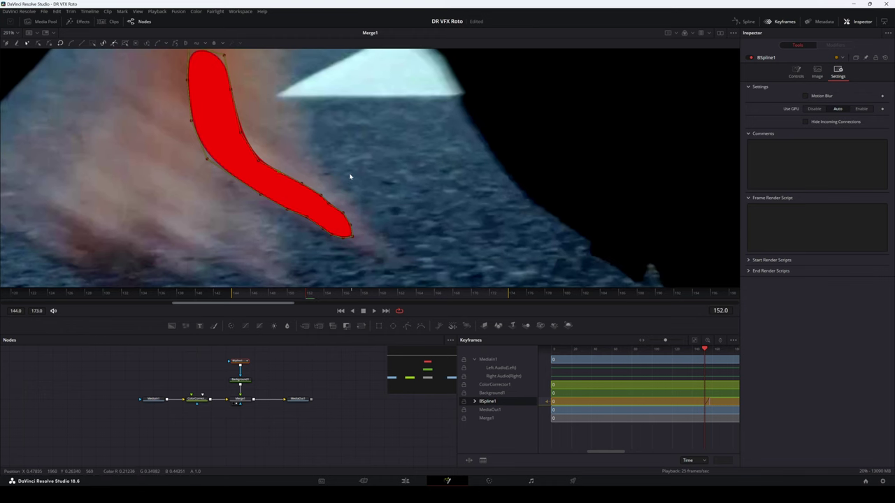
- Go to frame 155 and move the whole BSpline shape so its tip sits on the hand's outer fingertip
{"action": "scroll", "coordinate": [345, 180], "scroll_direction": "down", "scroll_amount": 5}
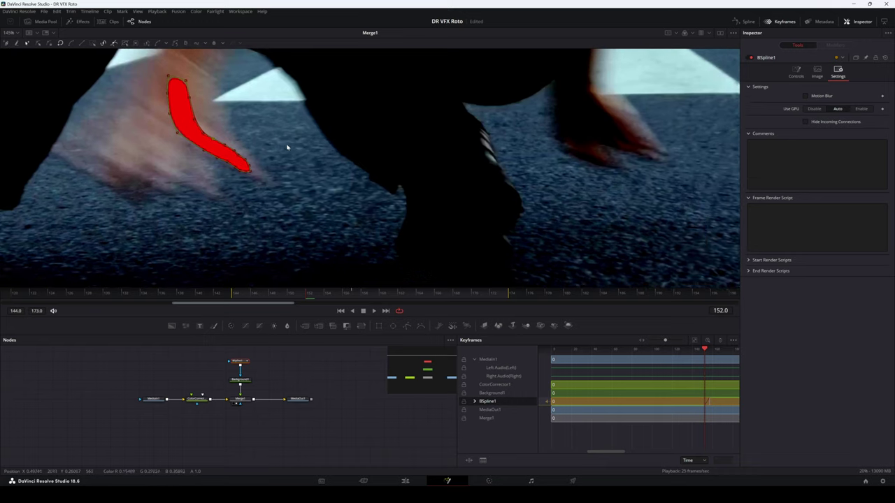
{"action": "left_click_drag", "start_coordinate": [309, 158], "coordinate": [296, 163]}
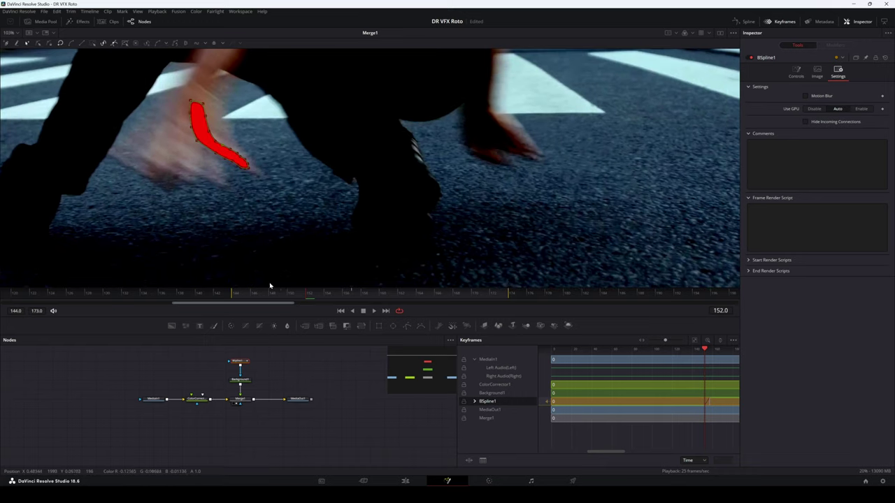
{"action": "left_click_drag", "start_coordinate": [311, 295], "coordinate": [336, 295]}
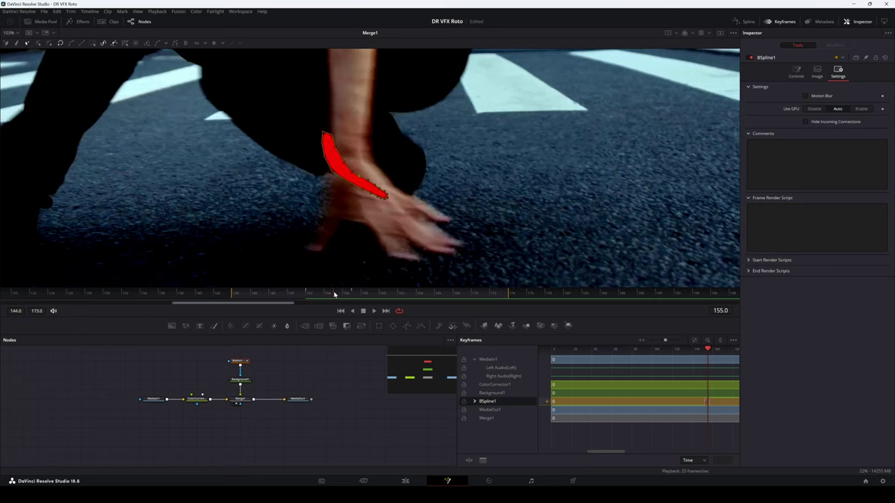
{"action": "scroll", "coordinate": [431, 203], "scroll_direction": "up", "scroll_amount": 4}
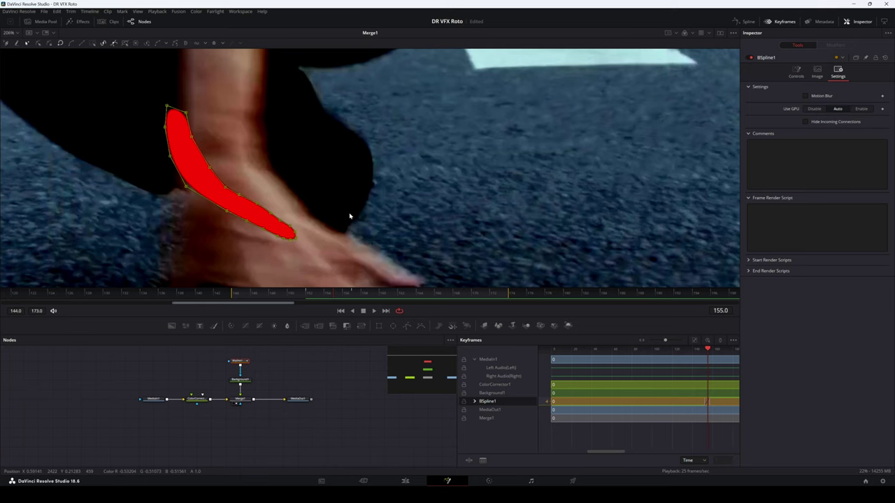
{"action": "scroll", "coordinate": [350, 216], "scroll_direction": "down", "scroll_amount": 2}
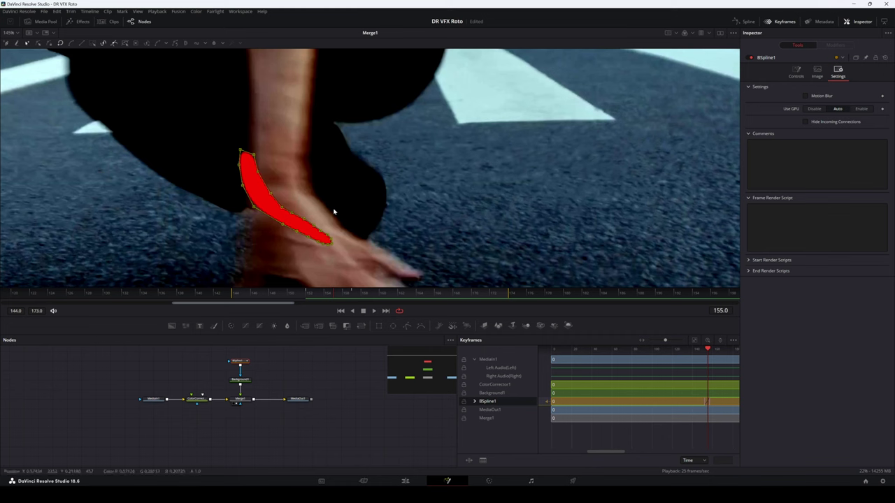
{"action": "left_click_drag", "start_coordinate": [351, 202], "coordinate": [279, 181]}
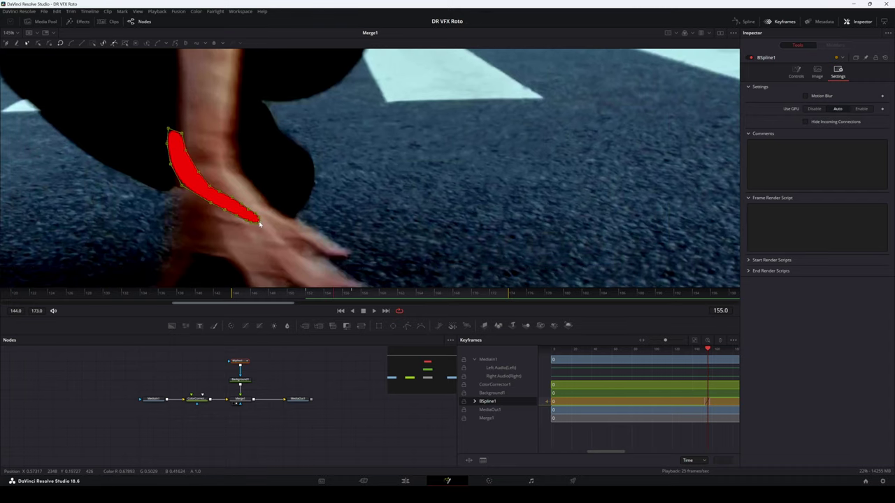
{"action": "left_click_drag", "start_coordinate": [257, 224], "coordinate": [349, 256]}
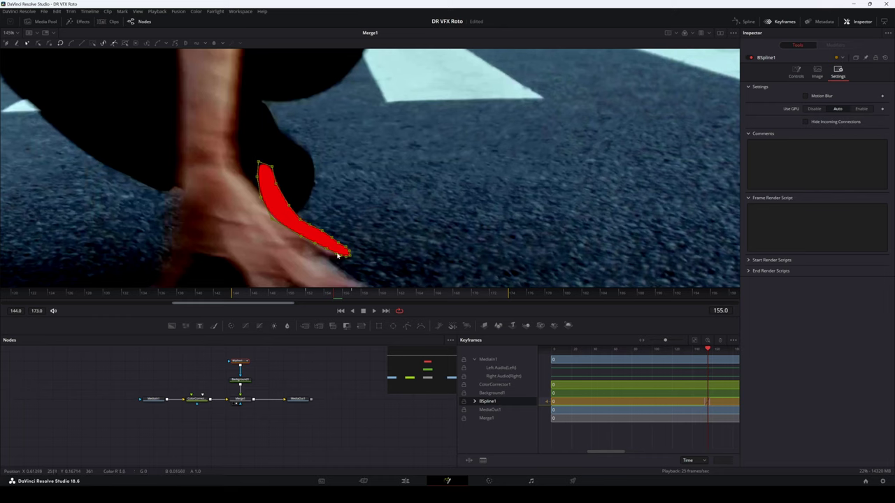
- Lower Merge1's blend to 0.543 to see the finger through the red overlay
{"action": "scroll", "coordinate": [339, 236], "scroll_direction": "up", "scroll_amount": 4}
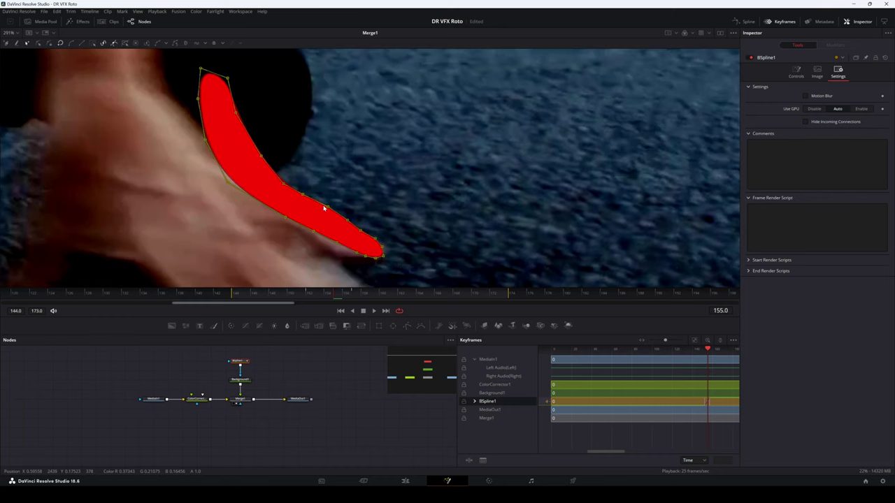
{"action": "left_click", "coordinate": [240, 399]}
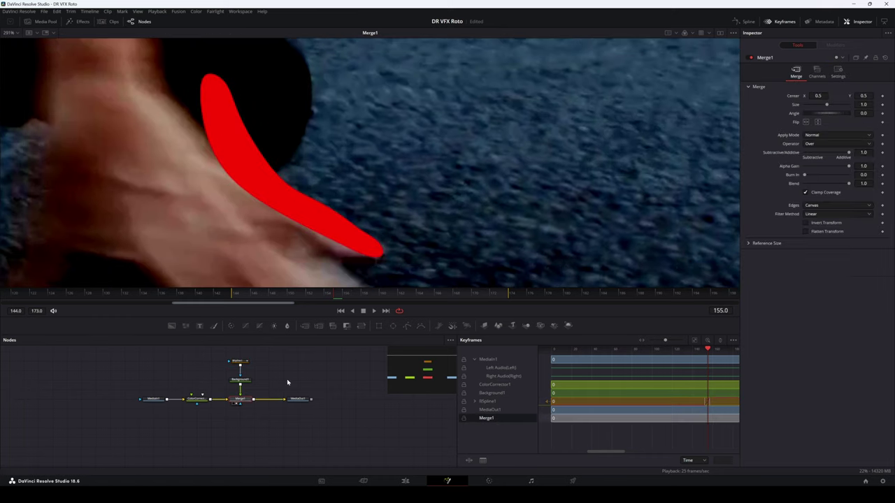
{"action": "left_click_drag", "start_coordinate": [849, 184], "coordinate": [831, 189]}
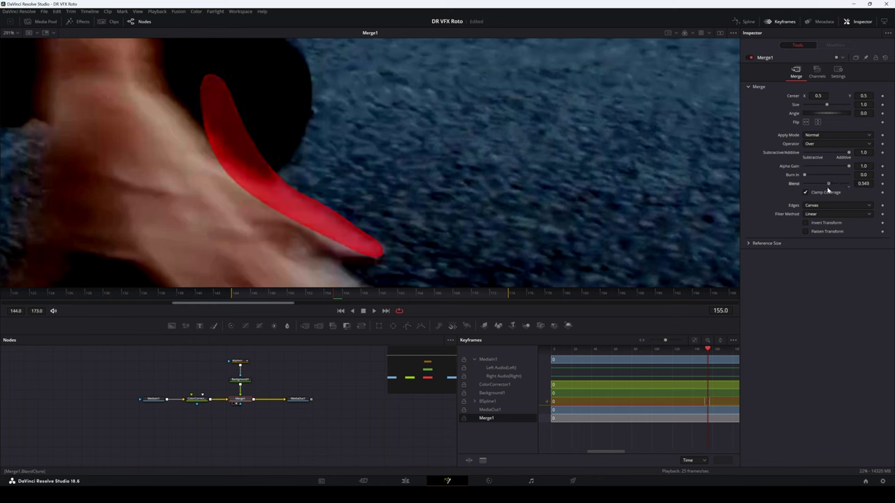
- Select the BSpline1 mask and show ColorCorrector1's output in the viewer so the hand is visible without the red overlay
{"action": "left_click", "coordinate": [200, 404]}
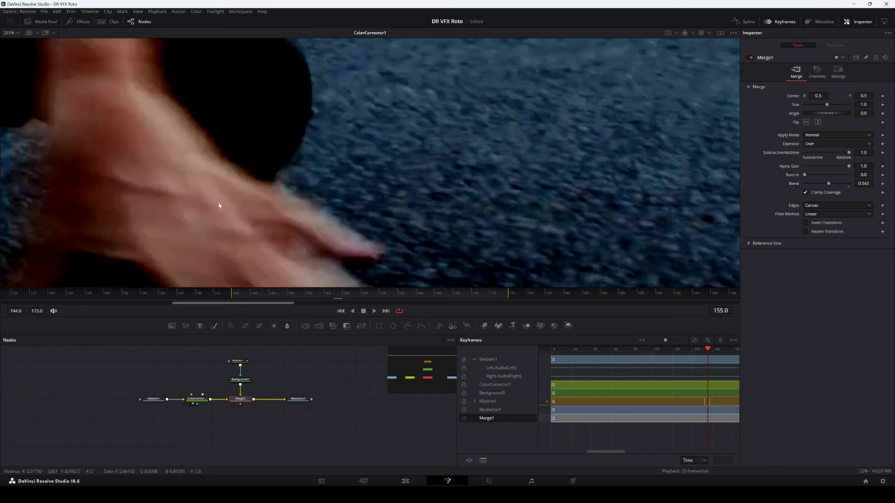
{"action": "left_click", "coordinate": [238, 362]}
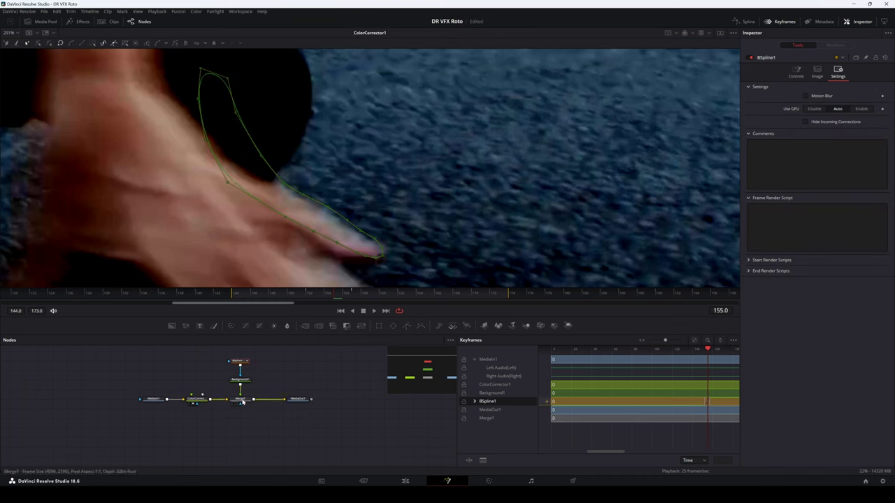
{"action": "left_click", "coordinate": [239, 403]}
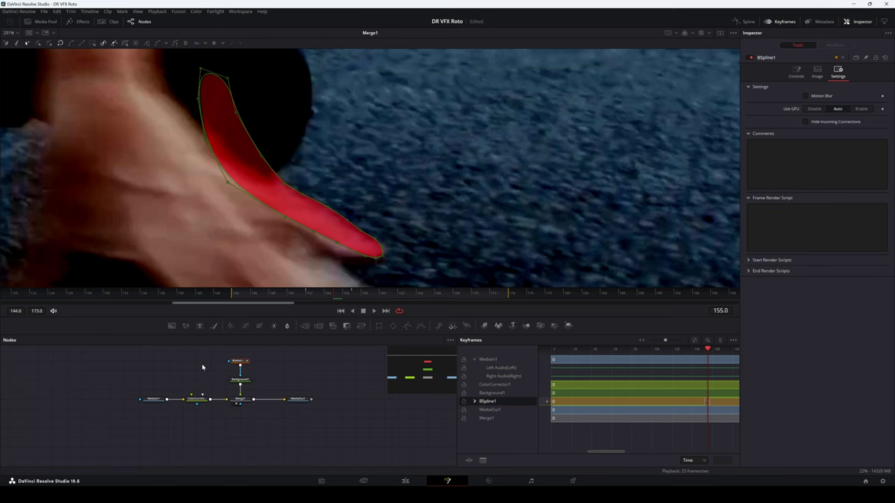
{"action": "left_click", "coordinate": [197, 404]}
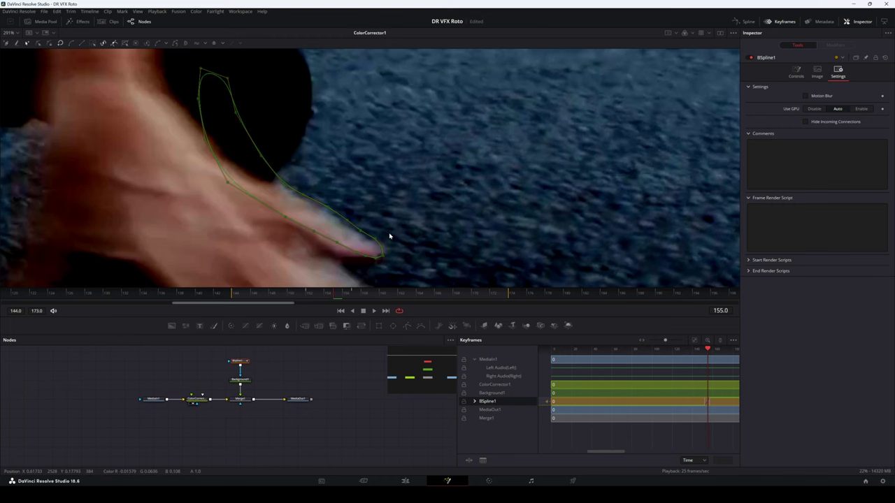
- On frame 155, pull the mask's upper-edge points inward so the outline follows the outer finger from its tip to the black clothing
{"action": "scroll", "coordinate": [388, 236], "scroll_direction": "up", "scroll_amount": 3}
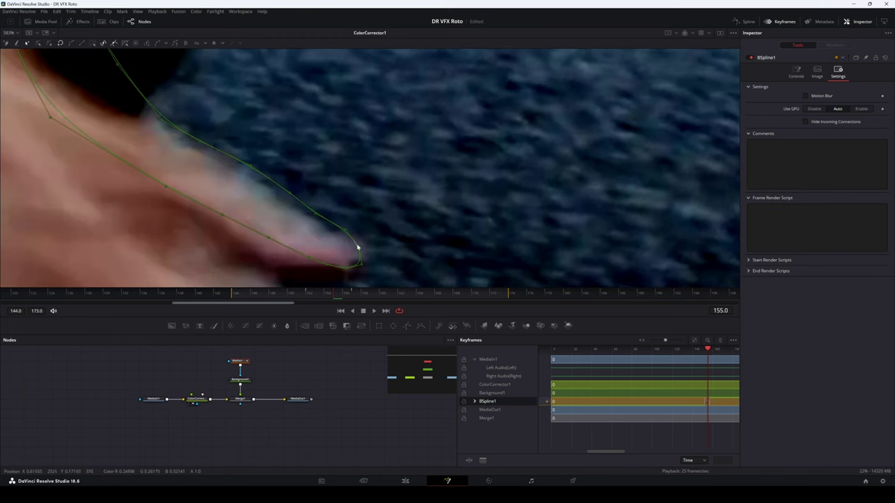
{"action": "left_click", "coordinate": [357, 247]}
{"action": "left_click_drag", "start_coordinate": [347, 232], "coordinate": [279, 207]}
{"action": "left_click_drag", "start_coordinate": [251, 168], "coordinate": [341, 232]}
{"action": "left_click_drag", "start_coordinate": [308, 189], "coordinate": [297, 214]}
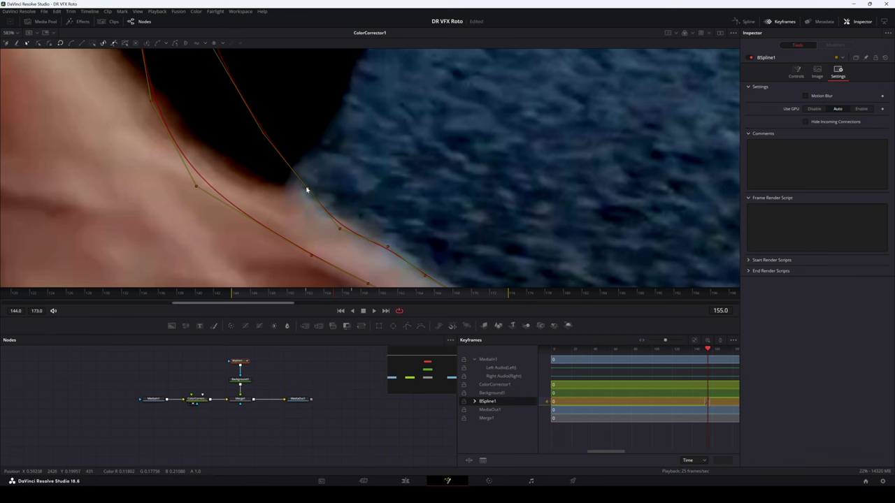
{"action": "left_click_drag", "start_coordinate": [308, 189], "coordinate": [292, 210]}
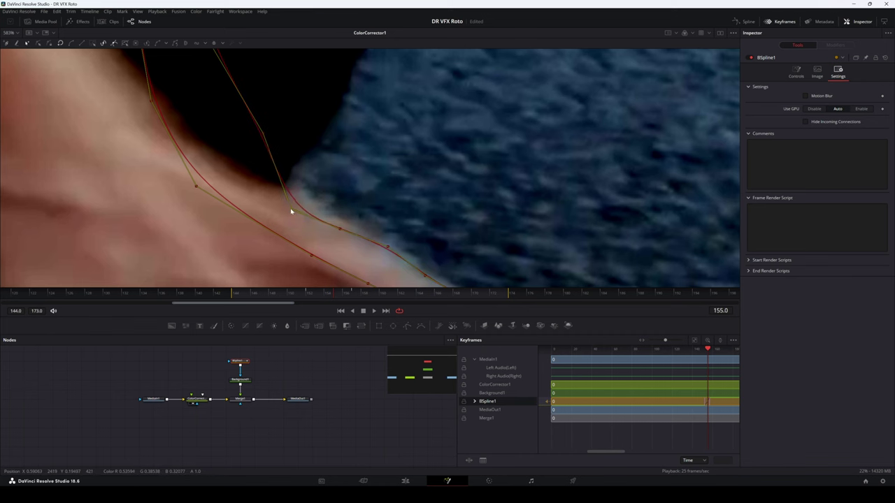
{"action": "scroll", "coordinate": [292, 210], "scroll_direction": "down", "scroll_amount": 6}
{"action": "scroll", "coordinate": [294, 140], "scroll_direction": "up", "scroll_amount": 5}
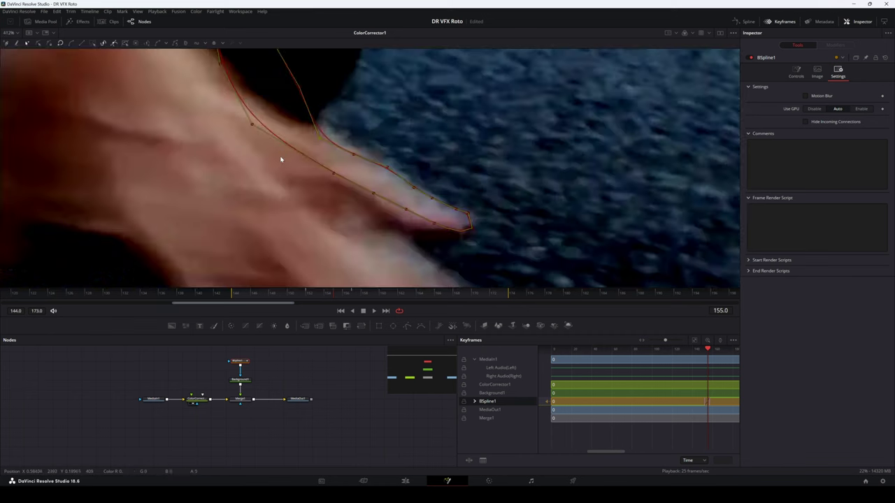
- Move the mask's wrist-end points off the black clothing and onto the outer edge of the hand
{"action": "scroll", "coordinate": [311, 130], "scroll_direction": "down", "scroll_amount": 6}
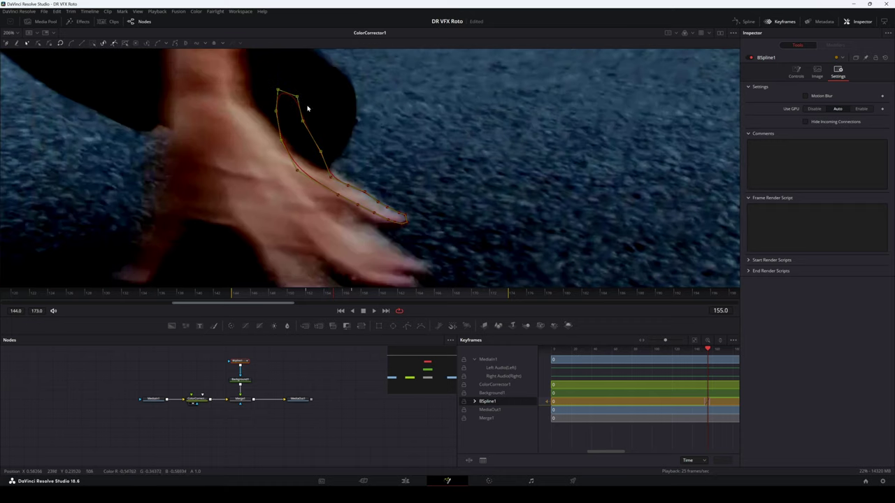
{"action": "scroll", "coordinate": [280, 200], "scroll_direction": "up", "scroll_amount": 6}
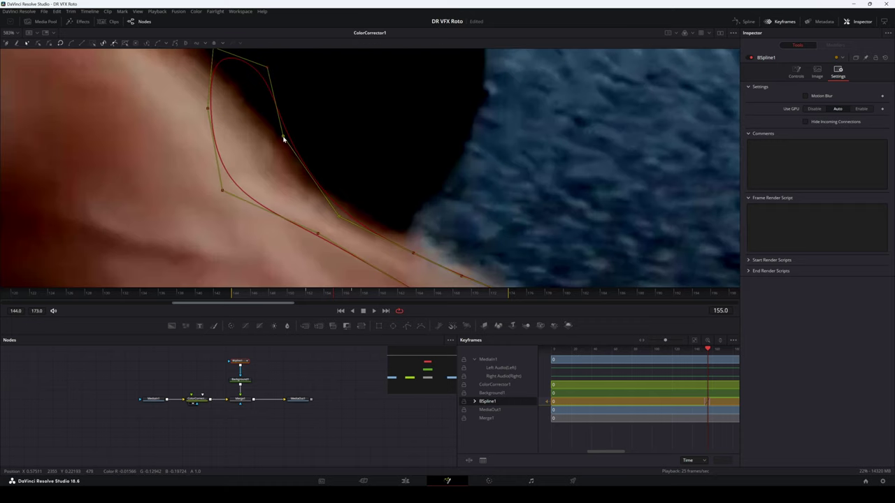
{"action": "left_click_drag", "start_coordinate": [284, 137], "coordinate": [272, 153]}
{"action": "left_click_drag", "start_coordinate": [280, 121], "coordinate": [328, 133]}
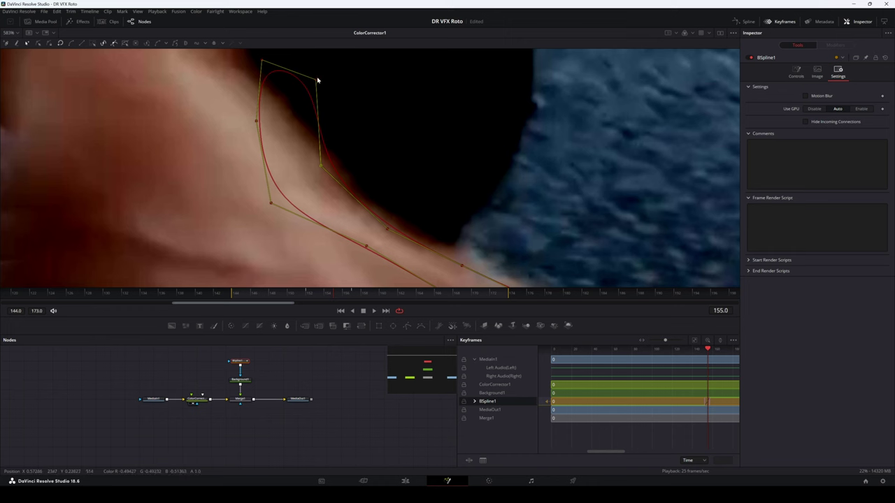
{"action": "left_click_drag", "start_coordinate": [315, 81], "coordinate": [291, 105]}
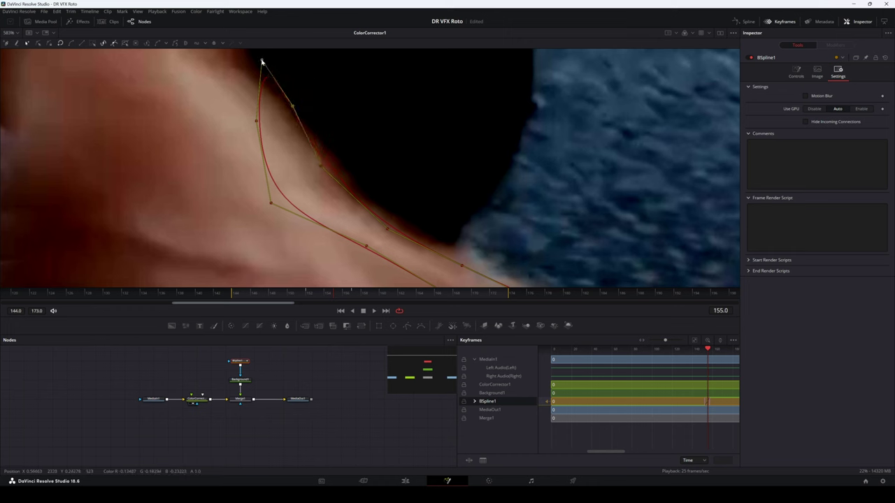
{"action": "left_click_drag", "start_coordinate": [261, 62], "coordinate": [246, 72]}
- Widen the mask's wrist end across the back of the hand and adjust the inner-edge points leading to the finger
{"action": "left_click_drag", "start_coordinate": [256, 122], "coordinate": [211, 150]}
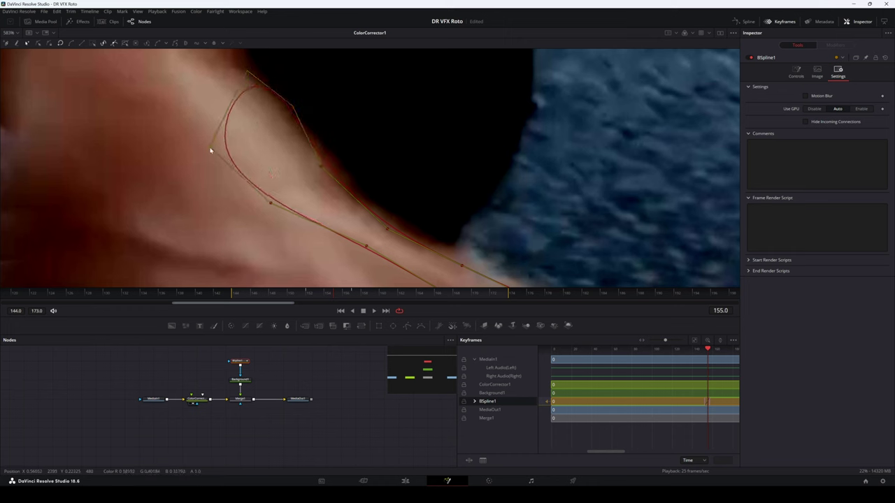
{"action": "left_click_drag", "start_coordinate": [271, 203], "coordinate": [255, 215]}
{"action": "left_click_drag", "start_coordinate": [317, 208], "coordinate": [232, 104]}
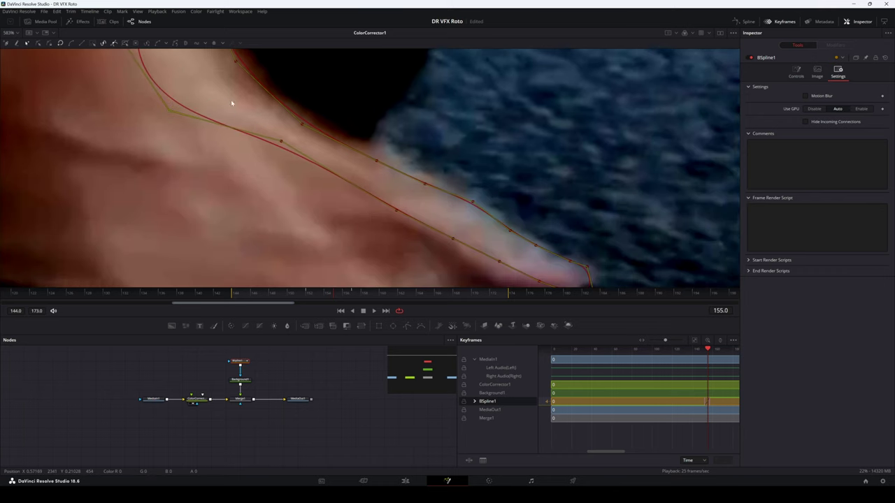
{"action": "left_click_drag", "start_coordinate": [281, 141], "coordinate": [281, 145]}
{"action": "left_click_drag", "start_coordinate": [409, 159], "coordinate": [314, 84]}
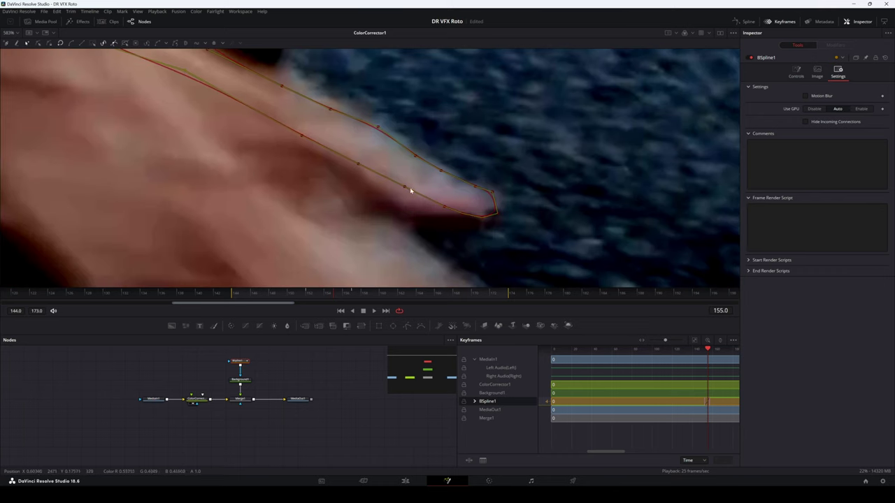
- Move the mask's lower points near the fingertip onto the finger's underside, where it meets the dark shadow
{"action": "left_click", "coordinate": [443, 206]}
{"action": "scroll", "coordinate": [501, 220], "scroll_direction": "up", "scroll_amount": 3}
{"action": "left_click_drag", "start_coordinate": [443, 207], "coordinate": [500, 180]}
{"action": "left_click_drag", "start_coordinate": [324, 199], "coordinate": [354, 198]}
{"action": "left_click_drag", "start_coordinate": [273, 120], "coordinate": [249, 204]}
{"action": "scroll", "coordinate": [277, 177], "scroll_direction": "down", "scroll_amount": 2}
{"action": "left_click_drag", "start_coordinate": [277, 177], "coordinate": [344, 222]}
{"action": "left_click_drag", "start_coordinate": [277, 162], "coordinate": [269, 167]}
{"action": "scroll", "coordinate": [269, 168], "scroll_direction": "down", "scroll_amount": 3}
{"action": "scroll", "coordinate": [269, 167], "scroll_direction": "up", "scroll_amount": 4}
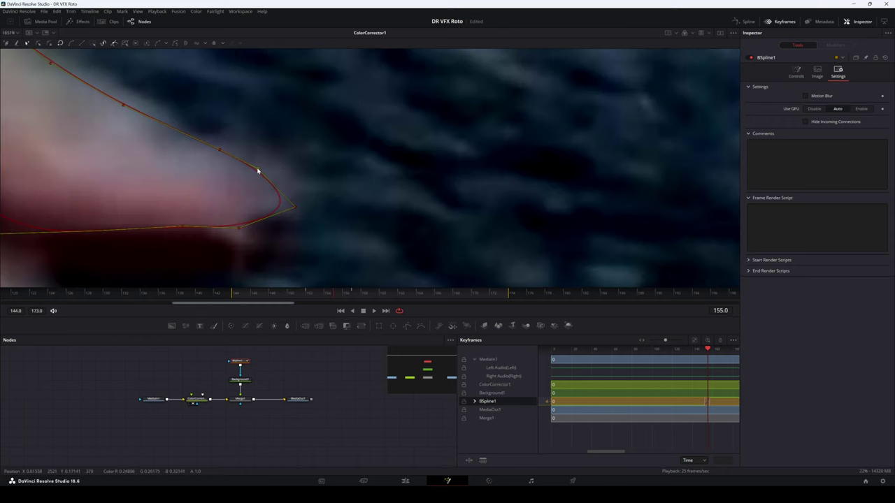
- Tighten the points around the fingertip so the curve hugs its rounded end and the adjoining upper edge
{"action": "left_click_drag", "start_coordinate": [296, 209], "coordinate": [280, 201]}
{"action": "left_click_drag", "start_coordinate": [239, 229], "coordinate": [235, 222]}
{"action": "left_click_drag", "start_coordinate": [220, 152], "coordinate": [389, 208]}
{"action": "left_click_drag", "start_coordinate": [294, 163], "coordinate": [292, 161]}
{"action": "left_click_drag", "start_coordinate": [161, 76], "coordinate": [358, 204]}
- Show Merge1's output and switch BSpline1's motion blur on and off to check the reshaped mask against the finger
{"action": "scroll", "coordinate": [283, 184], "scroll_direction": "down", "scroll_amount": 4}
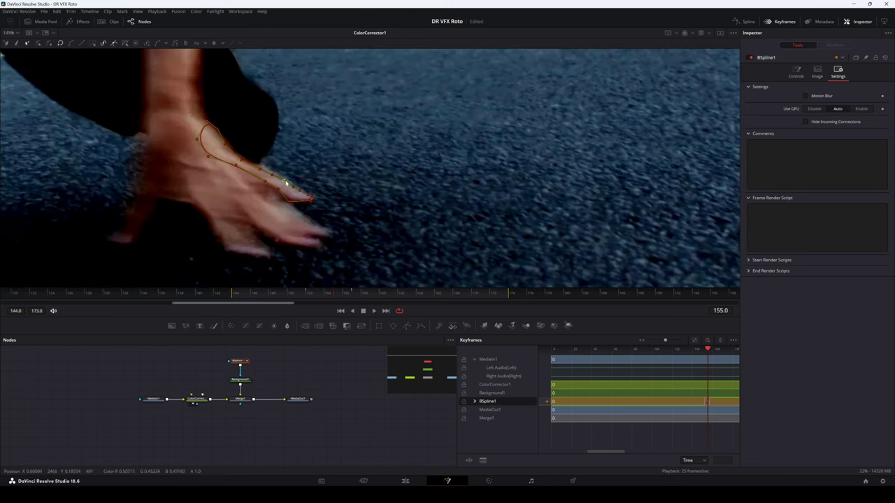
{"action": "scroll", "coordinate": [290, 184], "scroll_direction": "up", "scroll_amount": 3}
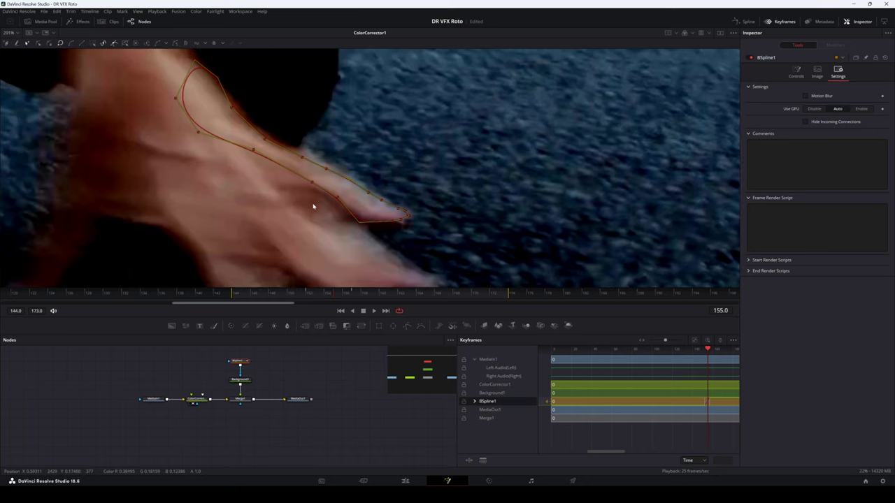
{"action": "scroll", "coordinate": [313, 207], "scroll_direction": "up", "scroll_amount": 4}
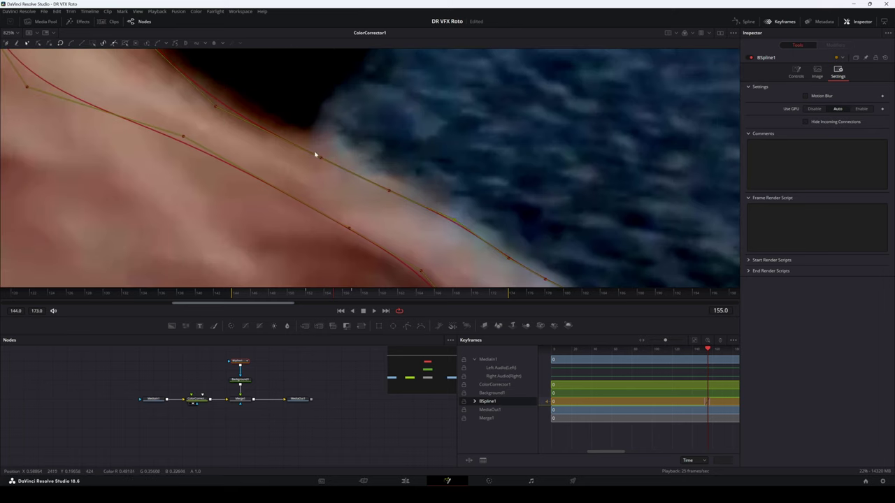
{"action": "left_click", "coordinate": [238, 403]}
{"action": "scroll", "coordinate": [326, 245], "scroll_direction": "down", "scroll_amount": 2}
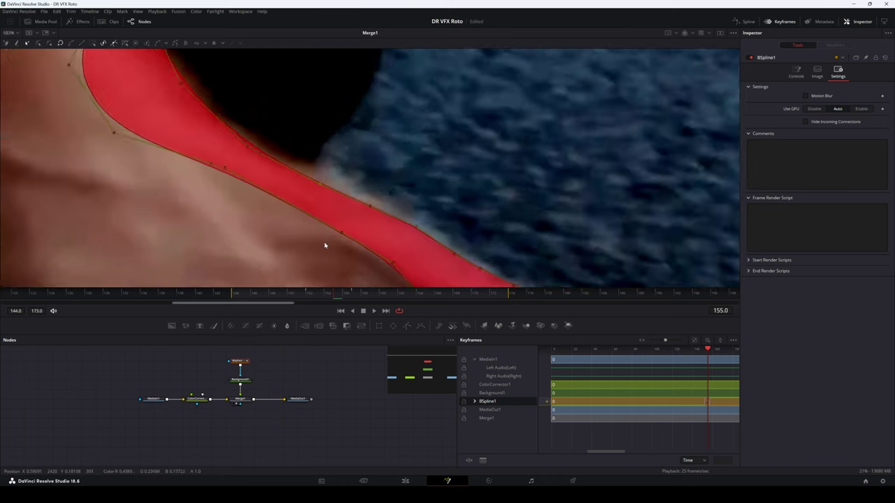
{"action": "left_click_drag", "start_coordinate": [350, 212], "coordinate": [243, 182]}
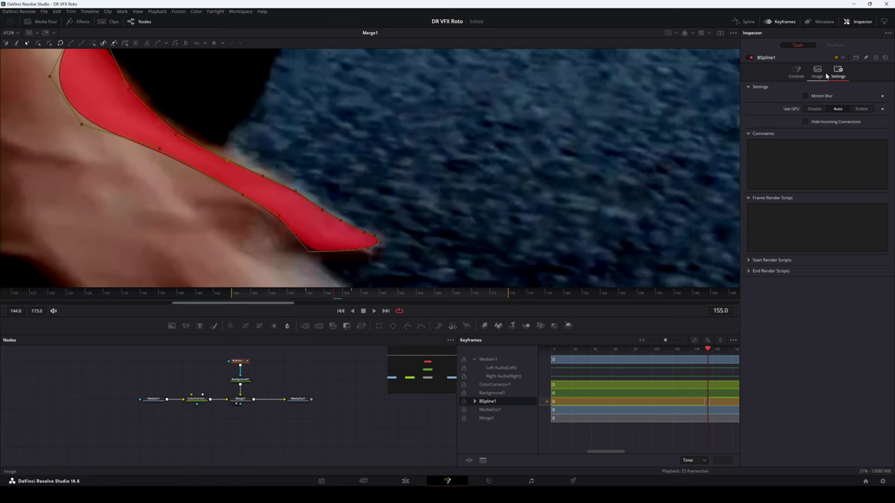
{"action": "left_click", "coordinate": [806, 96]}
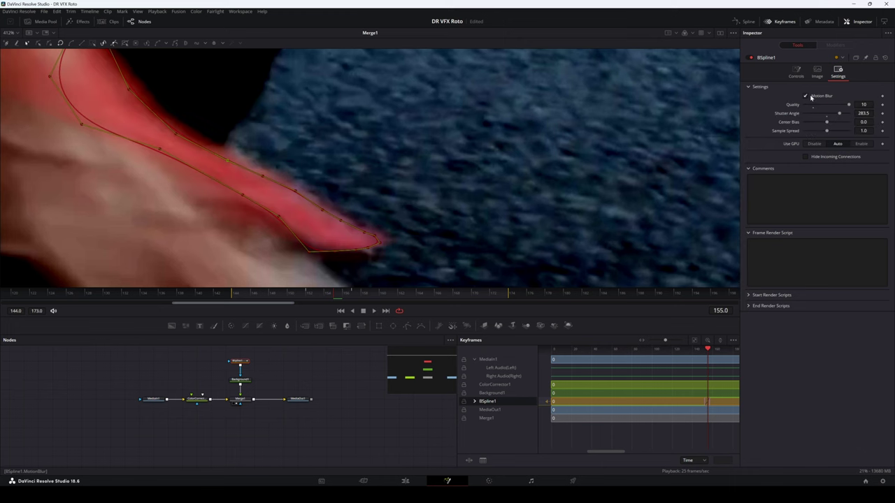
{"action": "left_click", "coordinate": [808, 97]}
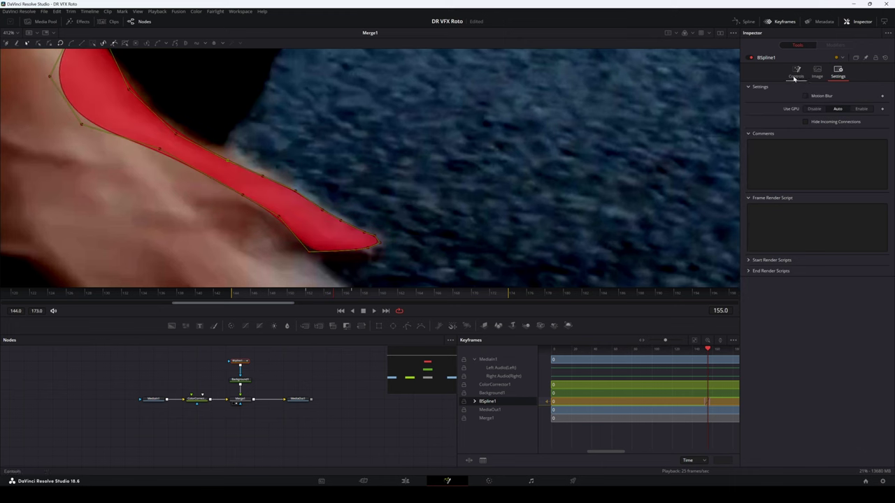
- Raise Merge1's blend until the red overlay is opaque, and turn on motion blur for BSpline1
{"action": "left_click", "coordinate": [239, 399]}
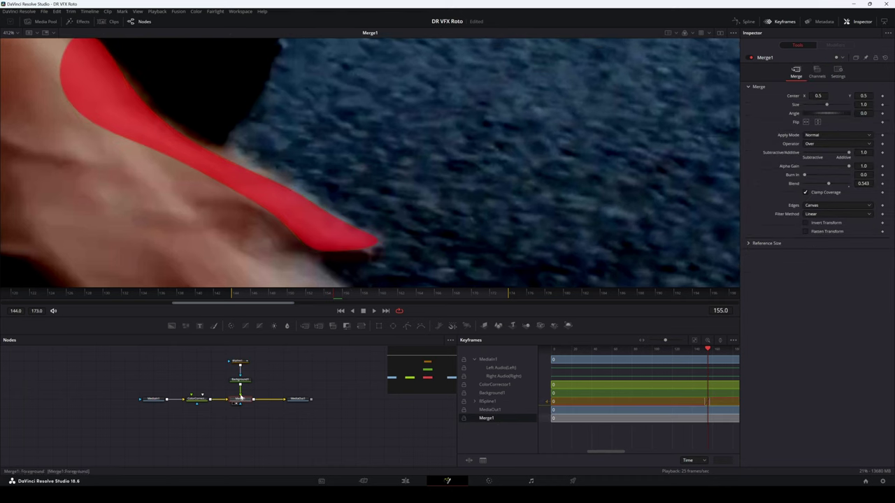
{"action": "left_click_drag", "start_coordinate": [831, 184], "coordinate": [853, 183]}
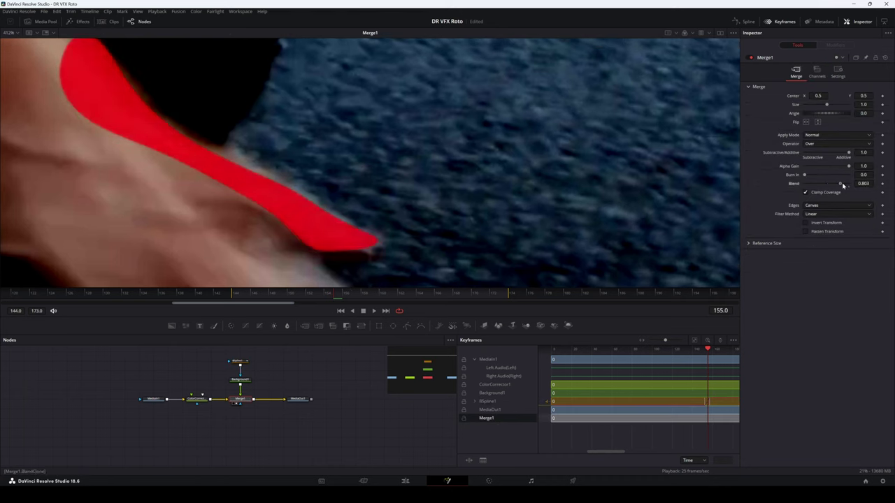
{"action": "left_click", "coordinate": [240, 362]}
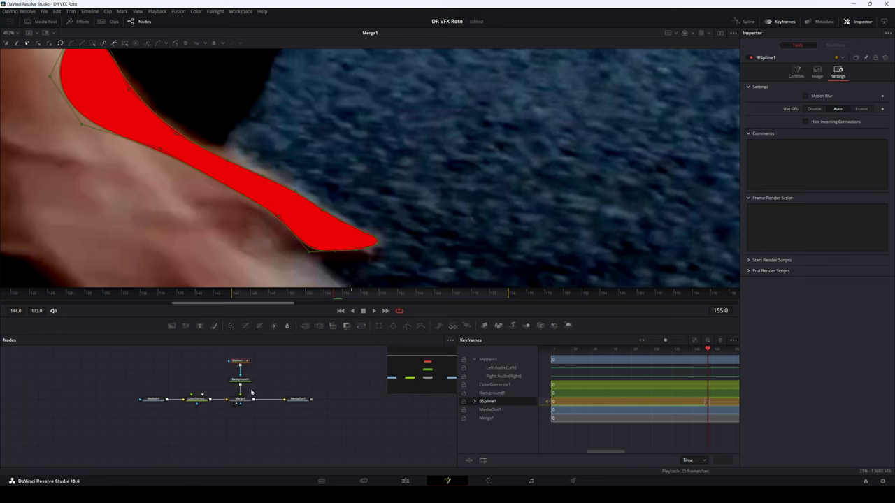
{"action": "left_click", "coordinate": [240, 379]}
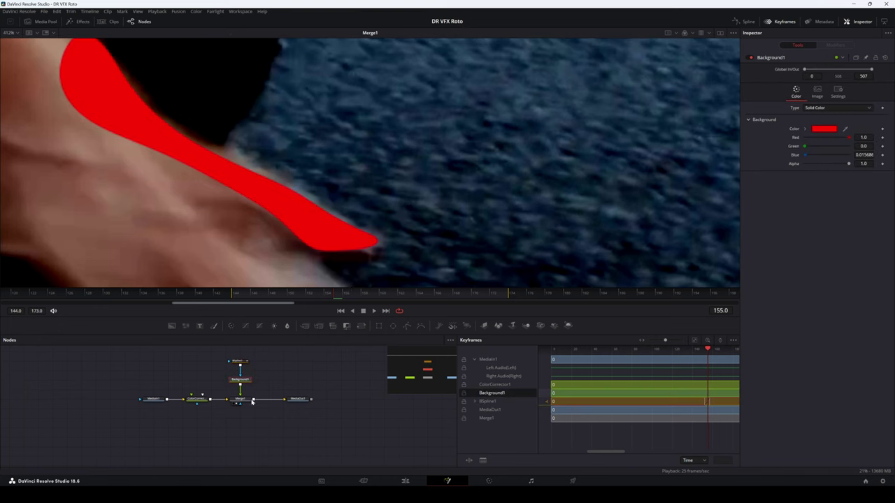
{"action": "left_click", "coordinate": [242, 399]}
{"action": "left_click", "coordinate": [239, 362]}
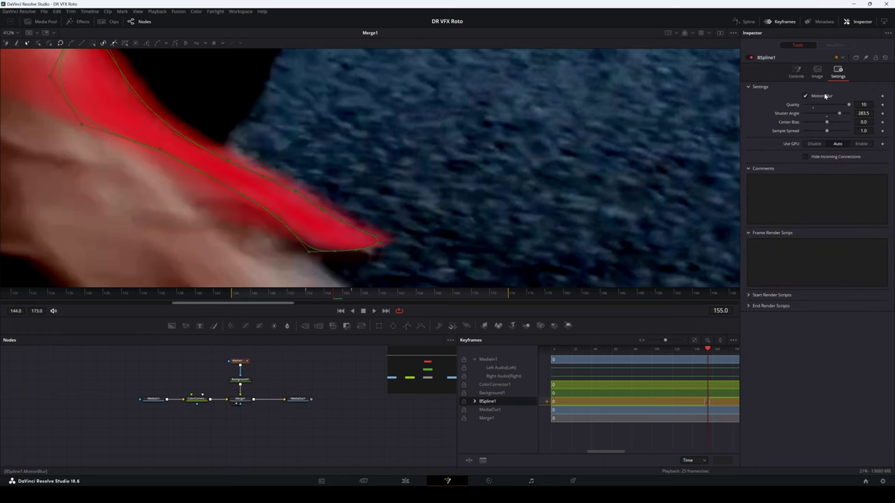
- Pull the mask's fingertip points back and its lower corner up so the blurred overlay fits the finger more tightly
{"action": "left_click_drag", "start_coordinate": [403, 216], "coordinate": [368, 246]}
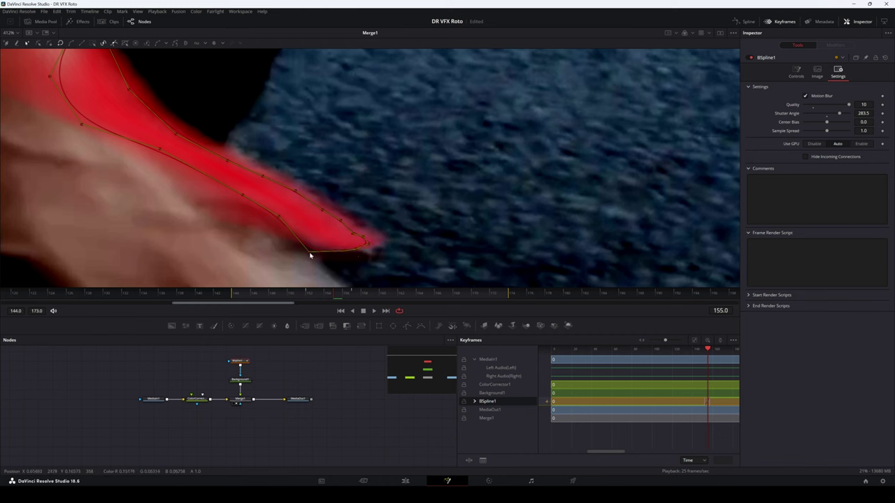
{"action": "left_click_drag", "start_coordinate": [310, 254], "coordinate": [313, 244]}
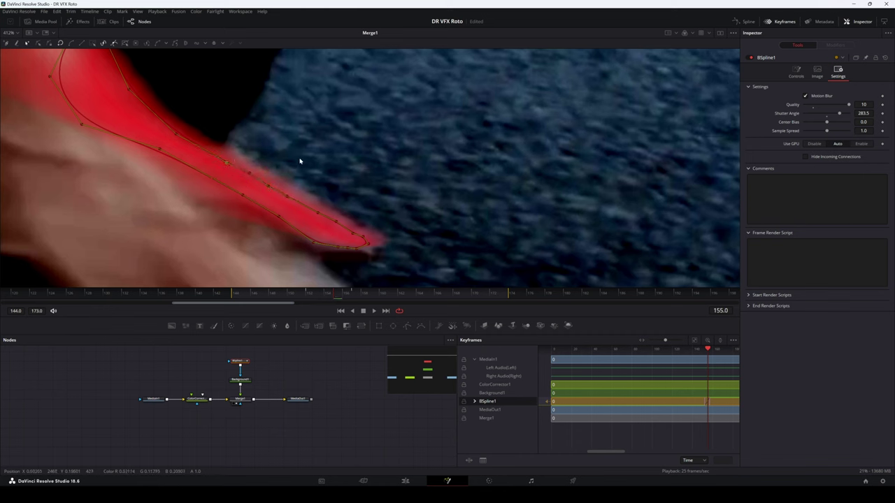
{"action": "scroll", "coordinate": [331, 172], "scroll_direction": "down", "scroll_amount": 4}
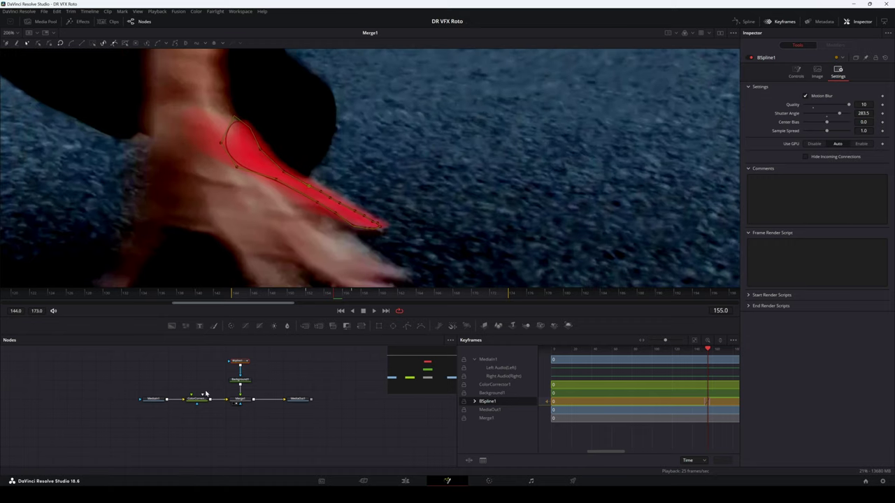
- Show ColorCorrector1's output and move between frames 153 and 156 to compare the mask with the hand's motion
{"action": "left_click_drag", "start_coordinate": [200, 399], "coordinate": [243, 190]}
{"action": "scroll", "coordinate": [308, 192], "scroll_direction": "down", "scroll_amount": 1}
{"action": "key", "text": "Left"}
{"action": "key", "text": "Left"}
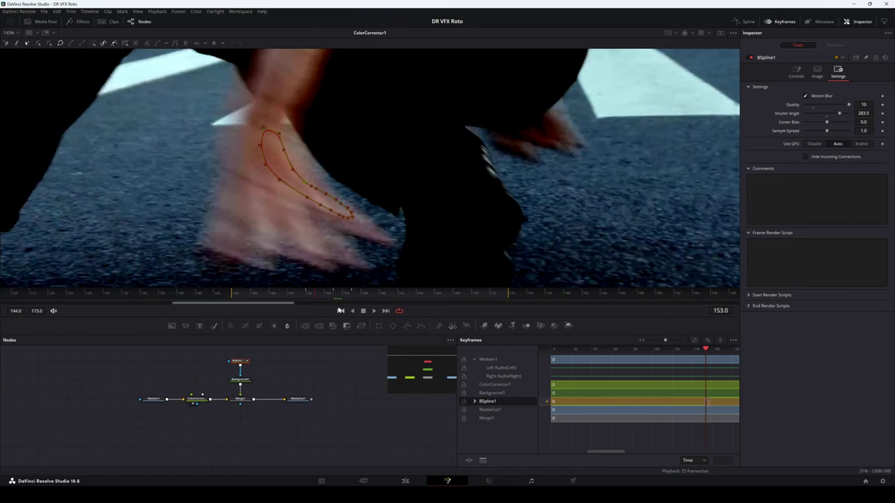
{"action": "mouse_move", "coordinate": [324, 295]}
{"action": "left_mouse_down"}
{"action": "mouse_move", "coordinate": [345, 295]}
{"action": "mouse_move", "coordinate": [321, 298]}
{"action": "left_mouse_up"}
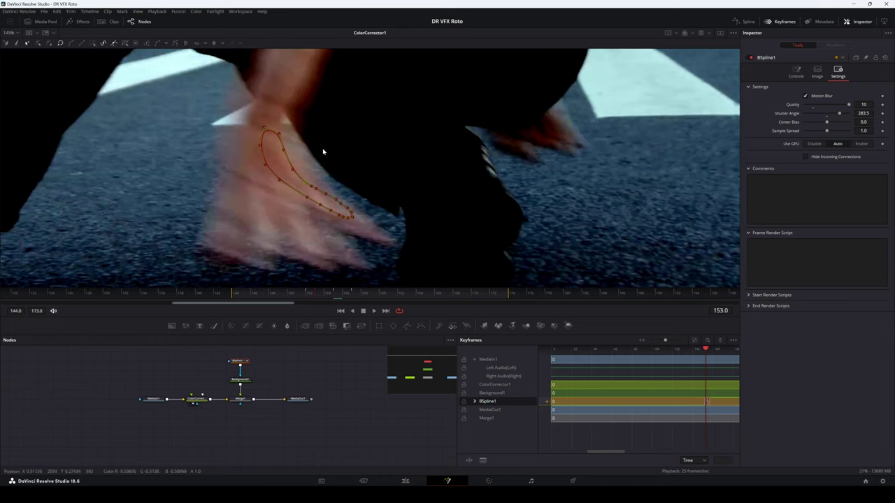
{"action": "left_click_drag", "start_coordinate": [316, 295], "coordinate": [317, 294]}
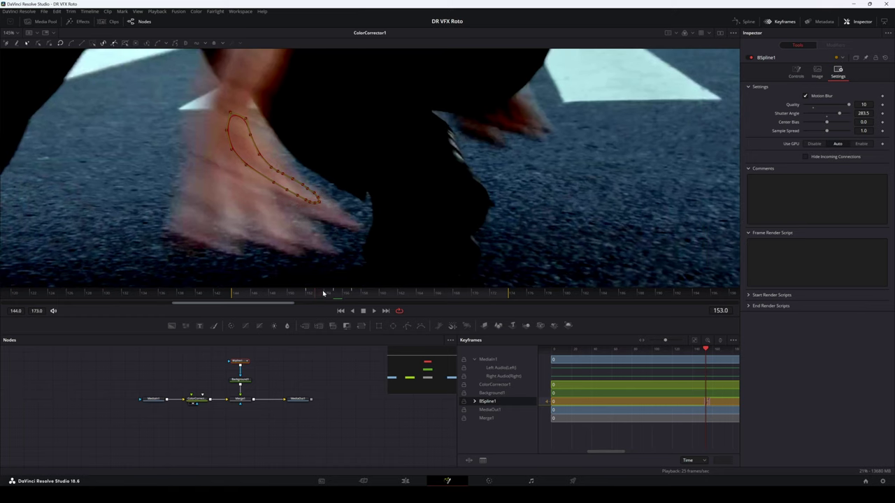
{"action": "left_click_drag", "start_coordinate": [324, 293], "coordinate": [342, 294]}
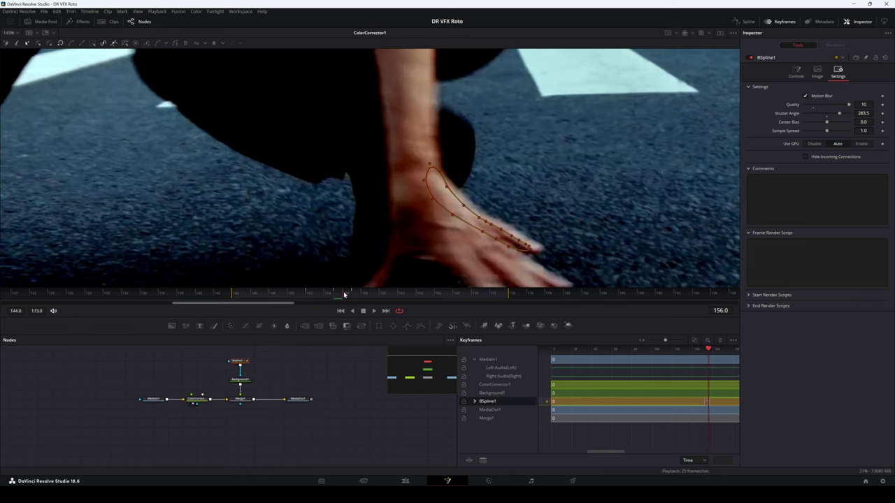
- At frame 156, select all of the mask's points and shift the whole shape outward towards the fingertip
{"action": "scroll", "coordinate": [559, 207], "scroll_direction": "up", "scroll_amount": 4}
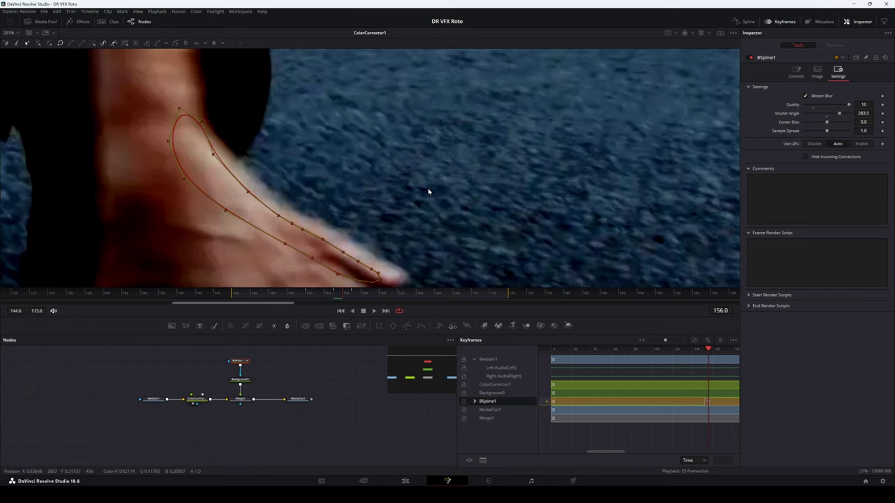
{"action": "scroll", "coordinate": [429, 191], "scroll_direction": "down", "scroll_amount": 2}
{"action": "left_click_drag", "start_coordinate": [217, 96], "coordinate": [428, 284]}
{"action": "left_click_drag", "start_coordinate": [396, 253], "coordinate": [412, 254]}
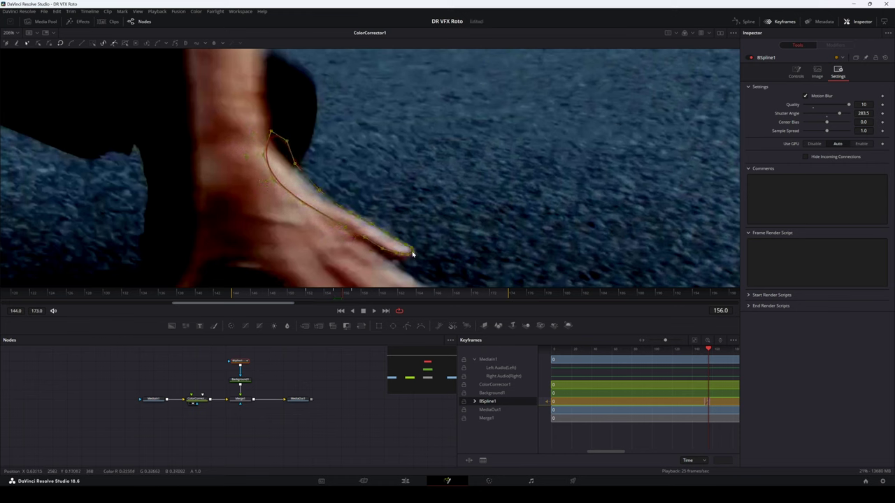
- Pull the mask's upper-edge points near the wrist inward so the curve follows the blurred edge of the hand
{"action": "scroll", "coordinate": [312, 184], "scroll_direction": "up", "scroll_amount": 5}
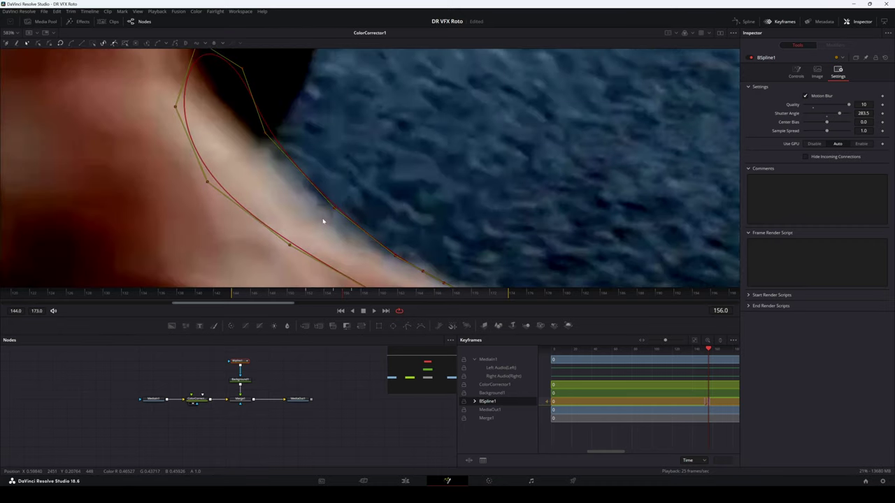
{"action": "left_click_drag", "start_coordinate": [335, 211], "coordinate": [317, 225]}
{"action": "left_click_drag", "start_coordinate": [263, 136], "coordinate": [250, 148]}
{"action": "left_click_drag", "start_coordinate": [240, 70], "coordinate": [225, 100]}
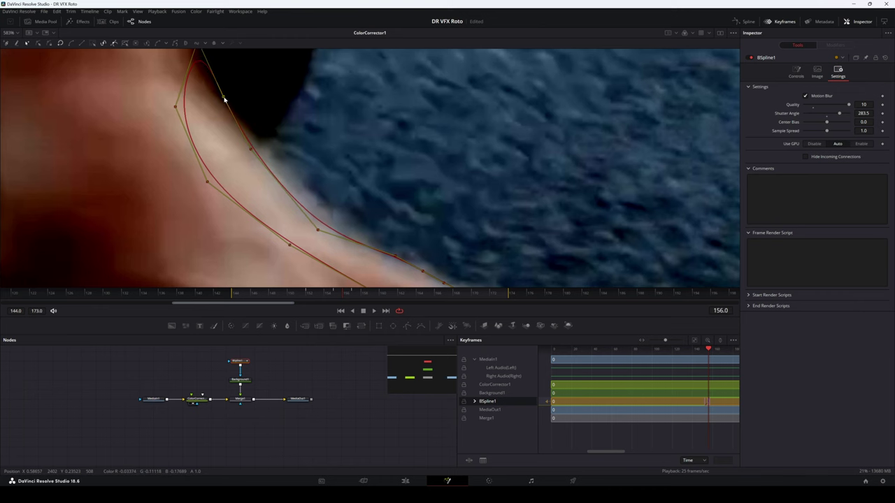
{"action": "scroll", "coordinate": [217, 132], "scroll_direction": "down", "scroll_amount": 2}
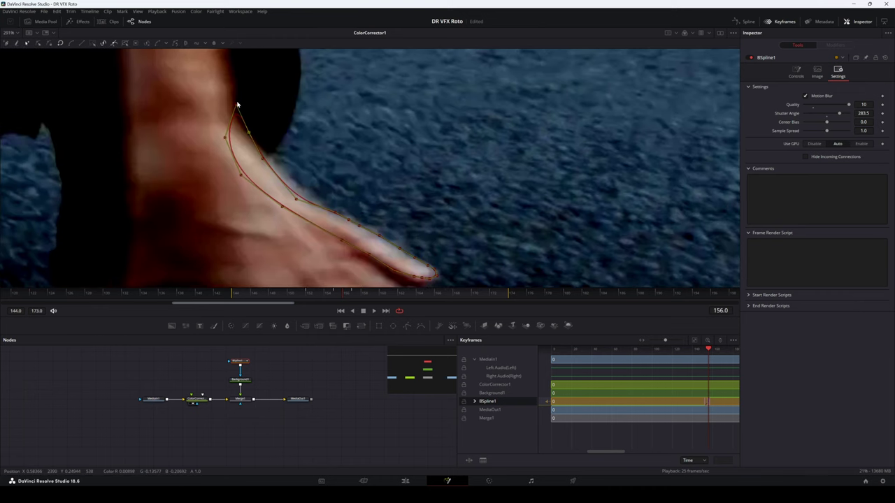
{"action": "left_click_drag", "start_coordinate": [236, 105], "coordinate": [222, 145]}
- Adjust the mask's lower-edge and fingertip points at frame 156 so the outline rounds closely over the finger's end
{"action": "left_click_drag", "start_coordinate": [242, 177], "coordinate": [280, 220]}
{"action": "left_click_drag", "start_coordinate": [387, 251], "coordinate": [267, 216]}
{"action": "scroll", "coordinate": [320, 203], "scroll_direction": "up", "scroll_amount": 5}
{"action": "left_click_drag", "start_coordinate": [310, 196], "coordinate": [337, 213]}
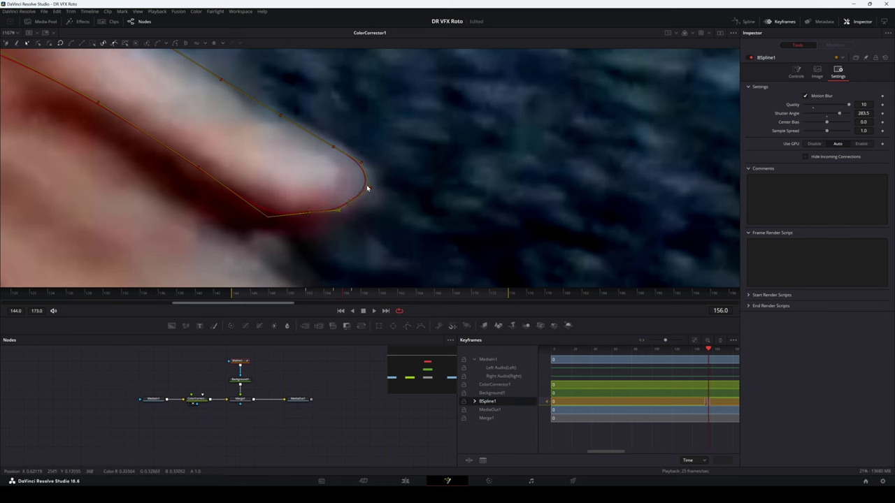
{"action": "left_click_drag", "start_coordinate": [371, 189], "coordinate": [364, 163]}
- Nudge the upper-edge point near the base of the finger slightly inward at frame 156
{"action": "left_click_drag", "start_coordinate": [276, 130], "coordinate": [345, 183]}
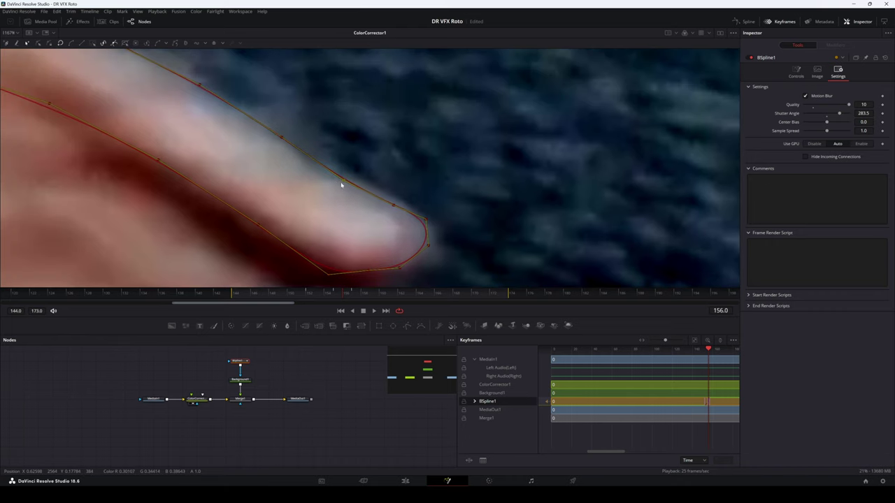
{"action": "scroll", "coordinate": [342, 184], "scroll_direction": "up", "scroll_amount": 2}
{"action": "scroll", "coordinate": [343, 192], "scroll_direction": "up", "scroll_amount": 2}
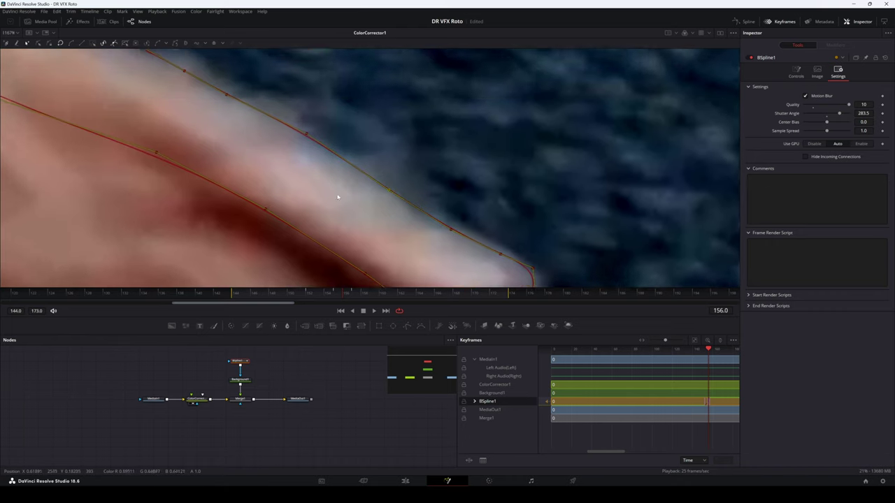
{"action": "scroll", "coordinate": [359, 183], "scroll_direction": "up", "scroll_amount": 2}
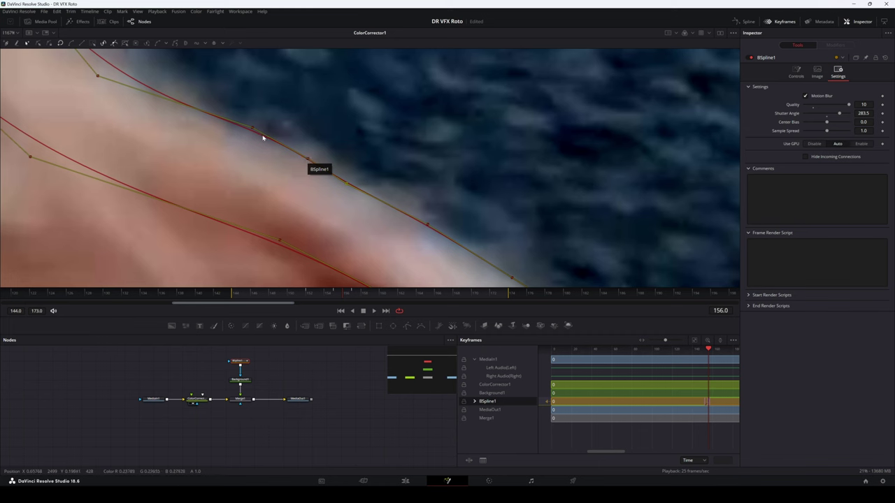
{"action": "left_click_drag", "start_coordinate": [254, 131], "coordinate": [250, 136]}
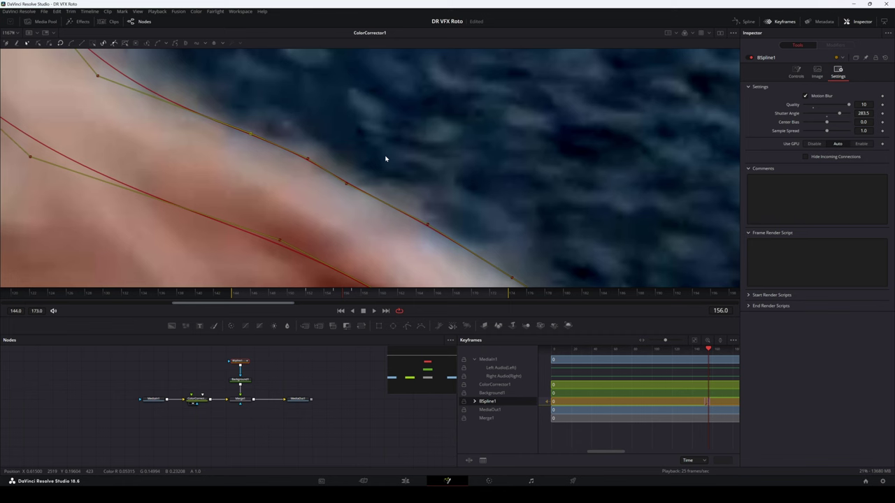
{"action": "scroll", "coordinate": [405, 192], "scroll_direction": "down", "scroll_amount": 6}
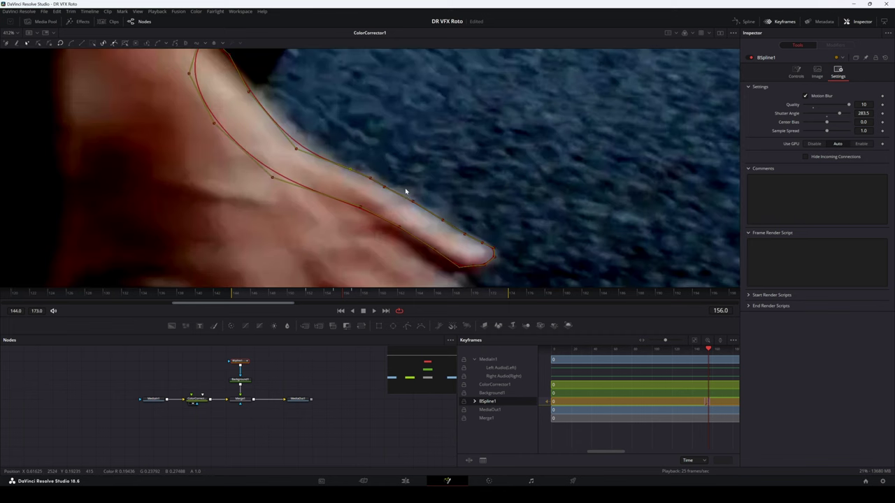
{"action": "scroll", "coordinate": [421, 201], "scroll_direction": "up", "scroll_amount": 3}
{"action": "scroll", "coordinate": [416, 202], "scroll_direction": "down", "scroll_amount": 10}
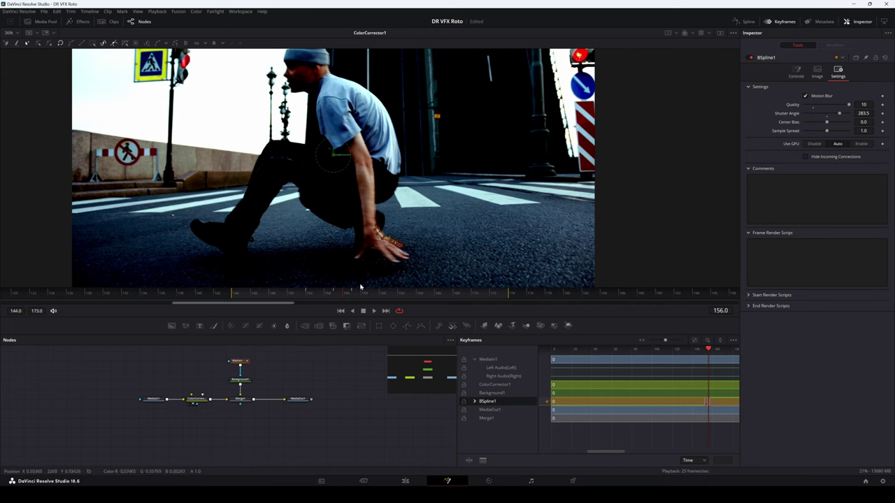
- Go to frame 157 and pull the mask's lower-edge points up towards the underside of the finger
{"action": "mouse_move", "coordinate": [361, 287]}
{"action": "left_mouse_down"}
{"action": "mouse_move", "coordinate": [309, 300]}
{"action": "mouse_move", "coordinate": [353, 296]}
{"action": "left_mouse_up"}
{"action": "scroll", "coordinate": [412, 235], "scroll_direction": "up", "scroll_amount": 8}
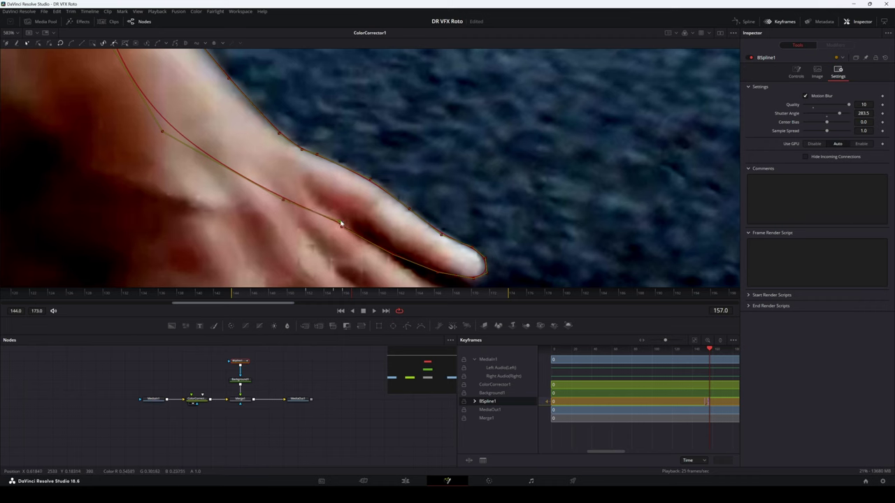
{"action": "left_click_drag", "start_coordinate": [342, 224], "coordinate": [347, 221]}
{"action": "left_click_drag", "start_coordinate": [400, 273], "coordinate": [386, 254]}
{"action": "mouse_move", "coordinate": [351, 297]}
{"action": "left_mouse_down"}
{"action": "mouse_move", "coordinate": [340, 299]}
{"action": "mouse_move", "coordinate": [352, 300]}
{"action": "left_mouse_up"}
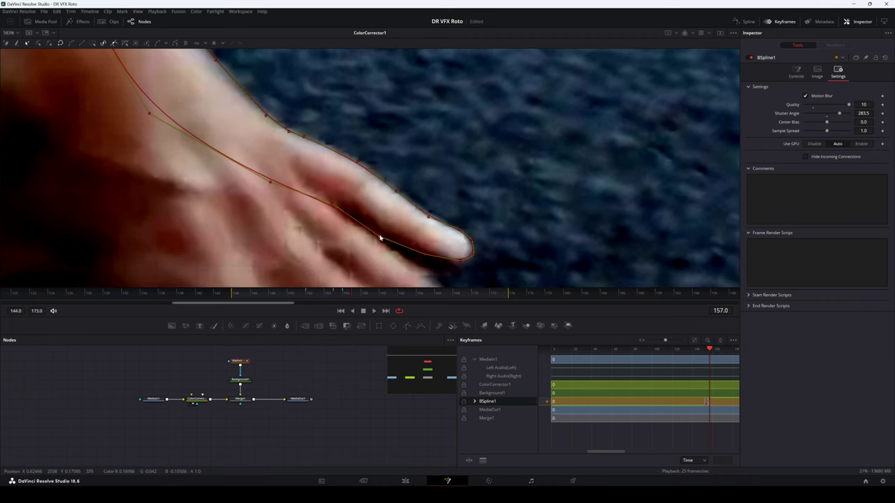
{"action": "left_click_drag", "start_coordinate": [380, 238], "coordinate": [378, 232]}
- Go to frame 153, select all mask points and move the whole shape down along the motion-blurred finger
{"action": "left_click_drag", "start_coordinate": [352, 296], "coordinate": [321, 295]}
{"action": "scroll", "coordinate": [280, 165], "scroll_direction": "down", "scroll_amount": 3}
{"action": "left_click_drag", "start_coordinate": [277, 139], "coordinate": [539, 230]}
{"action": "left_click_drag", "start_coordinate": [386, 190], "coordinate": [343, 206]}
{"action": "left_click_drag", "start_coordinate": [250, 84], "coordinate": [406, 277]}
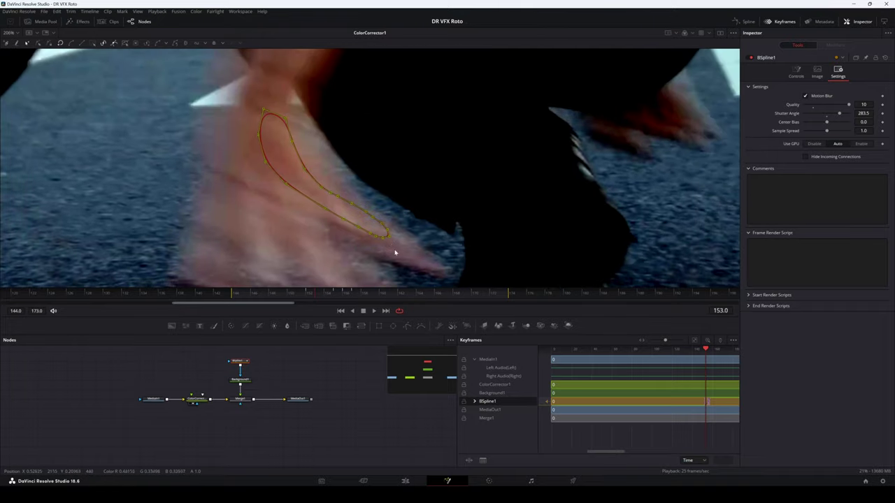
{"action": "left_click_drag", "start_coordinate": [390, 239], "coordinate": [396, 246]}
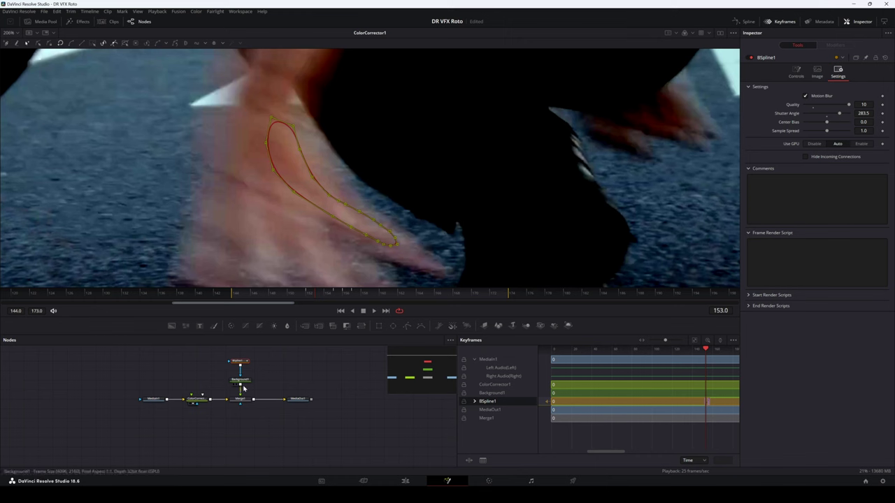
- Show Merge1's output and shift the whole mask further towards the fingertip so the red overlay covers the blurred finger
{"action": "left_click", "coordinate": [236, 404]}
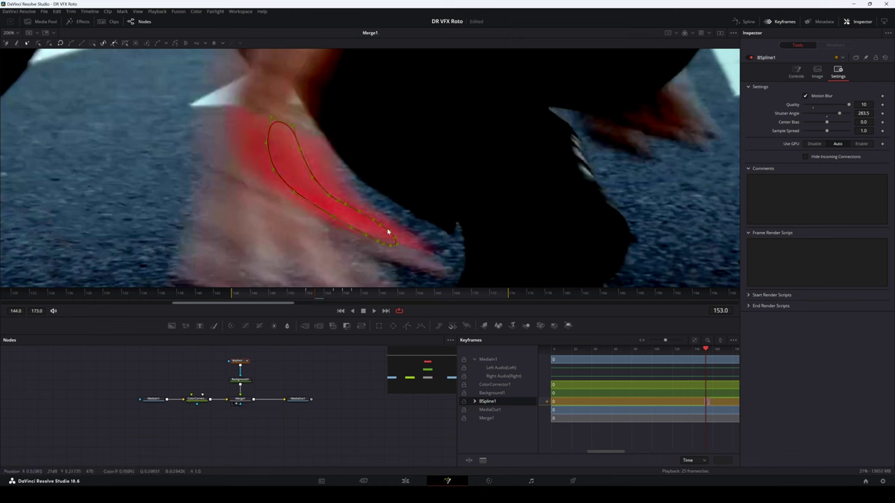
{"action": "left_click_drag", "start_coordinate": [396, 245], "coordinate": [398, 245]}
{"action": "left_click_drag", "start_coordinate": [219, 67], "coordinate": [410, 264]}
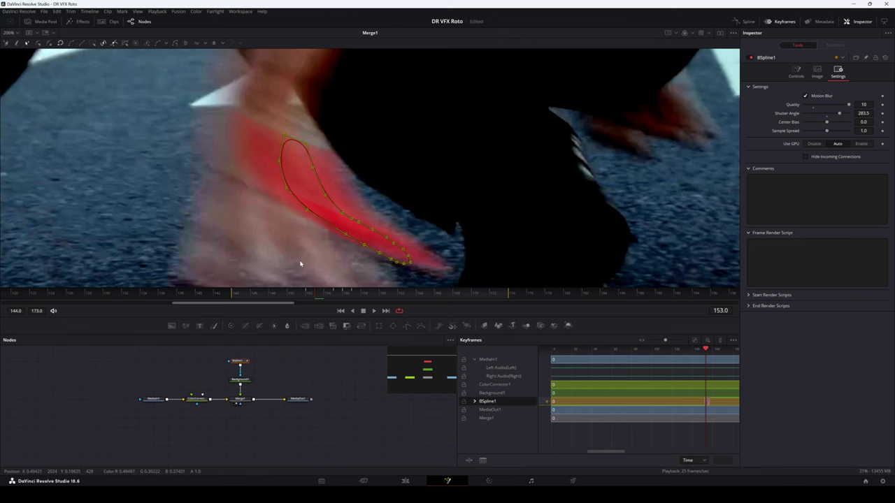
- Move between frames 152 and 156 with BSpline1 selected to examine how the red overlay follows the hand's motion
{"action": "left_click", "coordinate": [313, 298]}
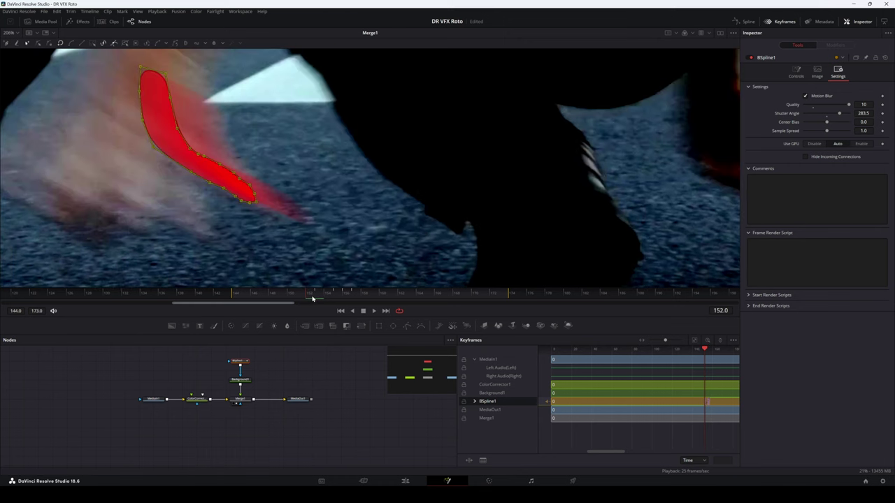
{"action": "left_click_drag", "start_coordinate": [312, 299], "coordinate": [329, 298]}
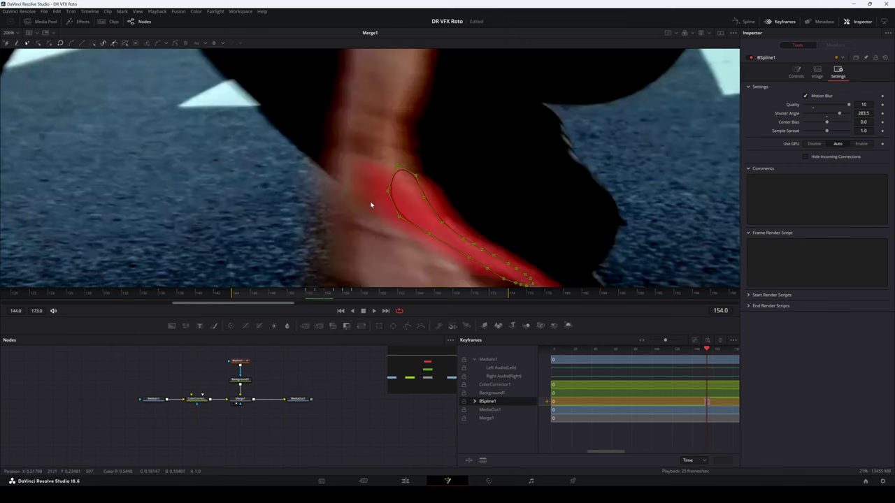
{"action": "scroll", "coordinate": [371, 205], "scroll_direction": "down", "scroll_amount": 5}
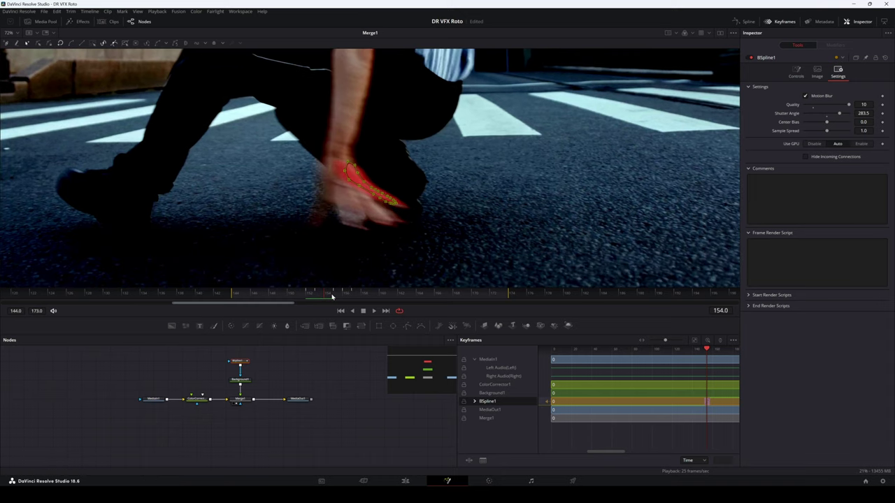
{"action": "left_click_drag", "start_coordinate": [333, 297], "coordinate": [349, 298]}
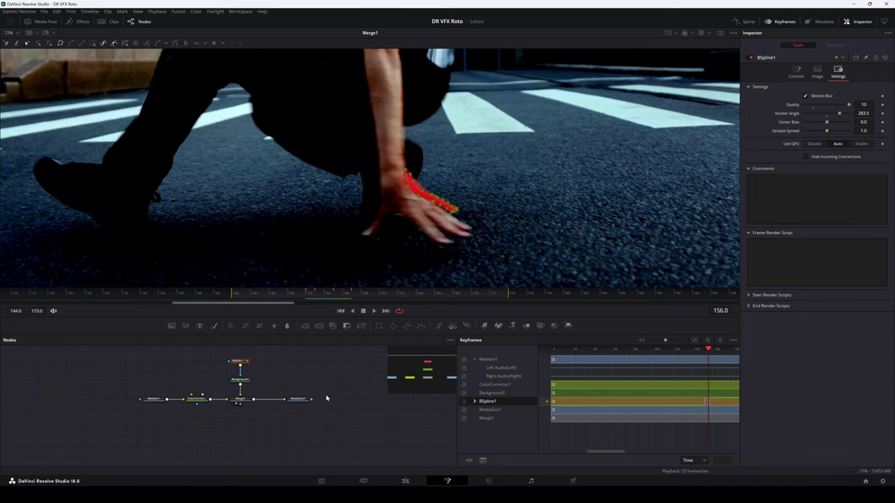
{"action": "left_click", "coordinate": [303, 399]}
{"action": "left_click_drag", "start_coordinate": [349, 304], "coordinate": [311, 302]}
{"action": "left_click", "coordinate": [238, 362]}
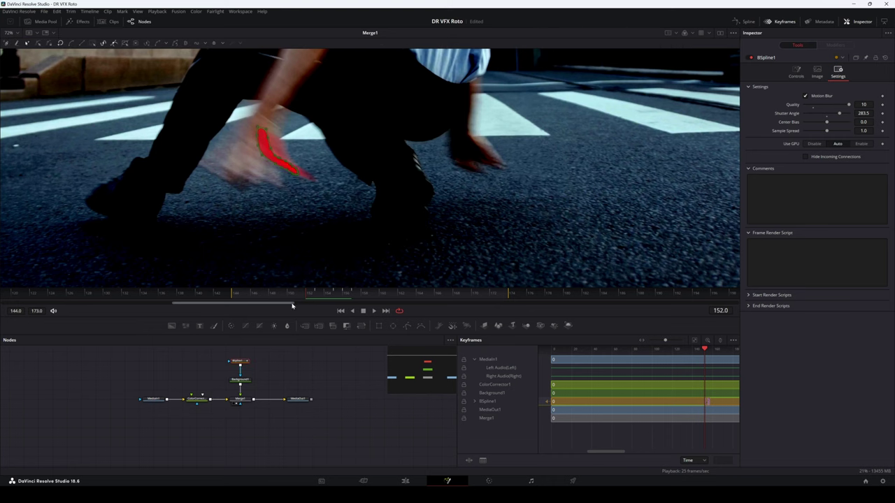
{"action": "left_click", "coordinate": [320, 293]}
{"action": "left_click_drag", "start_coordinate": [320, 293], "coordinate": [308, 294]}
{"action": "scroll", "coordinate": [285, 158], "scroll_direction": "up", "scroll_amount": 3}
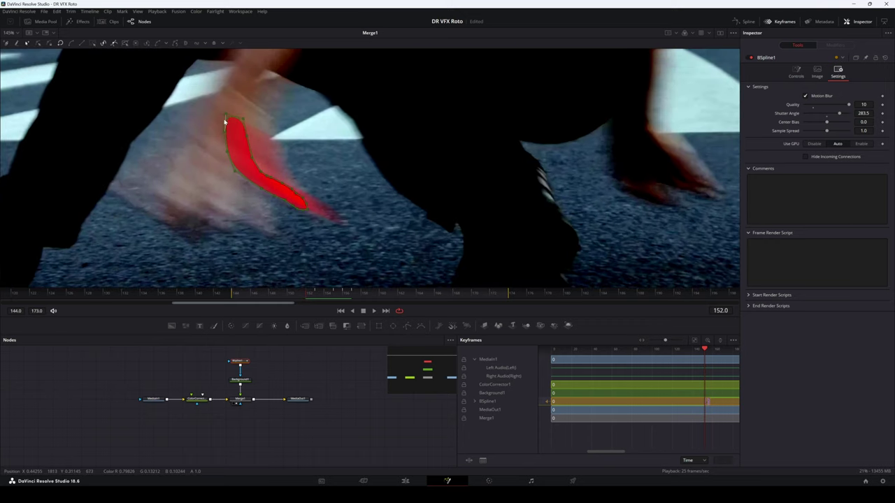
{"action": "left_click", "coordinate": [316, 295]}
{"action": "left_click", "coordinate": [310, 295]}
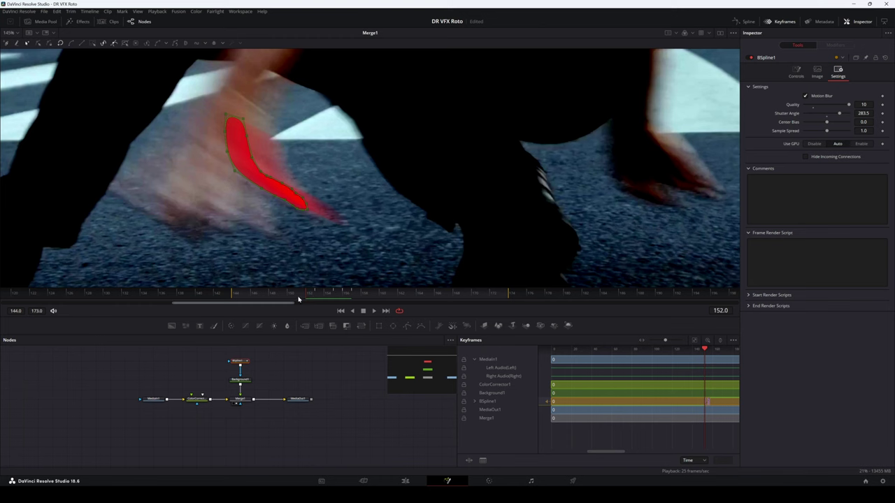
{"action": "left_click_drag", "start_coordinate": [306, 297], "coordinate": [346, 296]}
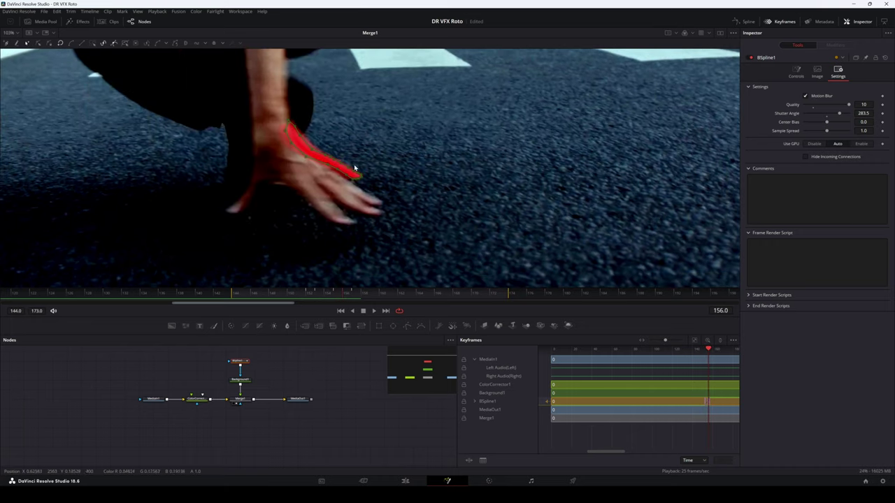
- Compare frames 153 to 157 in close-up to check the overlay's edges and motion blur against the finger
{"action": "scroll", "coordinate": [311, 207], "scroll_direction": "up", "scroll_amount": 4}
{"action": "left_click_drag", "start_coordinate": [304, 209], "coordinate": [316, 257]}
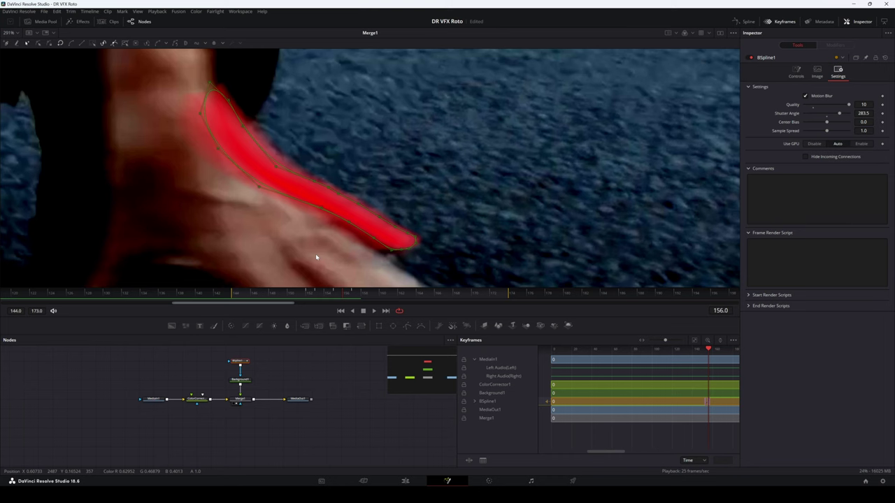
{"action": "scroll", "coordinate": [380, 144], "scroll_direction": "down", "scroll_amount": 2}
{"action": "scroll", "coordinate": [383, 133], "scroll_direction": "down", "scroll_amount": 2}
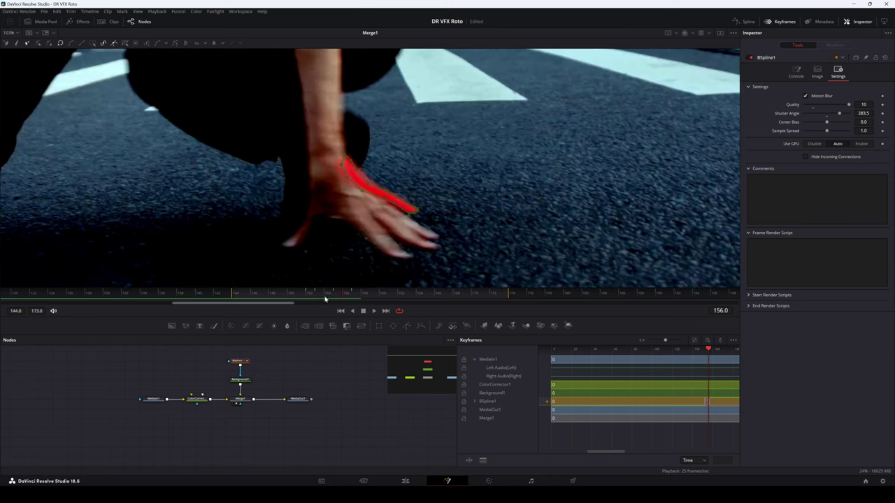
{"action": "left_click_drag", "start_coordinate": [325, 299], "coordinate": [353, 298]}
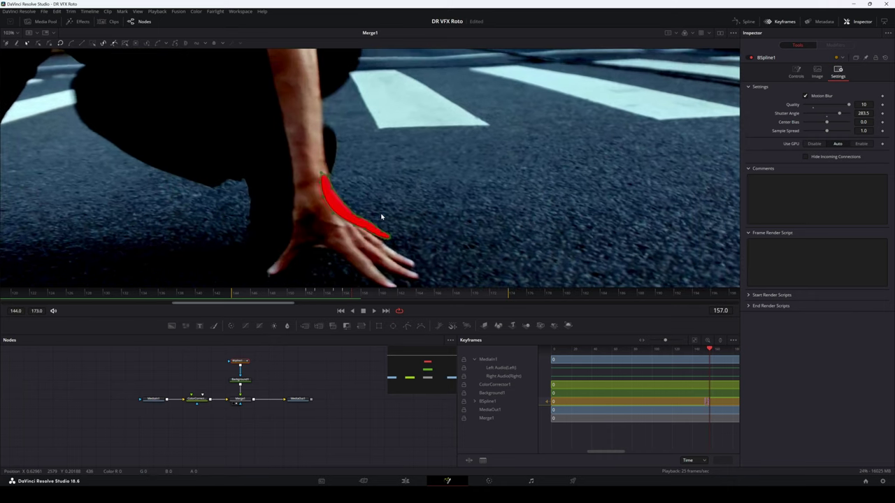
{"action": "scroll", "coordinate": [374, 223], "scroll_direction": "up", "scroll_amount": 5}
{"action": "left_click", "coordinate": [333, 298]}
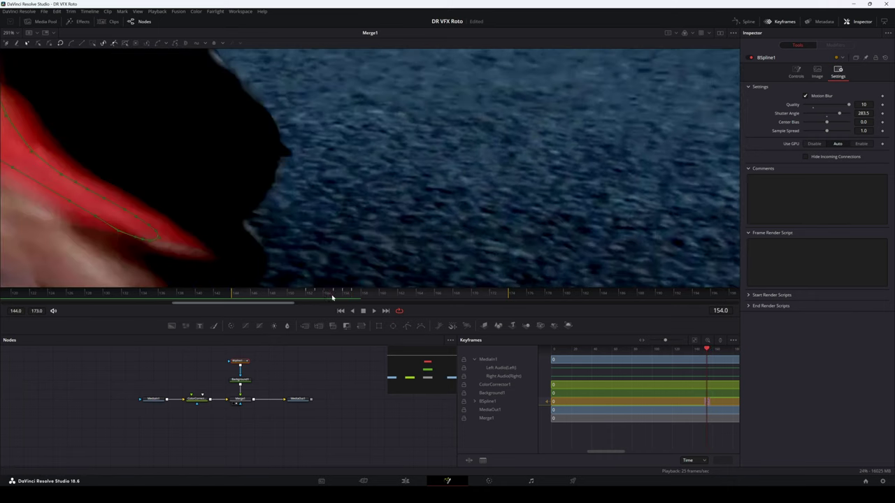
{"action": "left_click_drag", "start_coordinate": [332, 298], "coordinate": [317, 297]}
{"action": "scroll", "coordinate": [206, 175], "scroll_direction": "down", "scroll_amount": 2}
{"action": "left_click_drag", "start_coordinate": [205, 176], "coordinate": [479, 204]}
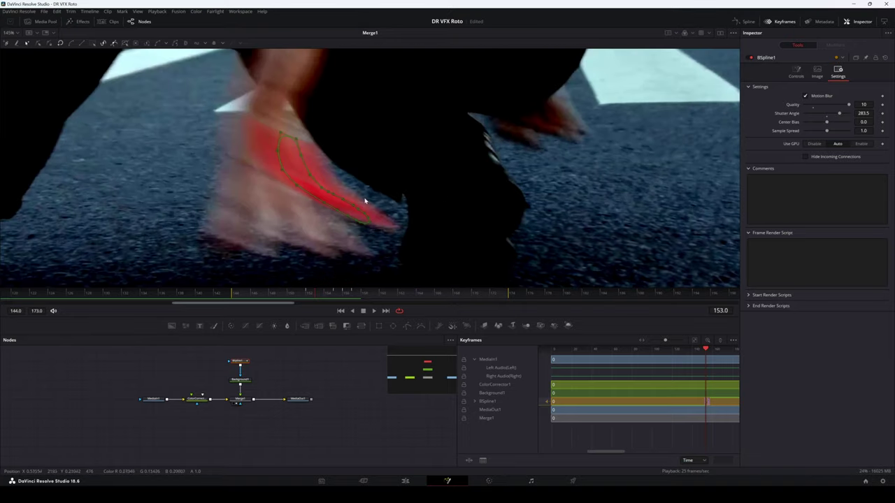
{"action": "left_click_drag", "start_coordinate": [317, 292], "coordinate": [343, 279]}
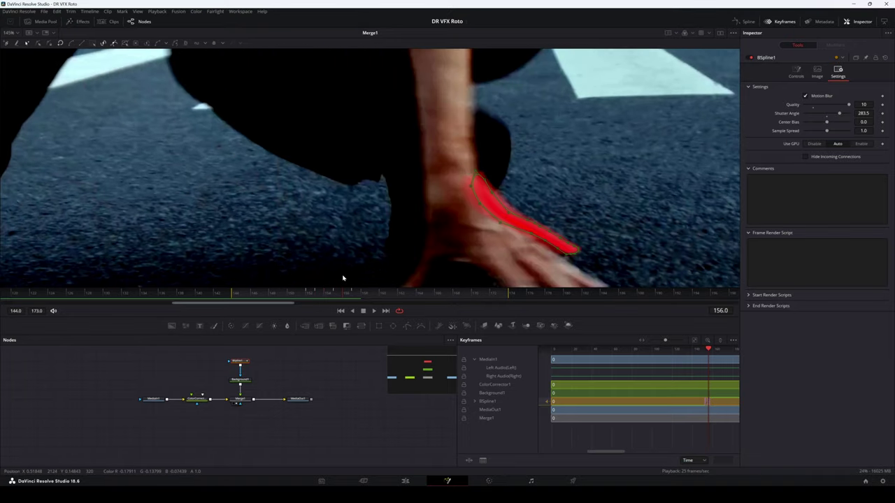
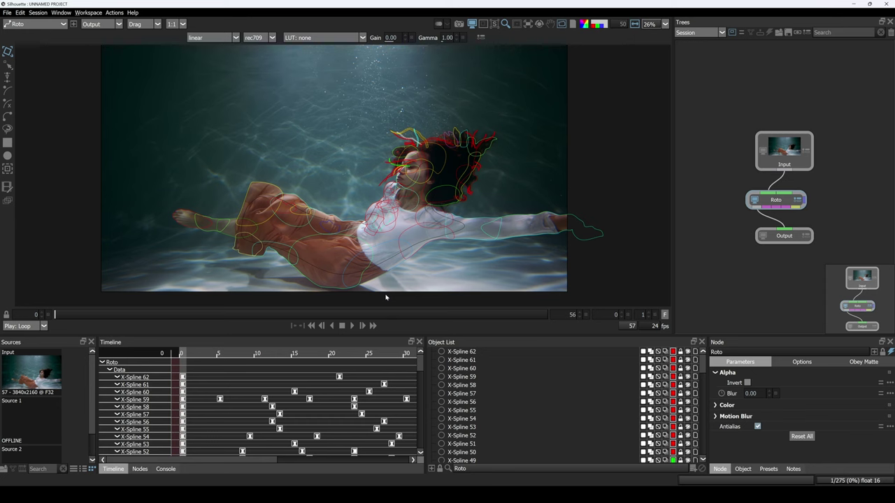
- Examine the splines around the woman's hair at frame 0 and scrub through the shot to check how they follow her
{"action": "left_click_drag", "start_coordinate": [429, 236], "coordinate": [416, 275]}
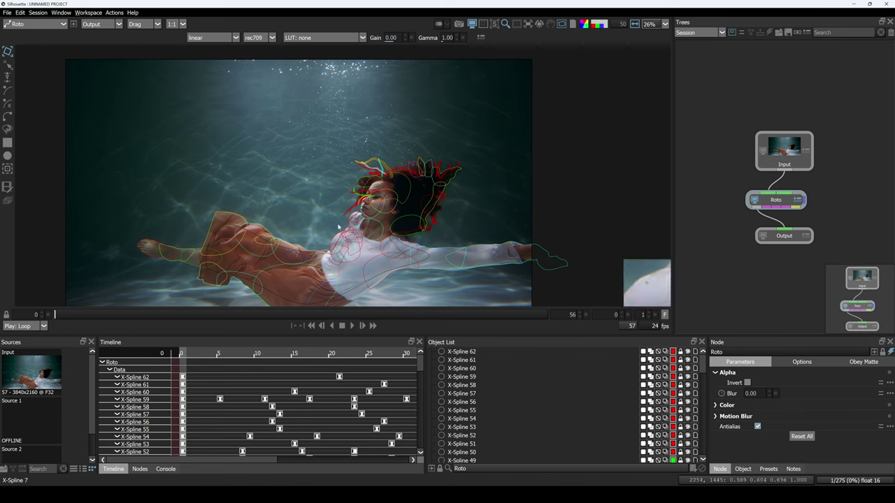
{"action": "mouse_move", "coordinate": [384, 226]}
{"action": "left_mouse_down"}
{"action": "mouse_move", "coordinate": [379, 235]}
{"action": "mouse_move", "coordinate": [372, 224]}
{"action": "left_mouse_up"}
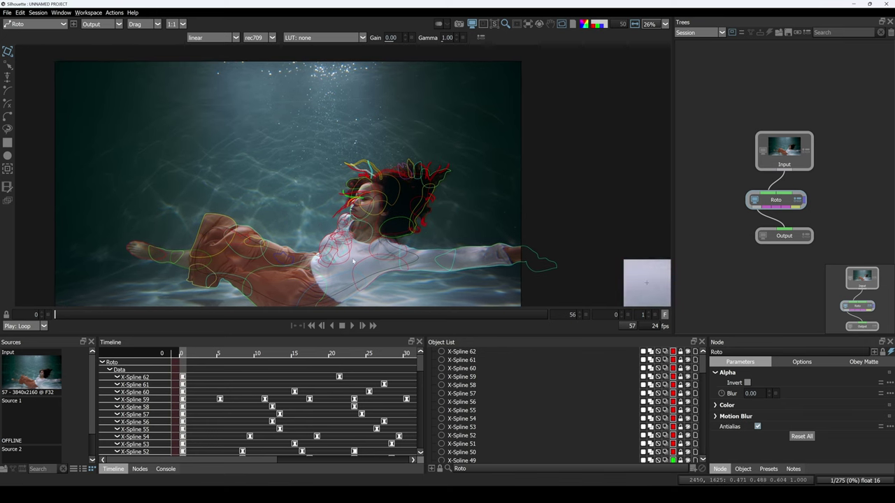
{"action": "scroll", "coordinate": [417, 224], "scroll_direction": "up", "scroll_amount": 4}
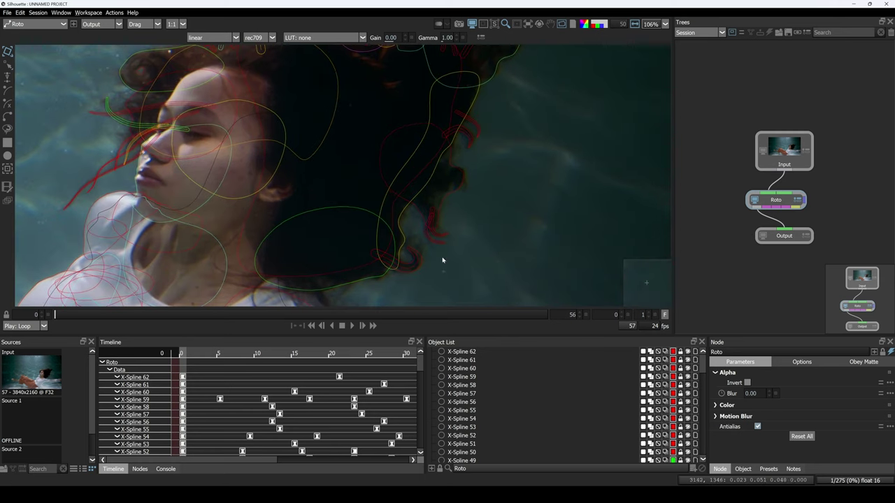
{"action": "left_click_drag", "start_coordinate": [468, 231], "coordinate": [400, 242]}
{"action": "scroll", "coordinate": [368, 249], "scroll_direction": "down", "scroll_amount": 1}
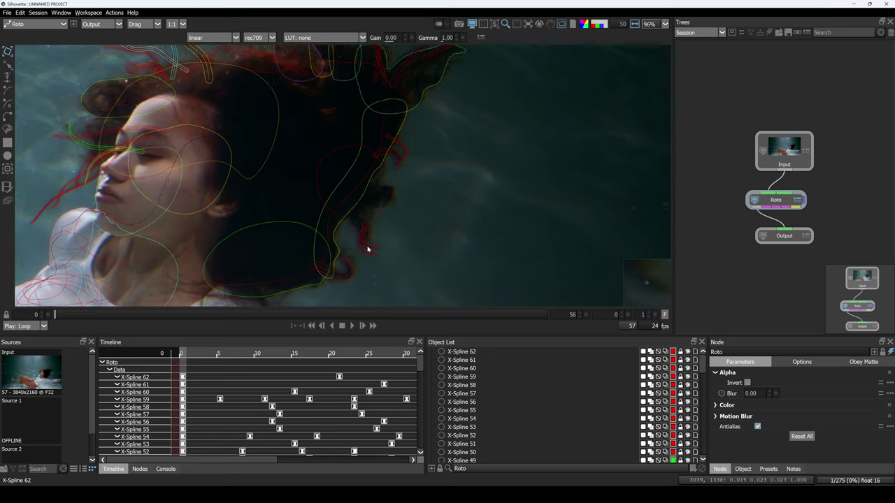
{"action": "scroll", "coordinate": [367, 248], "scroll_direction": "down", "scroll_amount": 2}
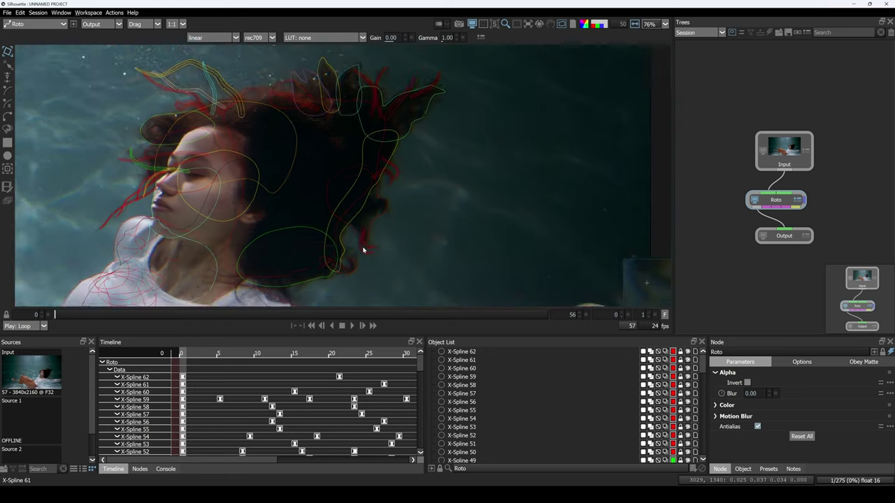
{"action": "scroll", "coordinate": [363, 250], "scroll_direction": "down", "scroll_amount": 1}
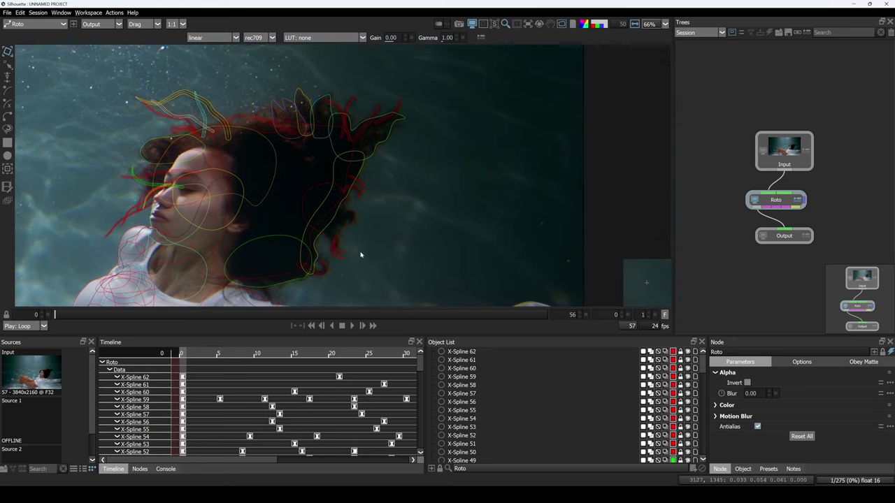
{"action": "scroll", "coordinate": [332, 168], "scroll_direction": "up", "scroll_amount": 7}
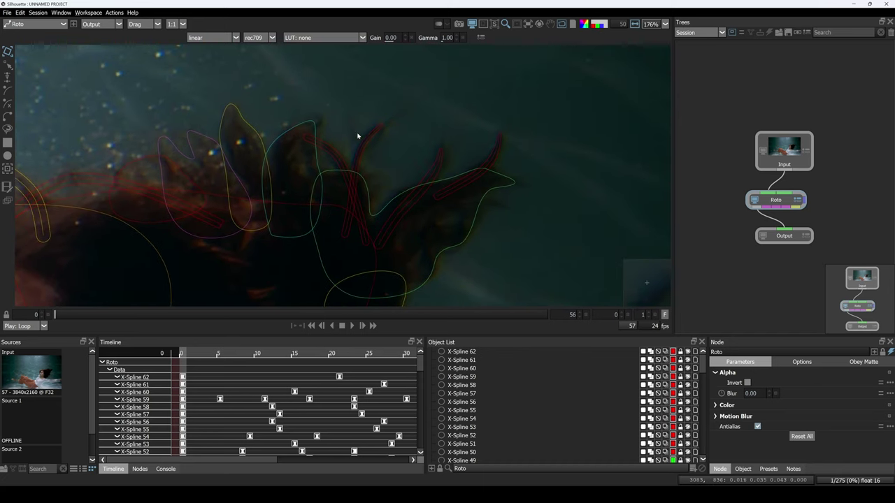
{"action": "scroll", "coordinate": [354, 207], "scroll_direction": "down", "scroll_amount": 12}
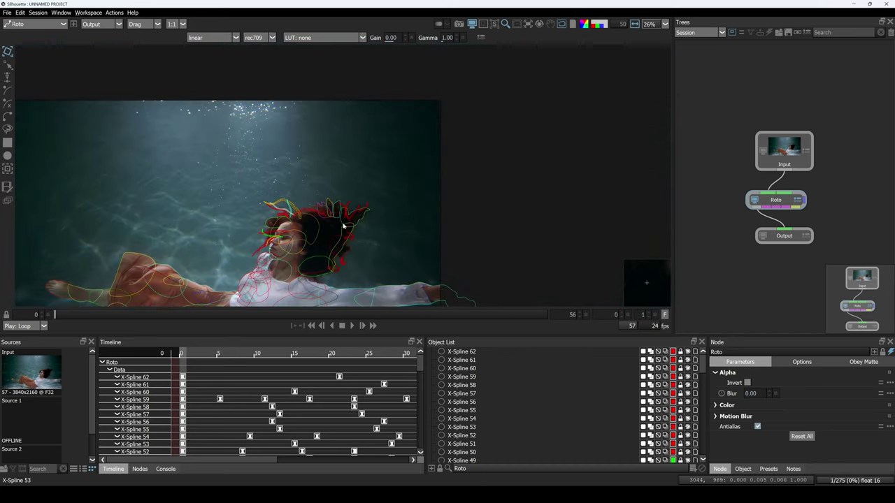
{"action": "mouse_move", "coordinate": [57, 315]}
{"action": "left_mouse_down"}
{"action": "mouse_move", "coordinate": [244, 316]}
{"action": "mouse_move", "coordinate": [278, 324]}
{"action": "left_mouse_up"}
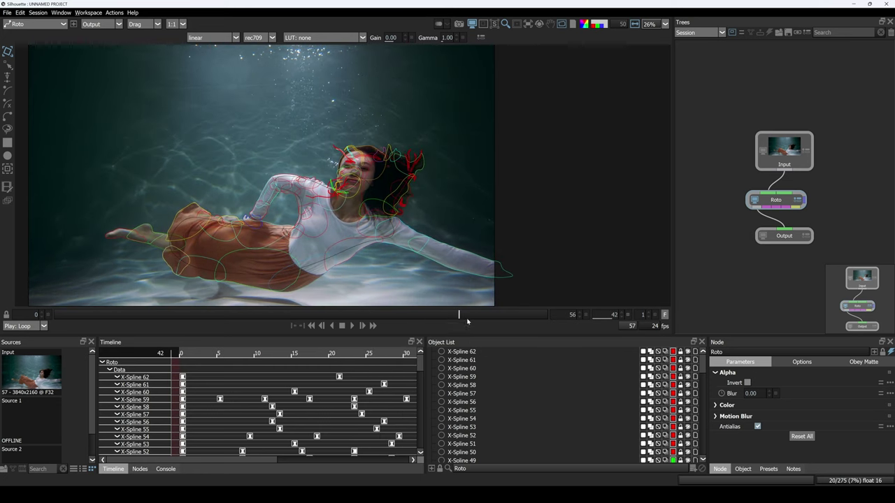
{"action": "left_click_drag", "start_coordinate": [505, 319], "coordinate": [548, 319]}
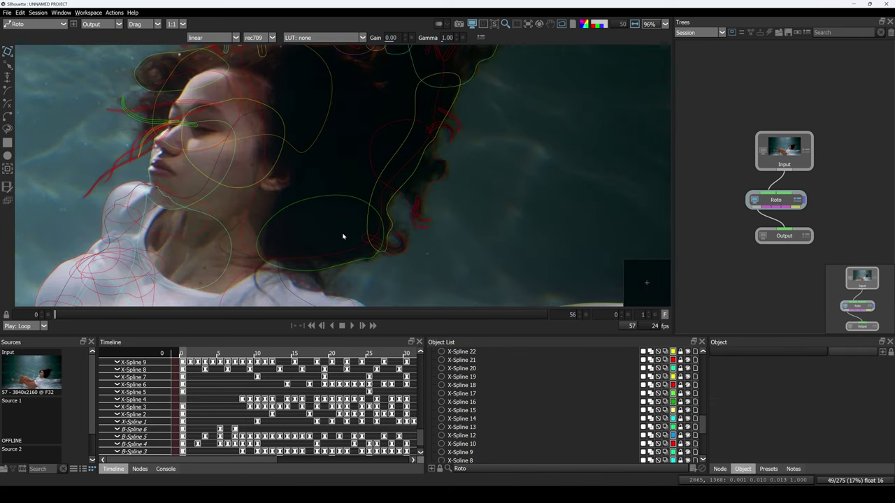
- Inspect the overlapping splines along the hair's edge, the loose hair tips and the face in close-up at frame 0
{"action": "scroll", "coordinate": [342, 236], "scroll_direction": "up", "scroll_amount": 4}
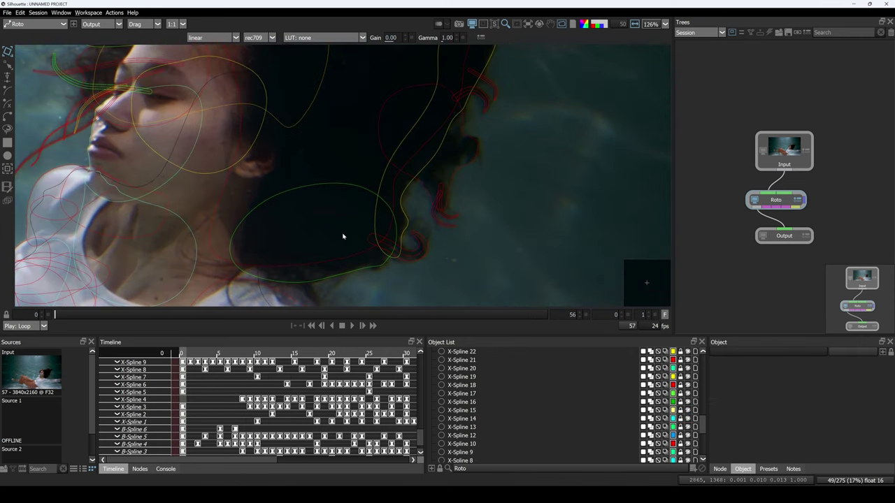
{"action": "left_click_drag", "start_coordinate": [340, 242], "coordinate": [296, 273]}
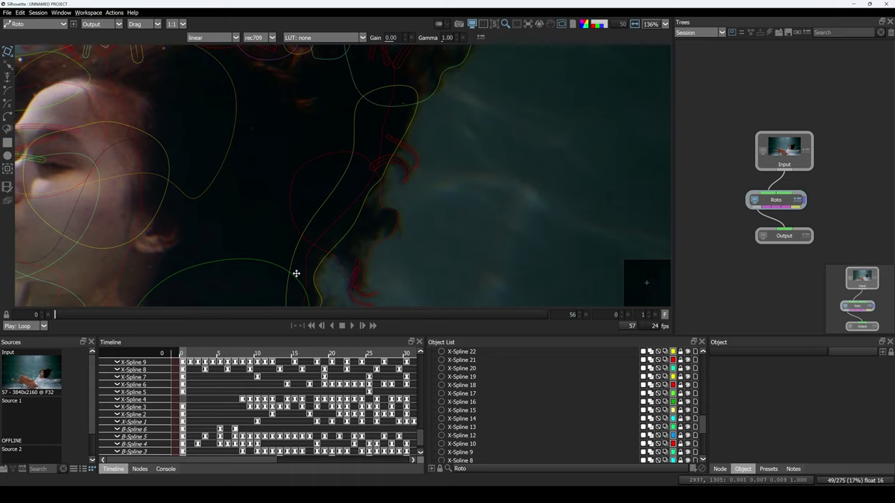
{"action": "left_click_drag", "start_coordinate": [395, 137], "coordinate": [319, 256]}
{"action": "left_click_drag", "start_coordinate": [343, 206], "coordinate": [349, 261]}
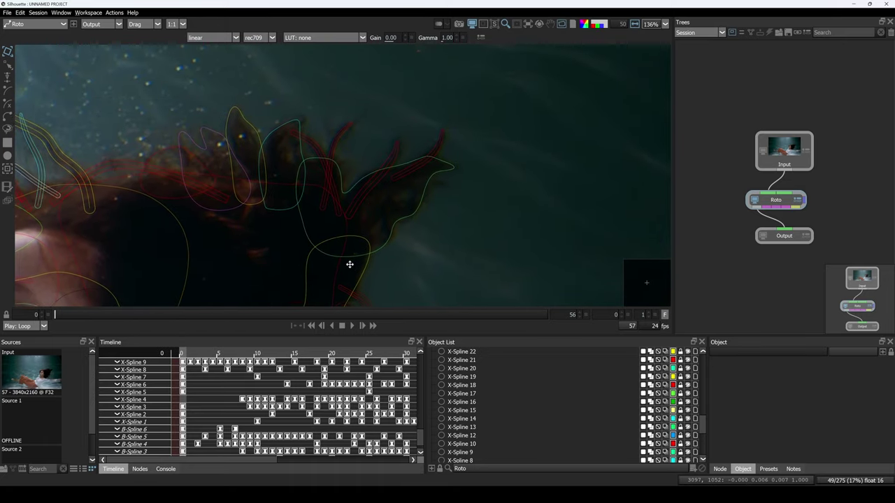
{"action": "left_click_drag", "start_coordinate": [283, 217], "coordinate": [374, 206]}
{"action": "left_click_drag", "start_coordinate": [244, 230], "coordinate": [304, 191]}
{"action": "scroll", "coordinate": [276, 204], "scroll_direction": "down", "scroll_amount": 1}
{"action": "left_click_drag", "start_coordinate": [257, 265], "coordinate": [272, 214]}
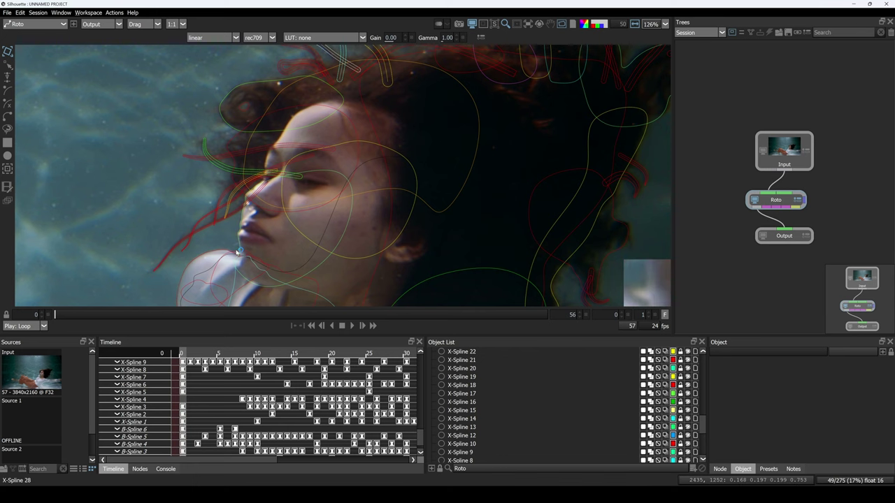
{"action": "scroll", "coordinate": [242, 237], "scroll_direction": "up", "scroll_amount": 2}
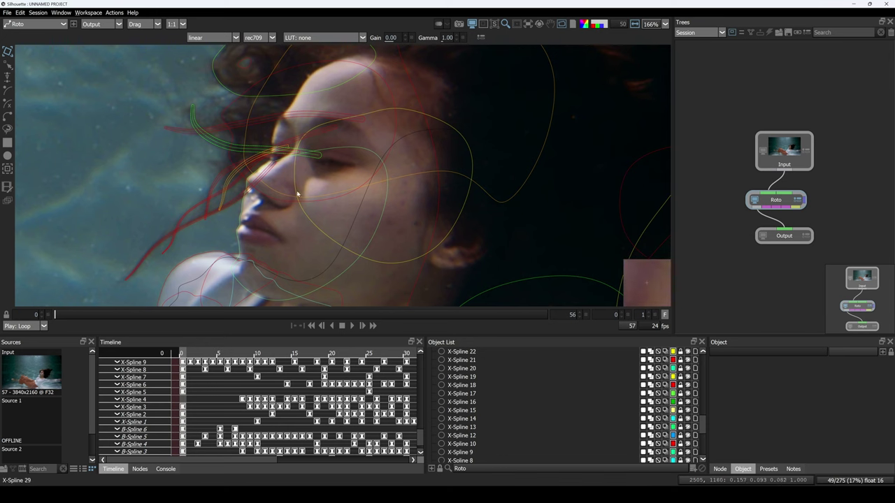
- Examine how the skirt, leg and torso are broken into separate overlapping splines at frame 0
{"action": "scroll", "coordinate": [254, 176], "scroll_direction": "down", "scroll_amount": 10}
{"action": "left_click_drag", "start_coordinate": [290, 223], "coordinate": [314, 205]}
{"action": "scroll", "coordinate": [242, 221], "scroll_direction": "up", "scroll_amount": 5}
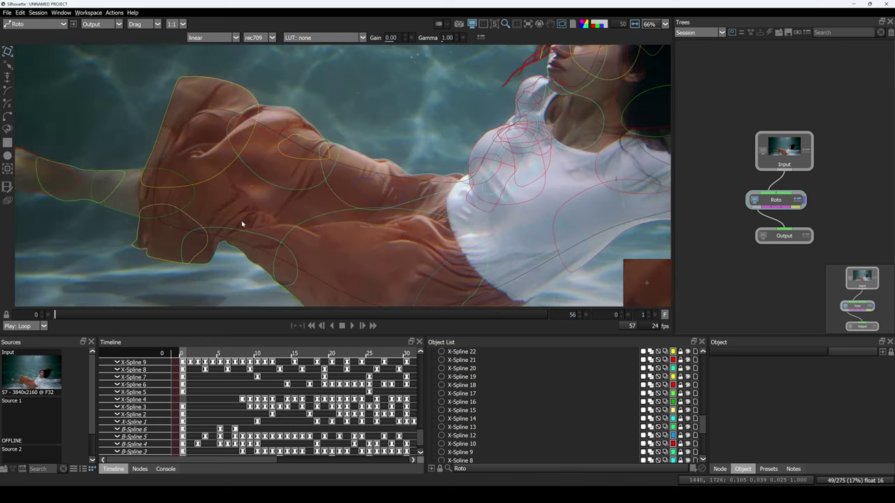
{"action": "scroll", "coordinate": [236, 224], "scroll_direction": "down", "scroll_amount": 4}
{"action": "left_click_drag", "start_coordinate": [235, 226], "coordinate": [263, 264]}
{"action": "scroll", "coordinate": [251, 269], "scroll_direction": "up", "scroll_amount": 1}
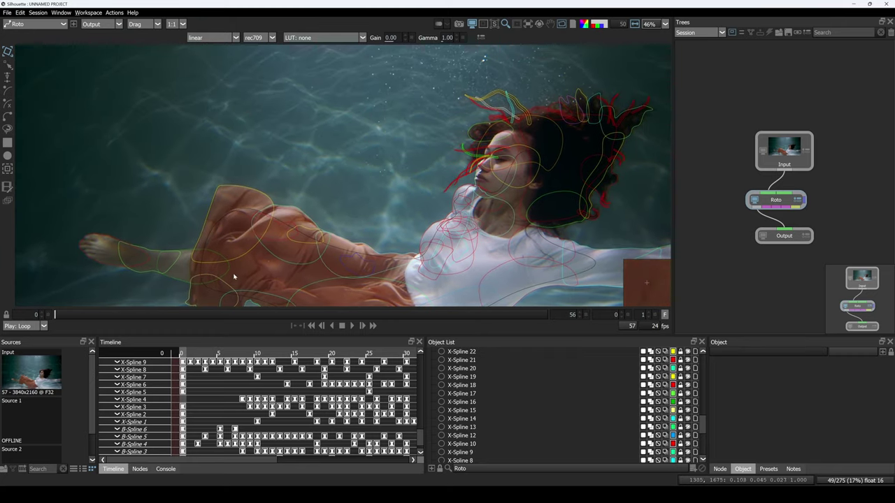
{"action": "scroll", "coordinate": [231, 255], "scroll_direction": "up", "scroll_amount": 3}
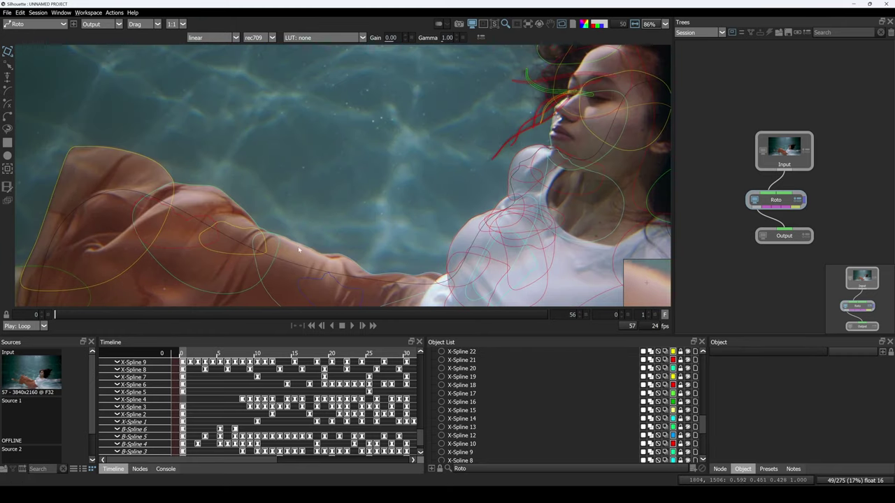
{"action": "left_click_drag", "start_coordinate": [299, 250], "coordinate": [293, 229]}
{"action": "left_click_drag", "start_coordinate": [223, 234], "coordinate": [266, 168]}
{"action": "scroll", "coordinate": [342, 189], "scroll_direction": "down", "scroll_amount": 2}
{"action": "left_click_drag", "start_coordinate": [304, 190], "coordinate": [275, 190]}
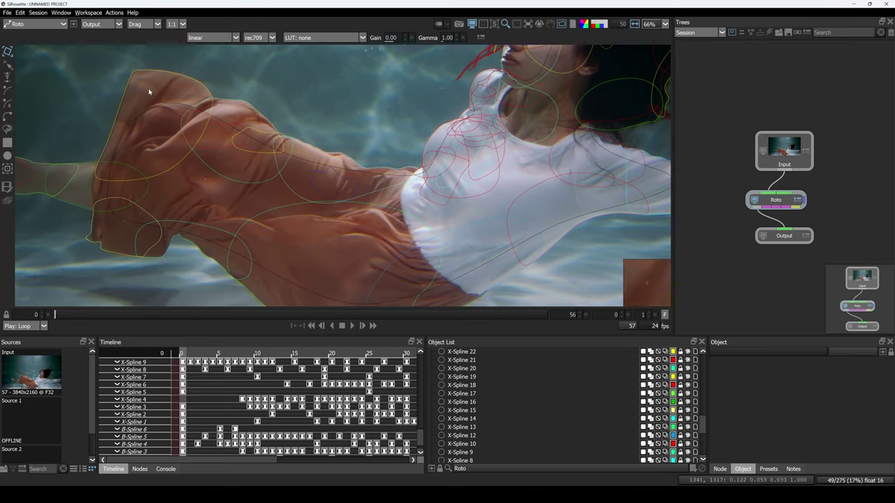
{"action": "scroll", "coordinate": [289, 224], "scroll_direction": "down", "scroll_amount": 2}
{"action": "scroll", "coordinate": [270, 219], "scroll_direction": "up", "scroll_amount": 1}
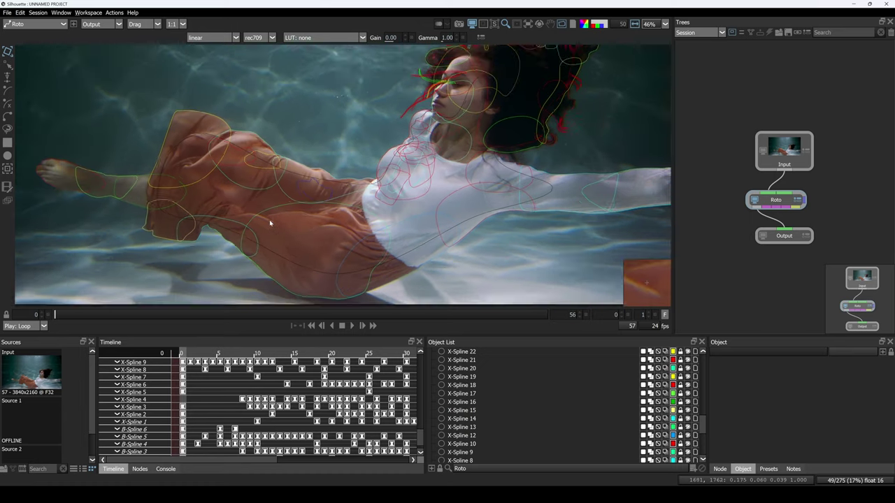
{"action": "scroll", "coordinate": [286, 223], "scroll_direction": "down", "scroll_amount": 2}
- Scrub to frame 36 and examine the splines around the skirt, the hidden hand and the bent arm
{"action": "left_click", "coordinate": [234, 315]}
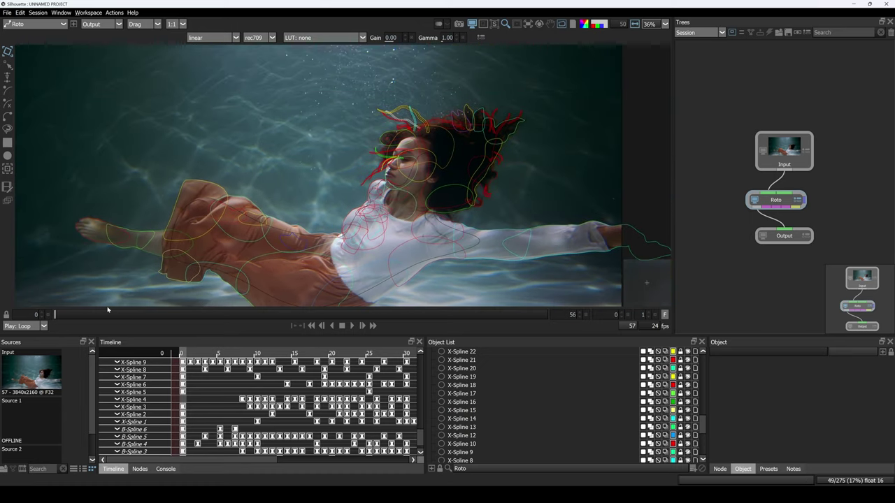
{"action": "left_click_drag", "start_coordinate": [234, 315], "coordinate": [354, 319]}
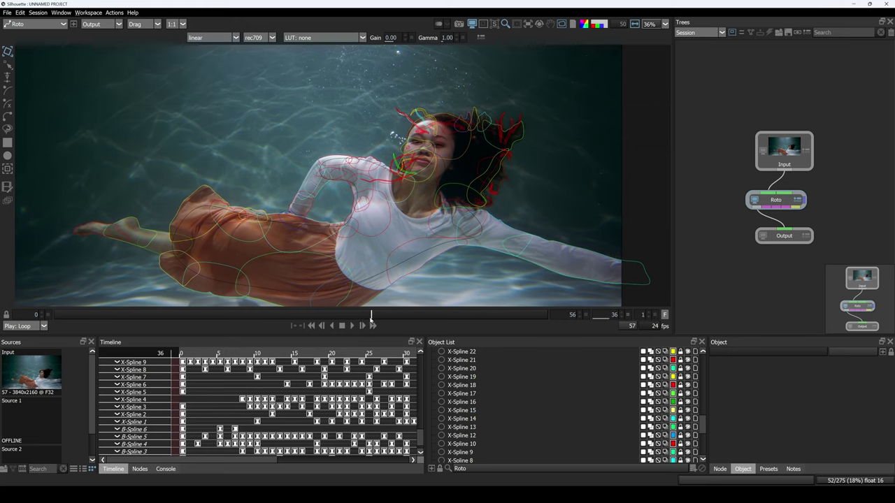
{"action": "scroll", "coordinate": [244, 216], "scroll_direction": "up", "scroll_amount": 5}
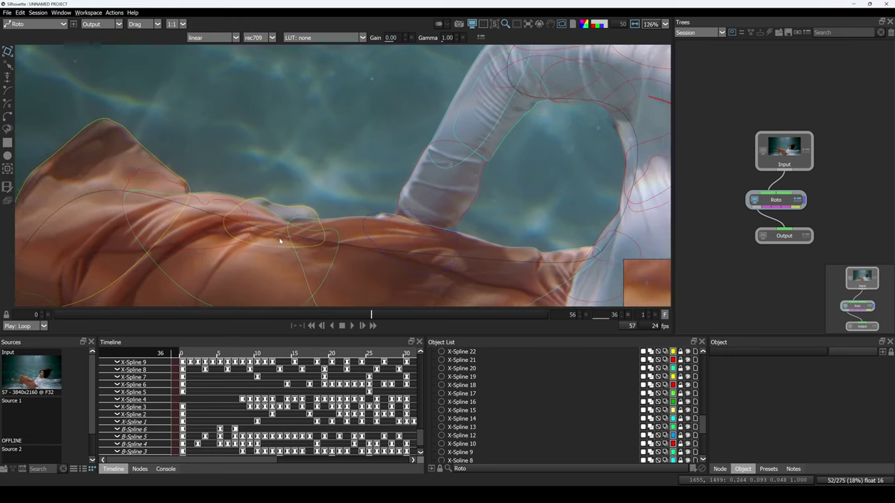
{"action": "scroll", "coordinate": [279, 241], "scroll_direction": "up", "scroll_amount": 1}
{"action": "mouse_move", "coordinate": [380, 316]}
{"action": "left_mouse_down"}
{"action": "mouse_move", "coordinate": [413, 316]}
{"action": "mouse_move", "coordinate": [301, 314]}
{"action": "mouse_move", "coordinate": [416, 316]}
{"action": "mouse_move", "coordinate": [274, 314]}
{"action": "mouse_move", "coordinate": [335, 326]}
{"action": "mouse_move", "coordinate": [381, 320]}
{"action": "mouse_move", "coordinate": [250, 314]}
{"action": "mouse_move", "coordinate": [444, 319]}
{"action": "mouse_move", "coordinate": [268, 318]}
{"action": "mouse_move", "coordinate": [372, 315]}
{"action": "left_mouse_up"}
{"action": "scroll", "coordinate": [298, 205], "scroll_direction": "down", "scroll_amount": 5}
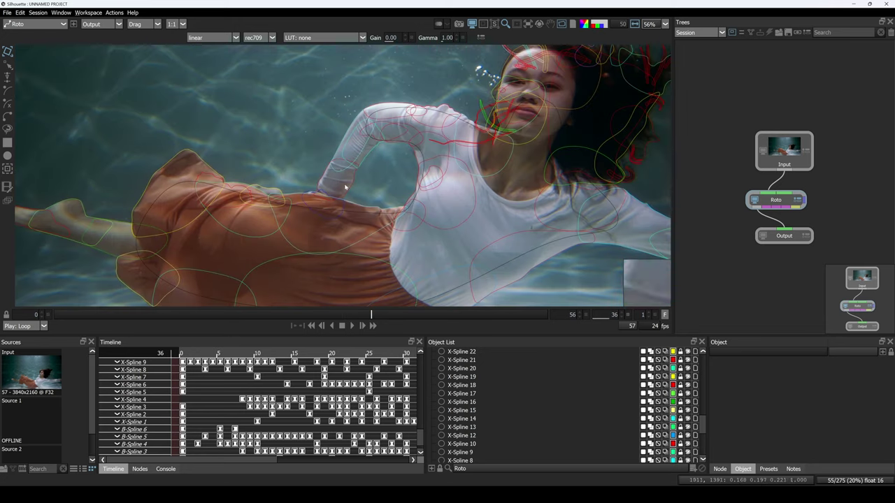
- Compare the hair-strand splines in close-up between frames 36, 16 and 26
{"action": "scroll", "coordinate": [402, 203], "scroll_direction": "up", "scroll_amount": 5}
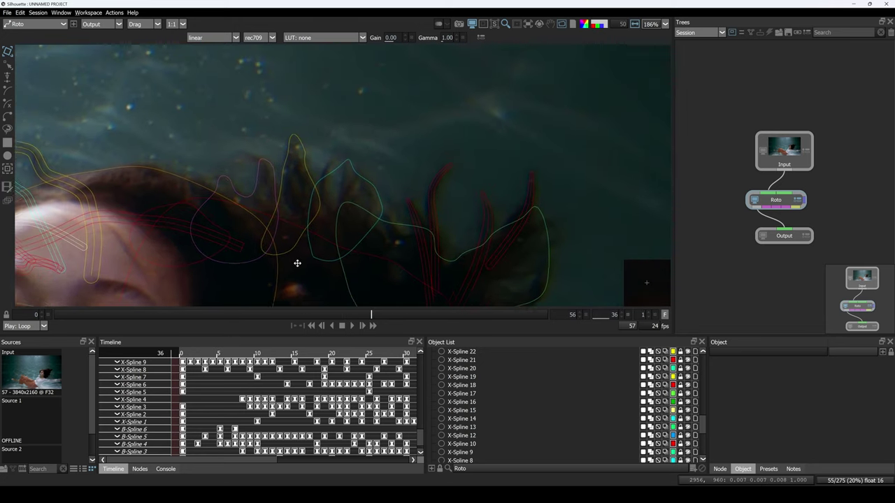
{"action": "scroll", "coordinate": [290, 257], "scroll_direction": "up", "scroll_amount": 2}
{"action": "left_click_drag", "start_coordinate": [372, 315], "coordinate": [194, 314]}
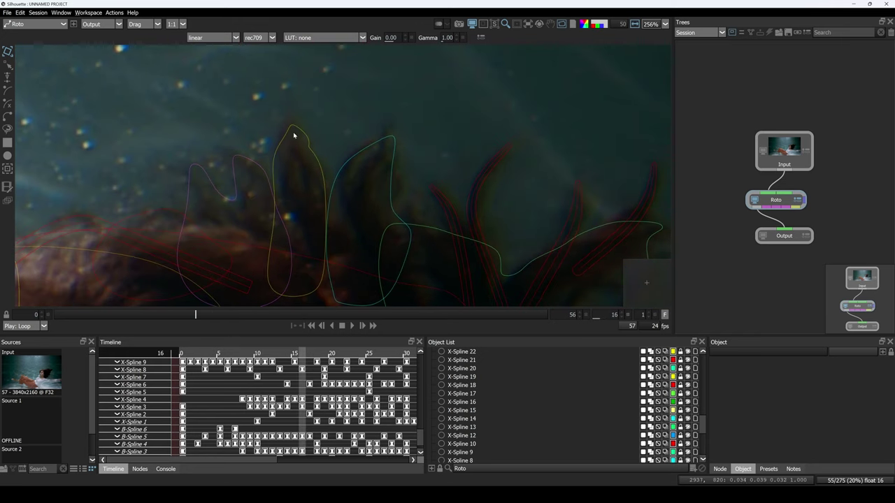
{"action": "left_click_drag", "start_coordinate": [195, 317], "coordinate": [284, 313]}
{"action": "left_click_drag", "start_coordinate": [507, 207], "coordinate": [307, 164]}
{"action": "scroll", "coordinate": [302, 140], "scroll_direction": "up", "scroll_amount": 1}
{"action": "left_click_drag", "start_coordinate": [247, 189], "coordinate": [332, 164]}
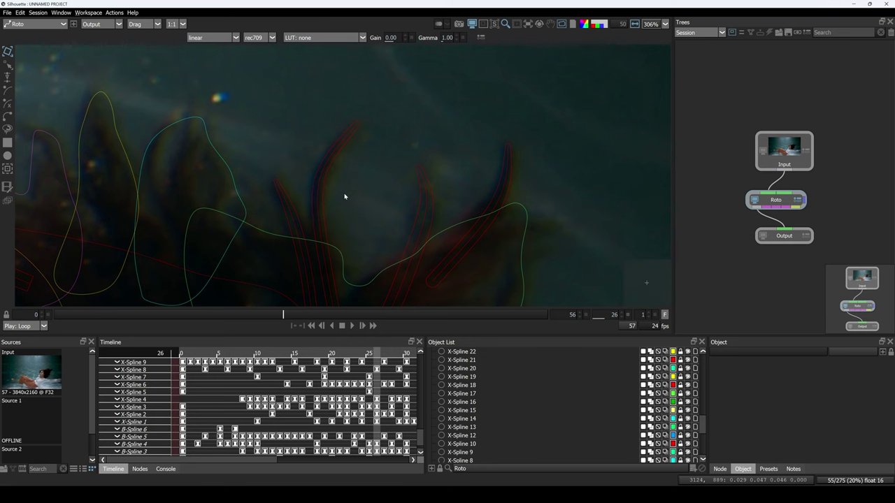
{"action": "scroll", "coordinate": [344, 196], "scroll_direction": "down", "scroll_amount": 3}
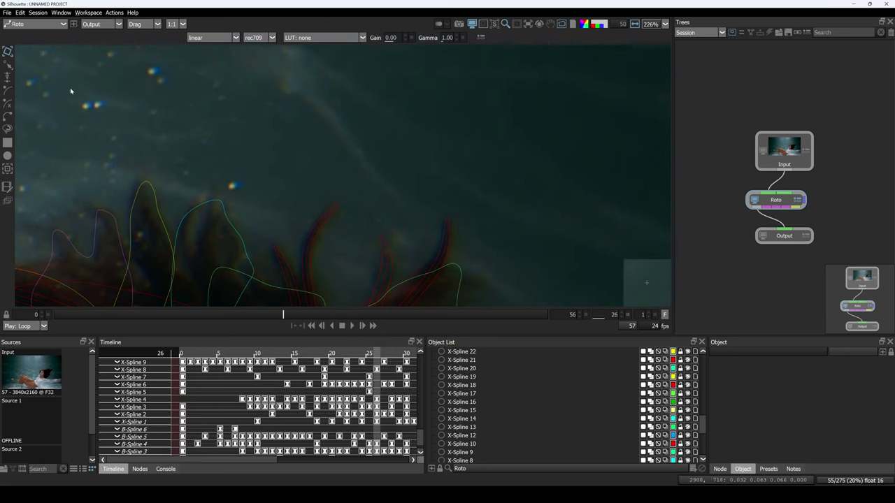
- Draw an open three-point B-Spline in the empty water above the hair at frame 26, with stroke width 20 and round caps
{"action": "left_click", "coordinate": [8, 90]}
{"action": "left_click_drag", "start_coordinate": [222, 55], "coordinate": [198, 110]}
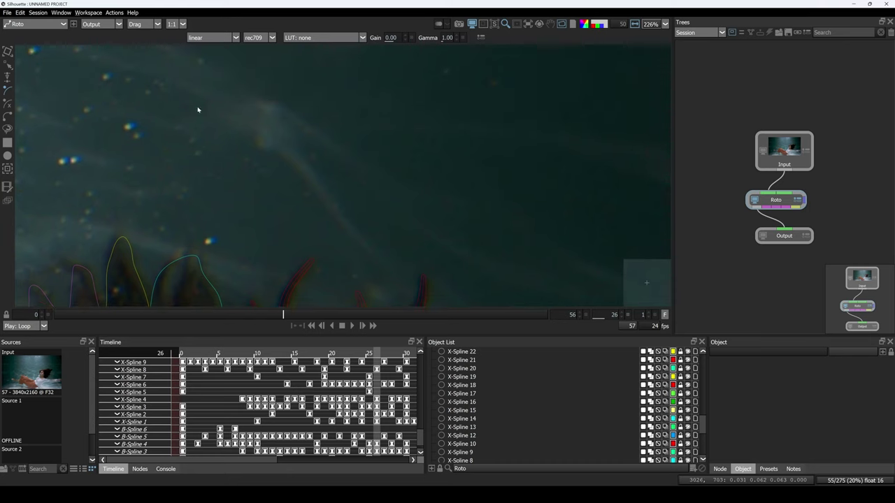
{"action": "left_click", "coordinate": [180, 83]}
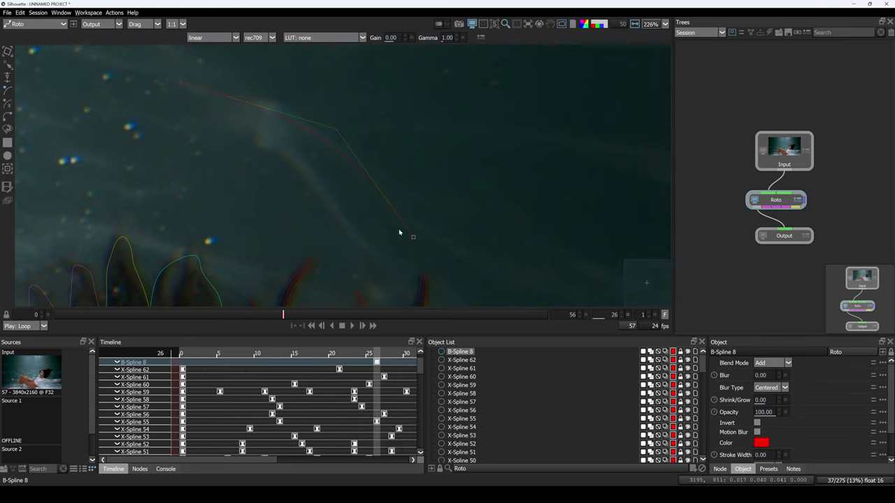
{"action": "scroll", "coordinate": [753, 421], "scroll_direction": "down", "scroll_amount": 2}
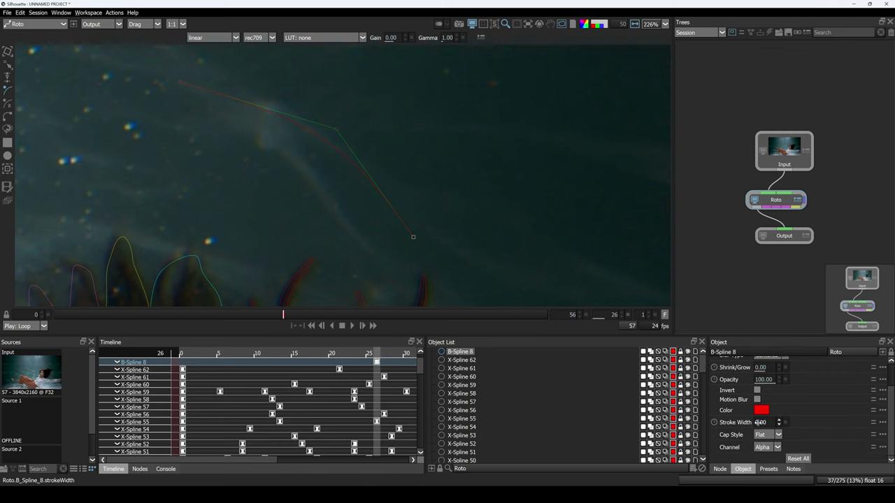
{"action": "left_click_drag", "start_coordinate": [760, 423], "coordinate": [767, 422]}
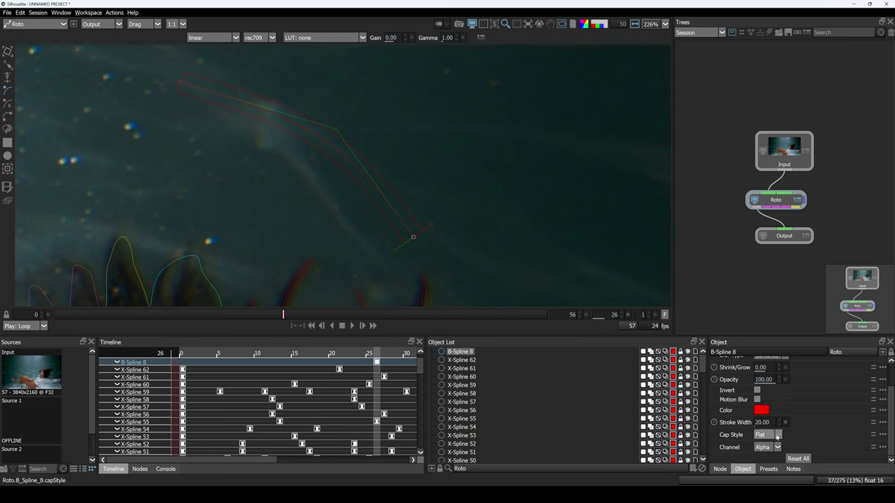
{"action": "left_click", "coordinate": [777, 436]}
{"action": "left_click", "coordinate": [764, 451]}
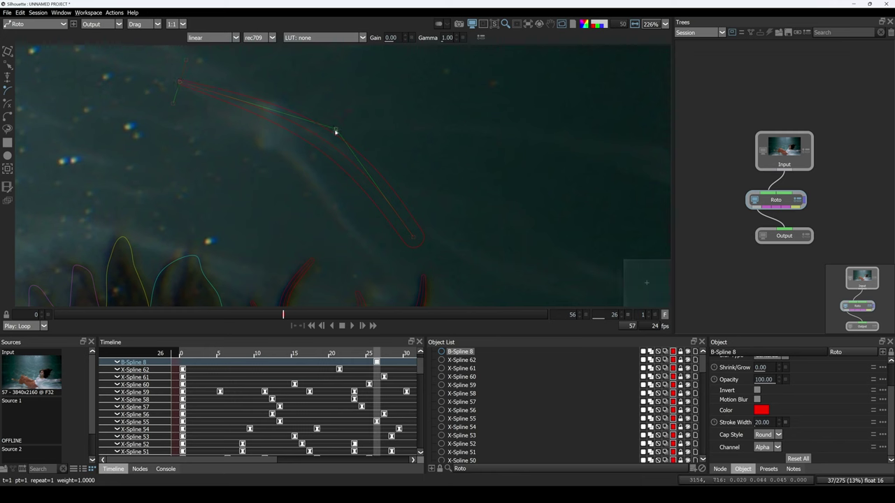
- Reposition the open stroke's middle control point several times to try different bends
{"action": "left_click_drag", "start_coordinate": [336, 131], "coordinate": [305, 153]}
{"action": "left_click_drag", "start_coordinate": [275, 201], "coordinate": [261, 222]}
{"action": "left_click_drag", "start_coordinate": [275, 179], "coordinate": [339, 108]}
{"action": "left_click_drag", "start_coordinate": [304, 153], "coordinate": [339, 93]}
{"action": "left_click_drag", "start_coordinate": [199, 223], "coordinate": [127, 207]}
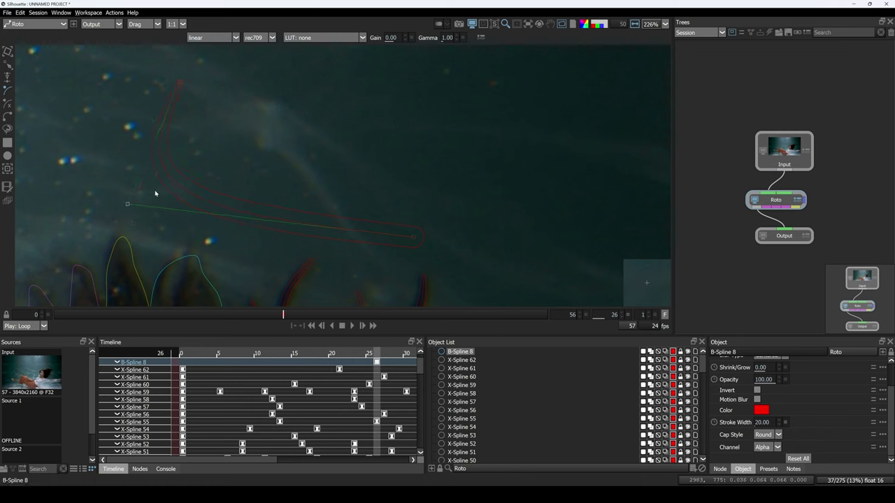
{"action": "mouse_move", "coordinate": [128, 207]}
{"action": "left_mouse_down"}
{"action": "mouse_move", "coordinate": [201, 219]}
{"action": "mouse_move", "coordinate": [202, 238]}
{"action": "mouse_move", "coordinate": [199, 229]}
{"action": "mouse_move", "coordinate": [317, 94]}
{"action": "mouse_move", "coordinate": [205, 194]}
{"action": "left_mouse_up"}
{"action": "left_click_drag", "start_coordinate": [255, 162], "coordinate": [190, 219]}
- Use the Reshape tool to adjust the stroke's points into a shallower curve with a raised far end
{"action": "left_click", "coordinate": [9, 66]}
{"action": "left_click_drag", "start_coordinate": [211, 207], "coordinate": [194, 212]}
{"action": "mouse_move", "coordinate": [174, 135]}
{"action": "left_mouse_down"}
{"action": "mouse_move", "coordinate": [93, 170]}
{"action": "mouse_move", "coordinate": [327, 123]}
{"action": "mouse_move", "coordinate": [165, 153]}
{"action": "mouse_move", "coordinate": [197, 149]}
{"action": "mouse_move", "coordinate": [118, 98]}
{"action": "mouse_move", "coordinate": [256, 140]}
{"action": "mouse_move", "coordinate": [183, 151]}
{"action": "left_mouse_up"}
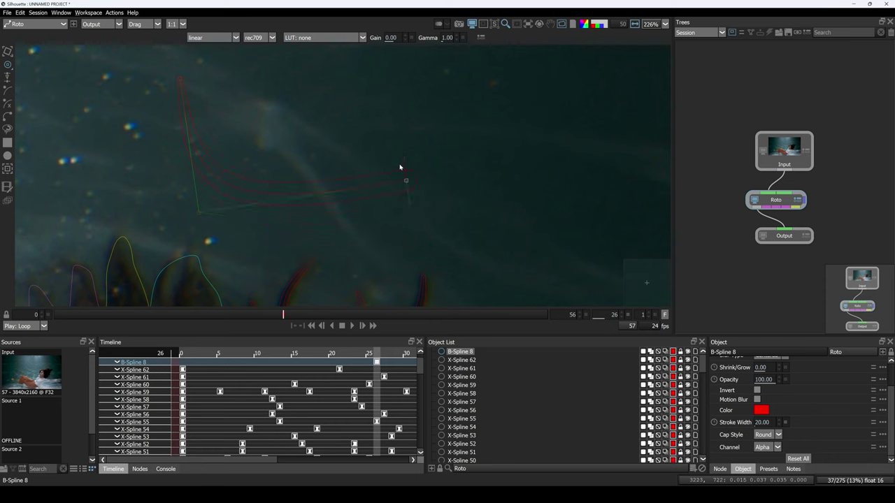
- Use the Reshape tool to flatten the open stroke's lower span and shift its bend point
{"action": "left_click_drag", "start_coordinate": [408, 156], "coordinate": [409, 159]}
{"action": "left_click_drag", "start_coordinate": [251, 205], "coordinate": [262, 200]}
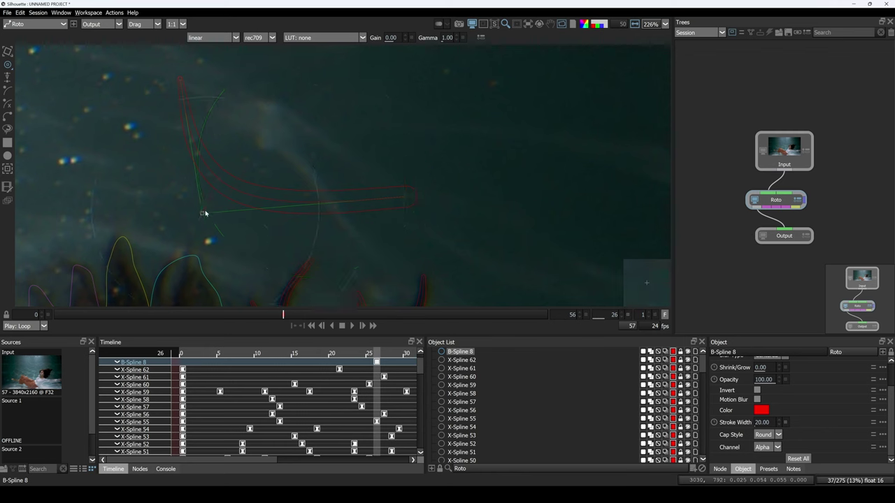
{"action": "left_click_drag", "start_coordinate": [203, 212], "coordinate": [234, 227]}
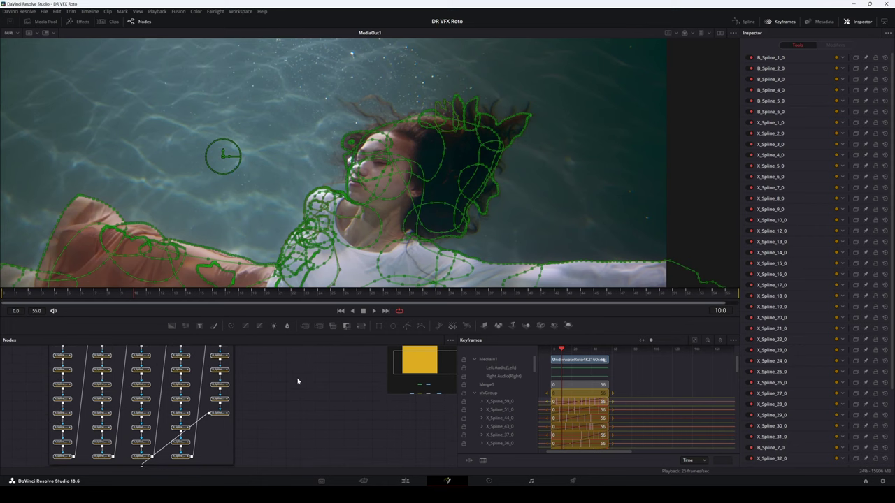
- Switch to DaVinci Resolve and examine the roto splines around the swimmer's hair and loose strands at frame 10
{"action": "scroll", "coordinate": [376, 161], "scroll_direction": "down", "scroll_amount": 2}
{"action": "left_click_drag", "start_coordinate": [411, 189], "coordinate": [376, 181]}
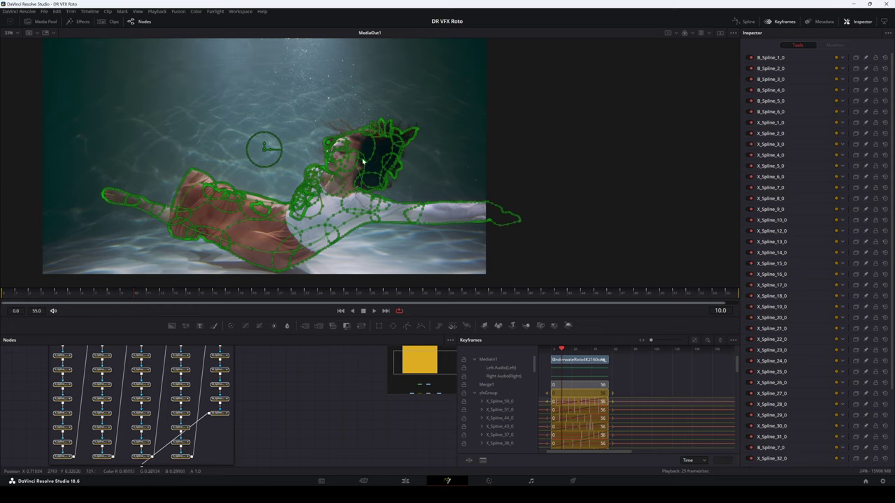
{"action": "scroll", "coordinate": [364, 162], "scroll_direction": "up", "scroll_amount": 6}
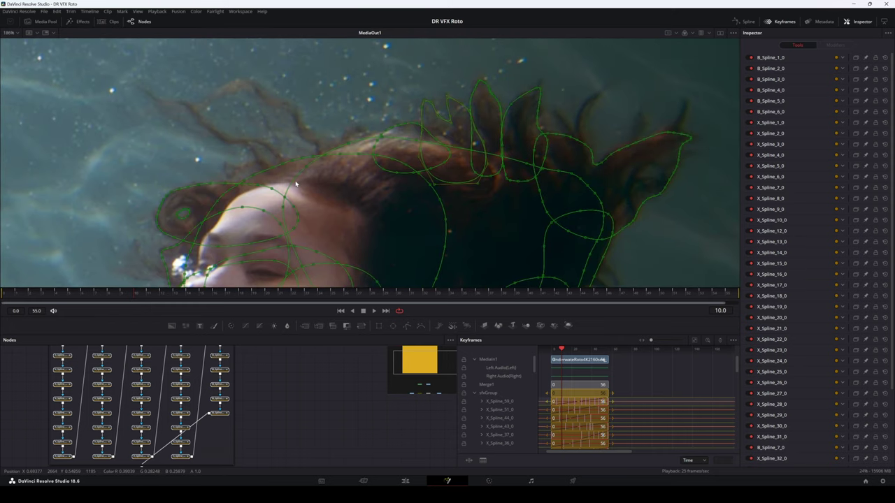
{"action": "scroll", "coordinate": [295, 184], "scroll_direction": "up", "scroll_amount": 3}
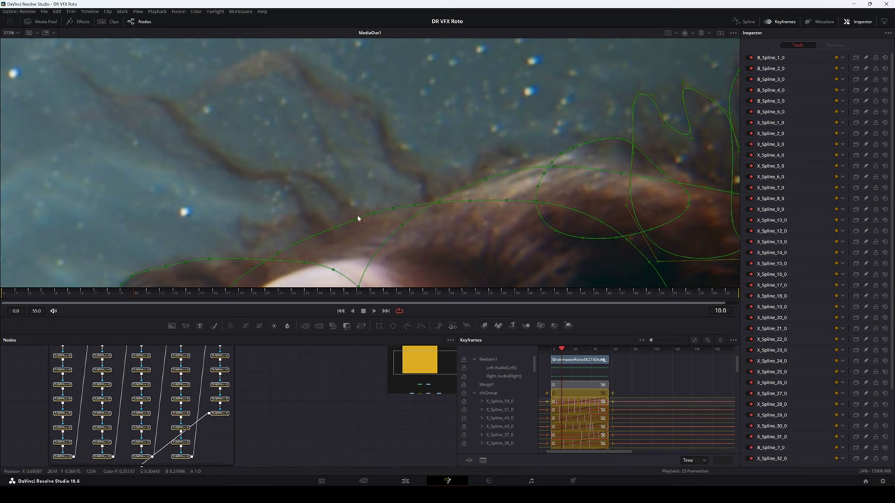
{"action": "scroll", "coordinate": [358, 219], "scroll_direction": "down", "scroll_amount": 4}
{"action": "scroll", "coordinate": [326, 195], "scroll_direction": "up", "scroll_amount": 3}
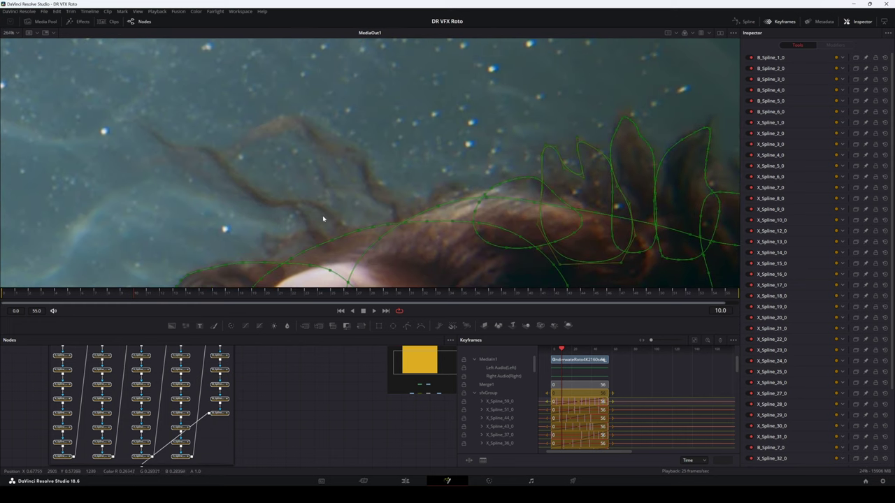
{"action": "scroll", "coordinate": [324, 208], "scroll_direction": "down", "scroll_amount": 3}
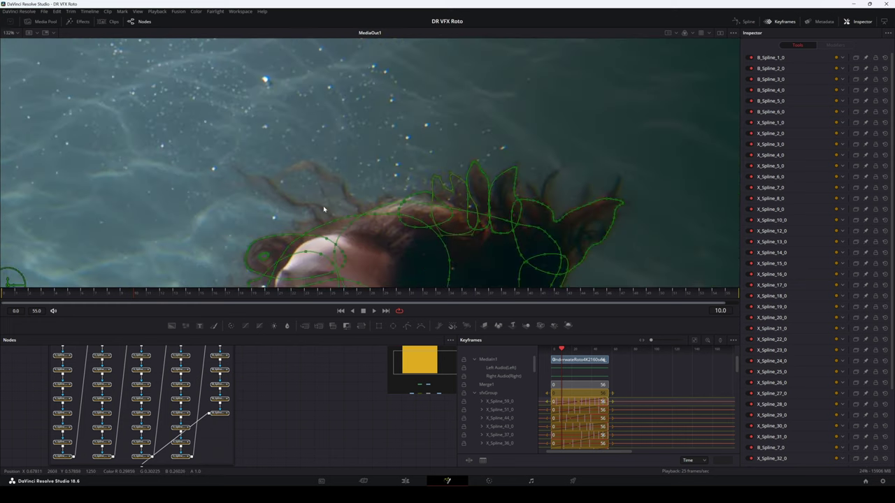
- Insert a ColorCorrector ahead of Merge1's foreground input and tint the matted swimmer red at strength 1.0
{"action": "left_click_drag", "start_coordinate": [296, 418], "coordinate": [277, 362]}
{"action": "left_click_drag", "start_coordinate": [280, 420], "coordinate": [302, 351]}
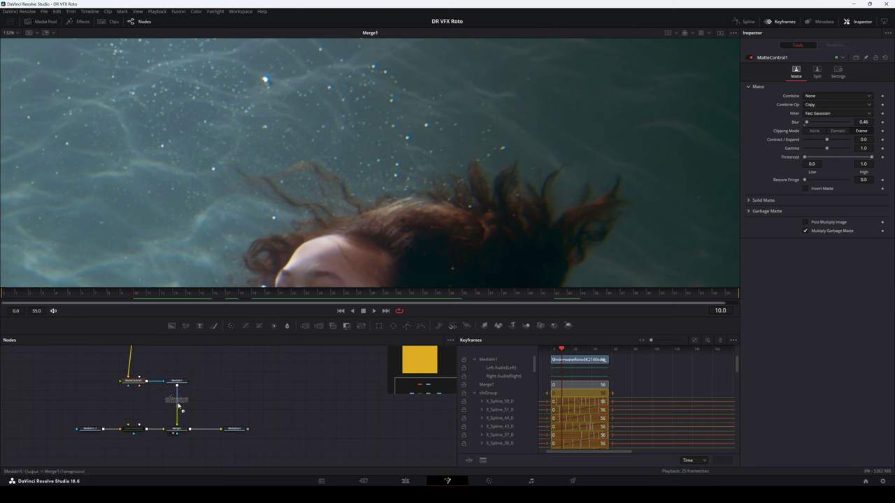
{"action": "left_click_drag", "start_coordinate": [179, 406], "coordinate": [178, 405]}
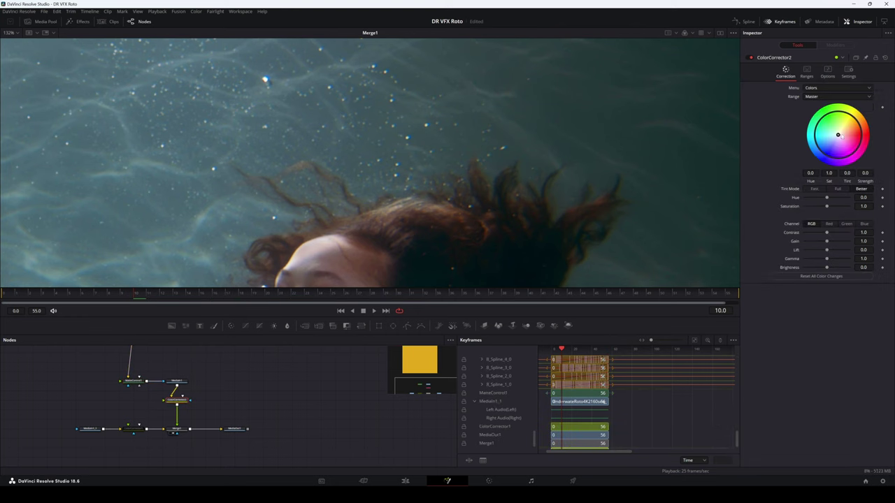
{"action": "left_click_drag", "start_coordinate": [838, 135], "coordinate": [865, 140]}
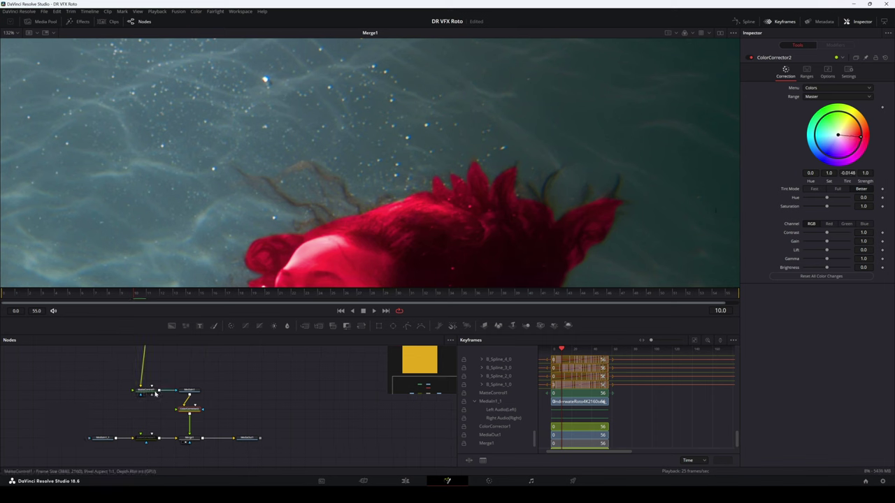
- Set the MatteControl1 blur to 0.51 and inspect the red matte's edges along the shoulder and hair
{"action": "left_click", "coordinate": [148, 389]}
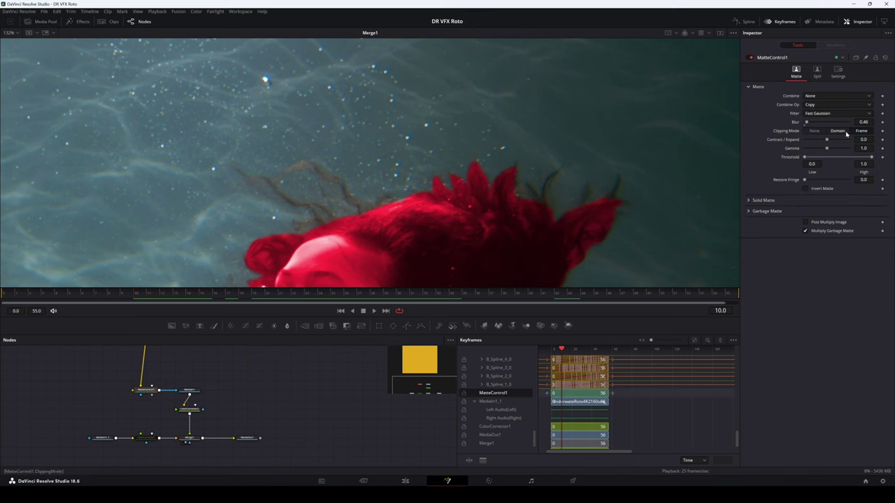
{"action": "left_click_drag", "start_coordinate": [864, 122], "coordinate": [867, 122]}
{"action": "scroll", "coordinate": [431, 155], "scroll_direction": "down", "scroll_amount": 10}
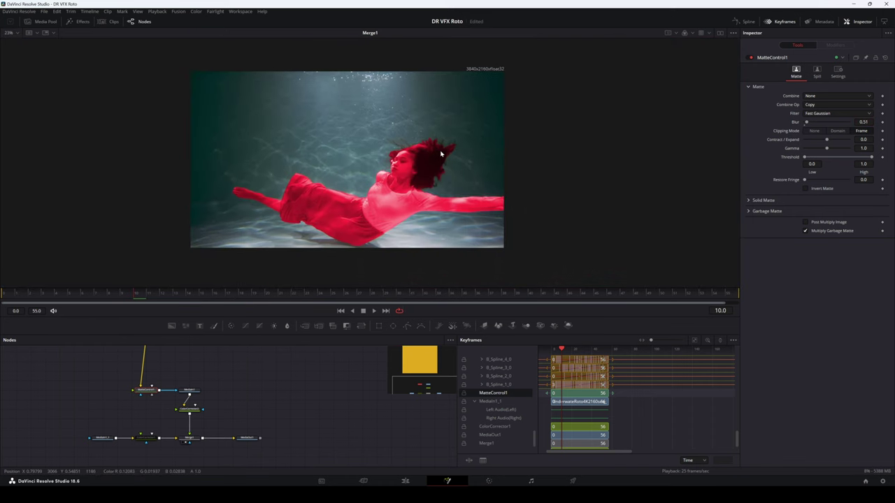
{"action": "scroll", "coordinate": [440, 153], "scroll_direction": "up", "scroll_amount": 20}
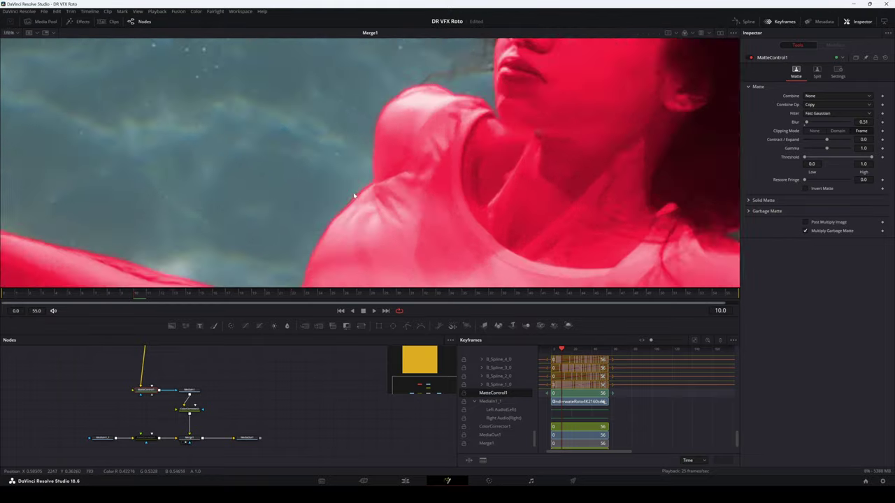
{"action": "scroll", "coordinate": [363, 194], "scroll_direction": "down", "scroll_amount": 8}
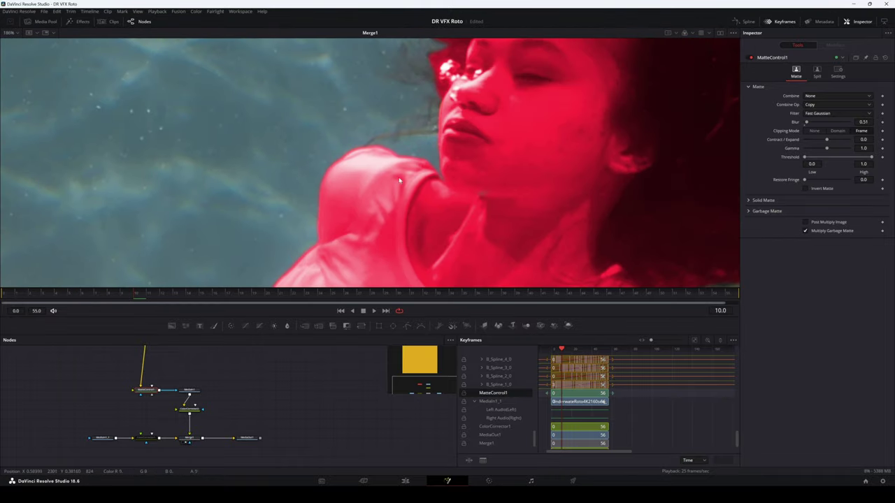
{"action": "scroll", "coordinate": [394, 209], "scroll_direction": "up", "scroll_amount": 4}
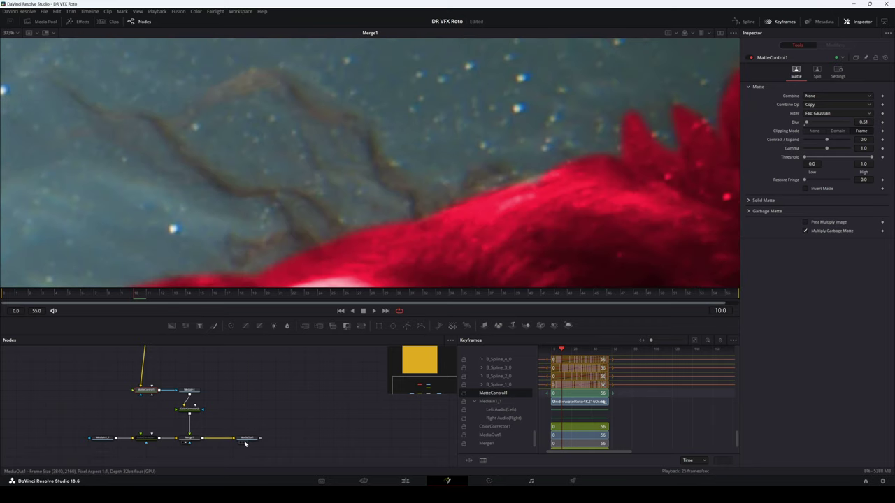
- Make room before MediaOut1, add a BSpline node, and trace the lower part of the loose hair strand from its root
{"action": "left_click_drag", "start_coordinate": [248, 445], "coordinate": [320, 440]}
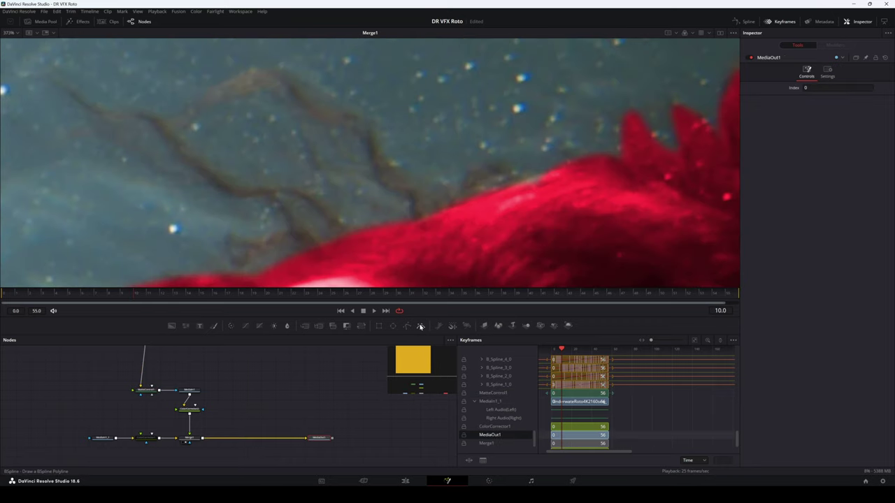
{"action": "left_click_drag", "start_coordinate": [420, 326], "coordinate": [248, 400]}
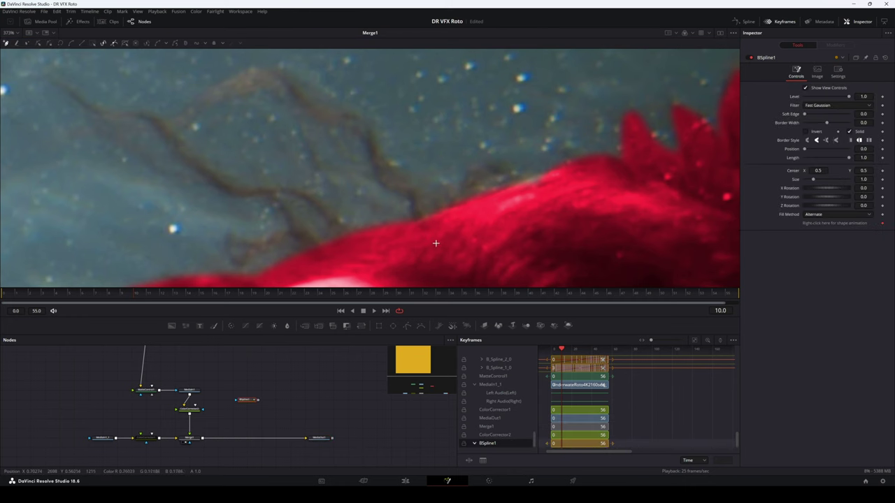
{"action": "left_click_drag", "start_coordinate": [334, 221], "coordinate": [408, 228]}
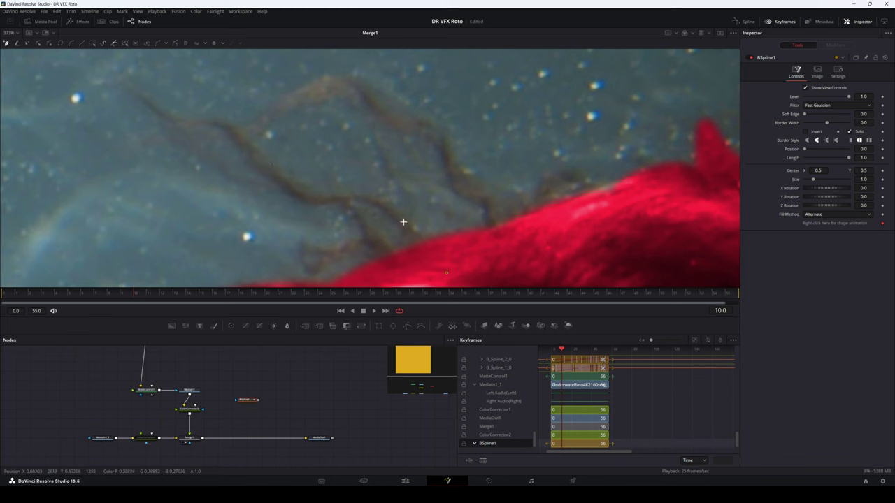
{"action": "left_click", "coordinate": [357, 199]}
{"action": "left_click_drag", "start_coordinate": [393, 216], "coordinate": [388, 206]}
{"action": "left_click", "coordinate": [280, 181]}
{"action": "left_click", "coordinate": [242, 150]}
{"action": "left_click", "coordinate": [180, 122]}
{"action": "left_click", "coordinate": [137, 92]}
{"action": "left_click_drag", "start_coordinate": [138, 93], "coordinate": [130, 89]}
{"action": "left_click_drag", "start_coordinate": [177, 124], "coordinate": [167, 127]}
{"action": "left_click_drag", "start_coordinate": [224, 126], "coordinate": [231, 122]}
{"action": "key", "text": "ctrl+z"}
{"action": "key", "text": "ctrl+z"}
{"action": "key", "text": "ctrl+z"}
{"action": "key", "text": "ctrl+z"}
{"action": "key", "text": "ctrl+z"}
- Extend the open B-spline along the strand to its tip and adjust the point at the outer bend
{"action": "left_click", "coordinate": [196, 123]}
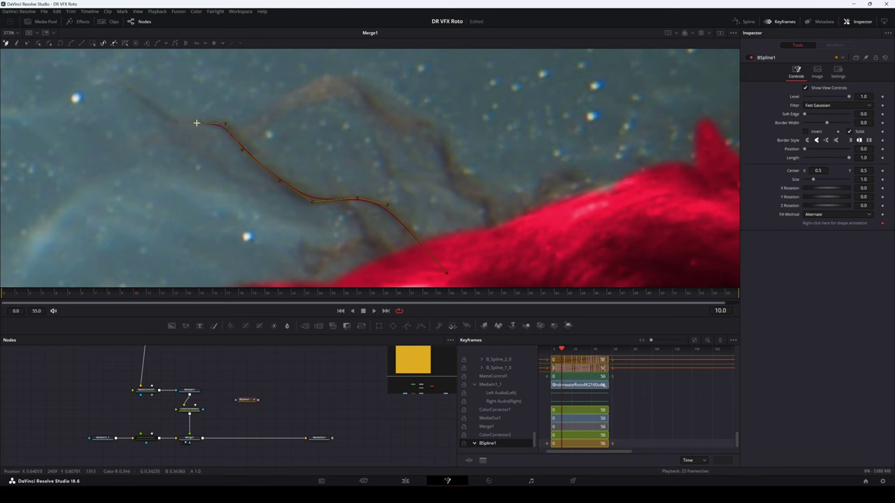
{"action": "left_click", "coordinate": [132, 90]}
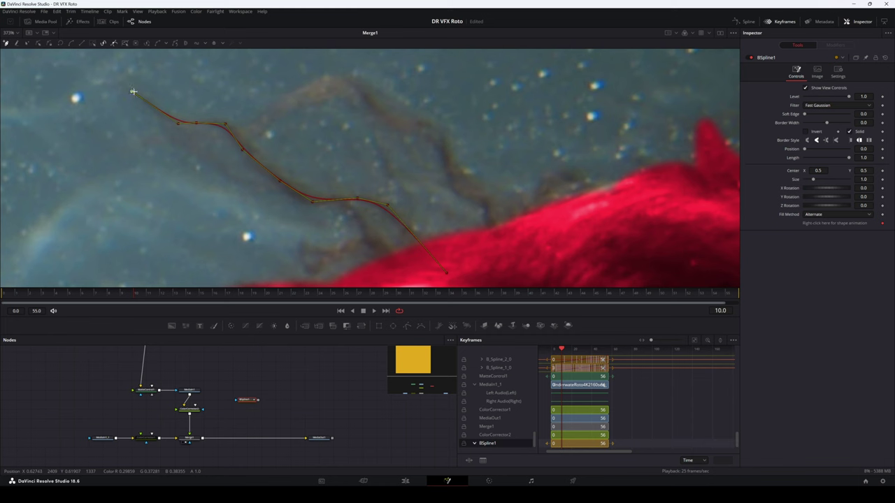
{"action": "left_click", "coordinate": [174, 123]}
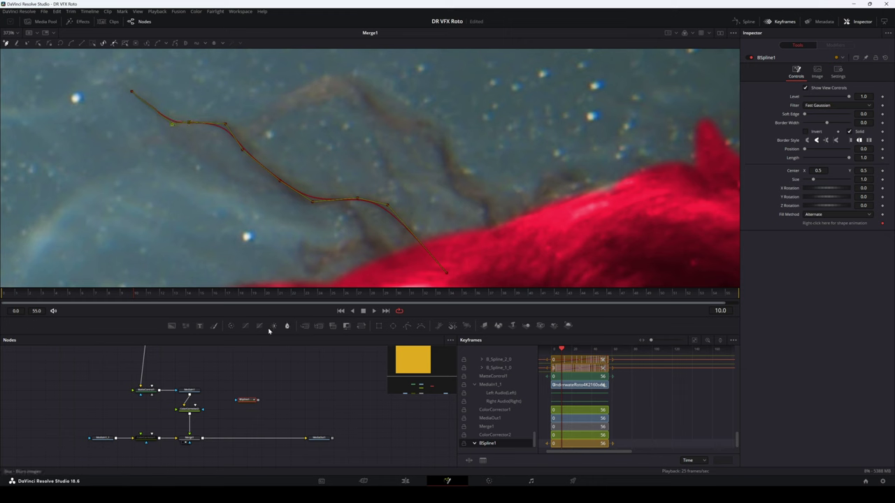
- Add a Background node below the B-spline node and set its solid colour to bright cyan
{"action": "left_click_drag", "start_coordinate": [172, 327], "coordinate": [247, 411]}
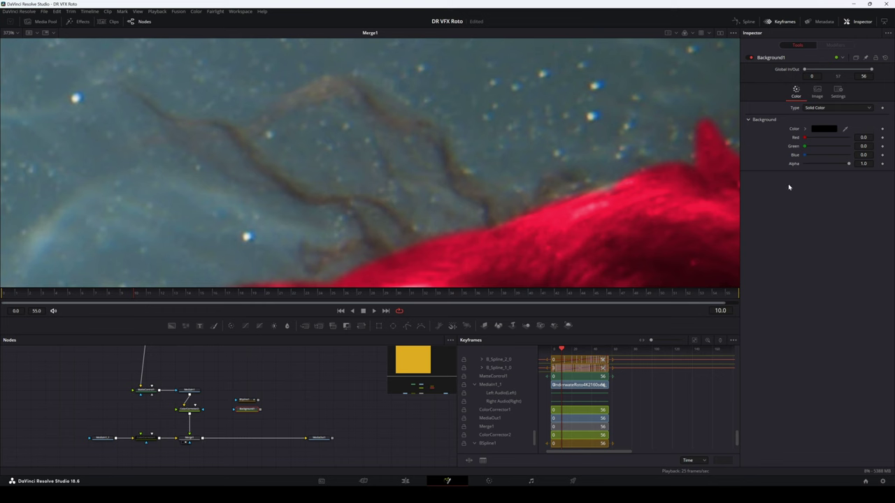
{"action": "left_click", "coordinate": [828, 131]}
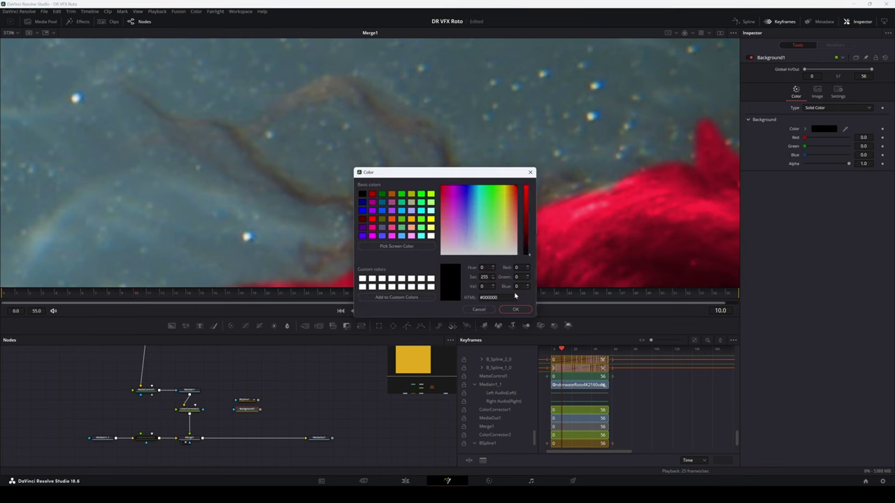
{"action": "left_click_drag", "start_coordinate": [527, 229], "coordinate": [529, 174]}
{"action": "left_click_drag", "start_coordinate": [490, 206], "coordinate": [477, 182]}
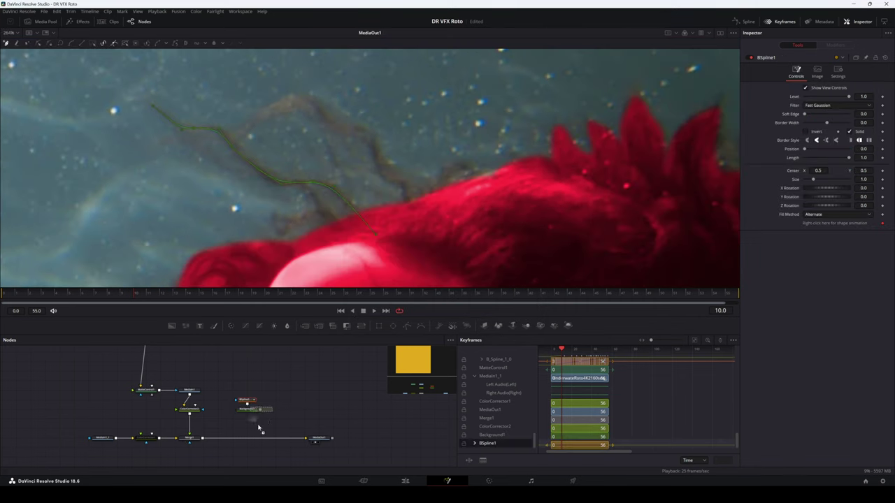
- Merge the spline-masked Background over the footage before MediaOut1, and set the B-spline's border width to 0.0011 and soft edge to 0.0018
{"action": "left_click_drag", "start_coordinate": [248, 441], "coordinate": [248, 440]}
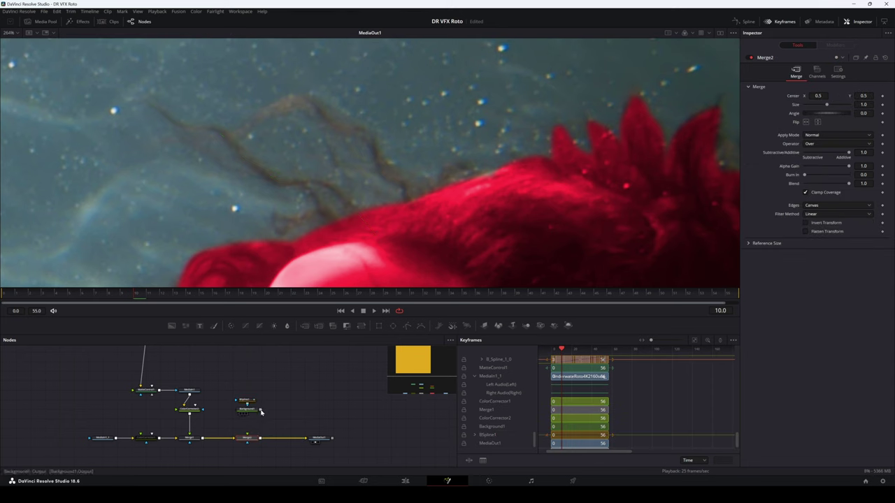
{"action": "left_click_drag", "start_coordinate": [260, 410], "coordinate": [246, 222]}
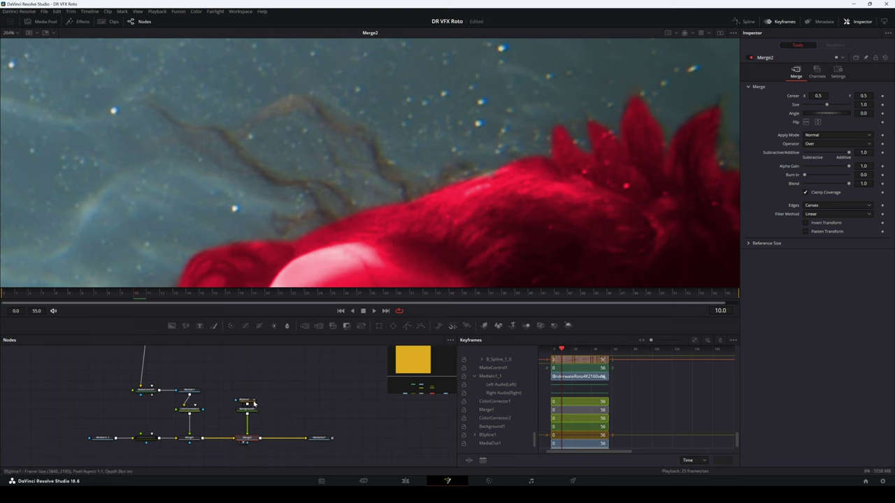
{"action": "left_click", "coordinate": [251, 402]}
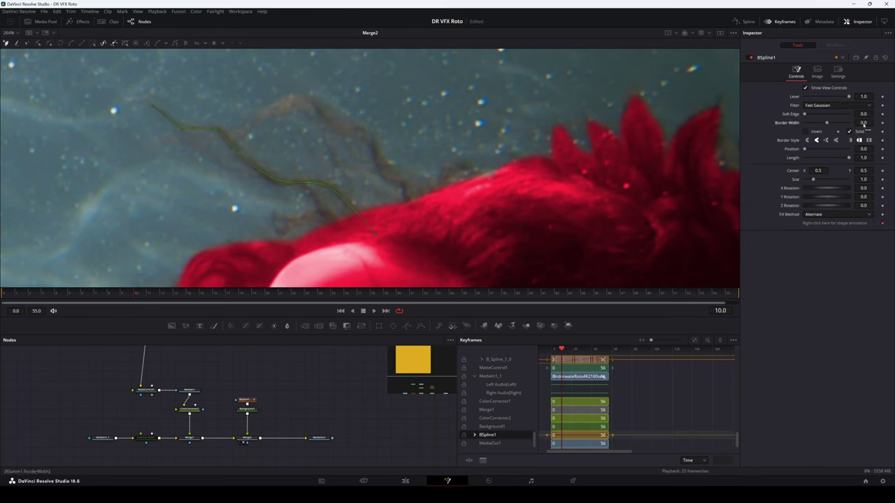
{"action": "mouse_move", "coordinate": [864, 124]}
{"action": "left_mouse_down"}
{"action": "mouse_move", "coordinate": [875, 114]}
{"action": "mouse_move", "coordinate": [861, 123]}
{"action": "left_mouse_up"}
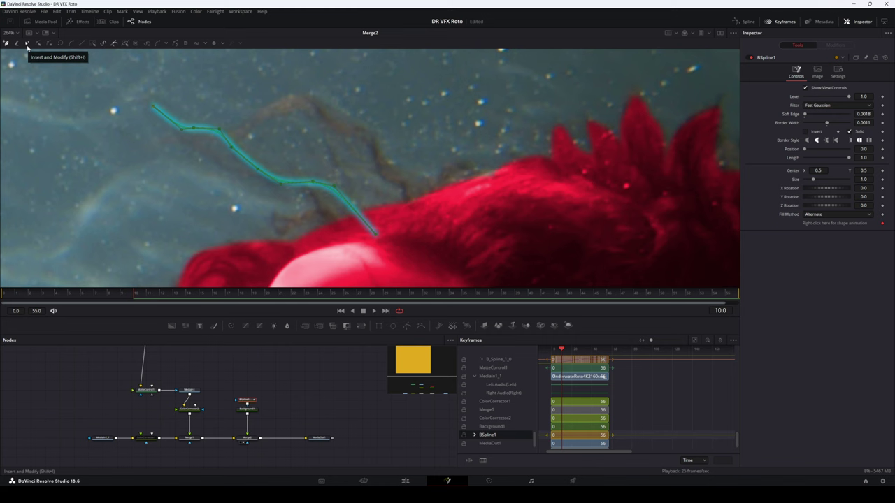
- In Insert and Modify mode at frame 0, reposition the B-spline's points onto the hair strand and delete the surplus point near the root
{"action": "left_click", "coordinate": [28, 44]}
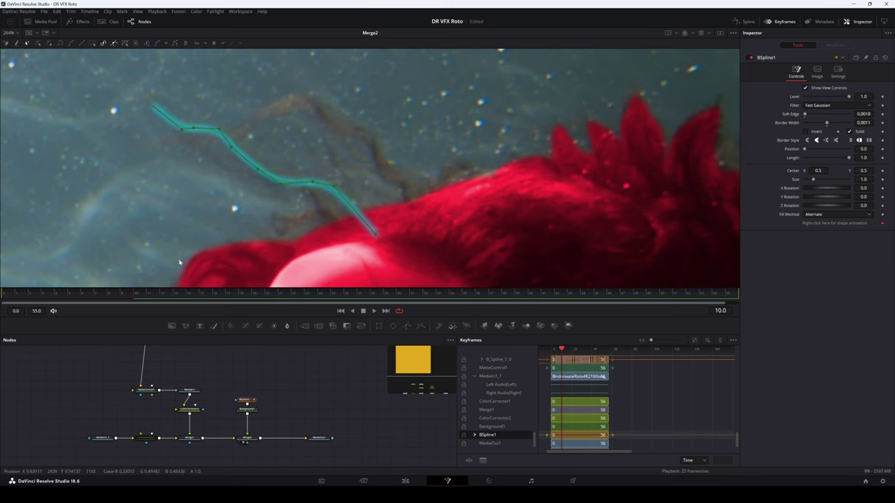
{"action": "left_click_drag", "start_coordinate": [132, 297], "coordinate": [3, 298]}
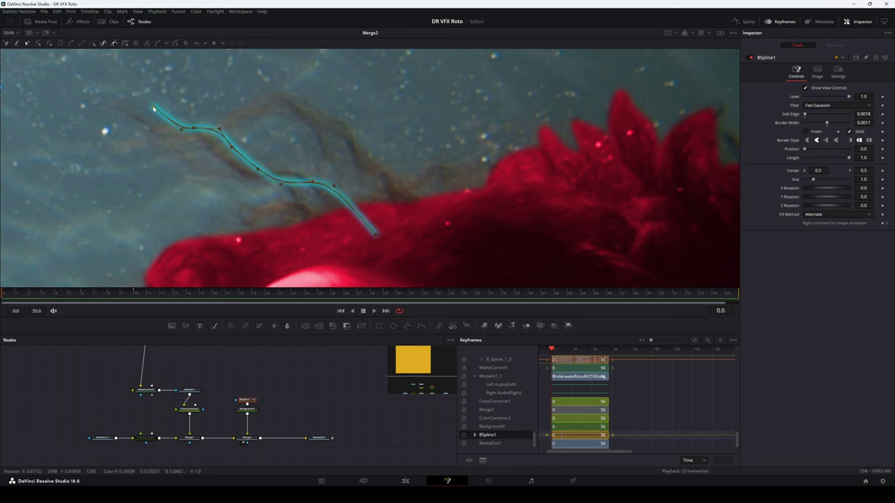
{"action": "left_click_drag", "start_coordinate": [154, 109], "coordinate": [121, 112]}
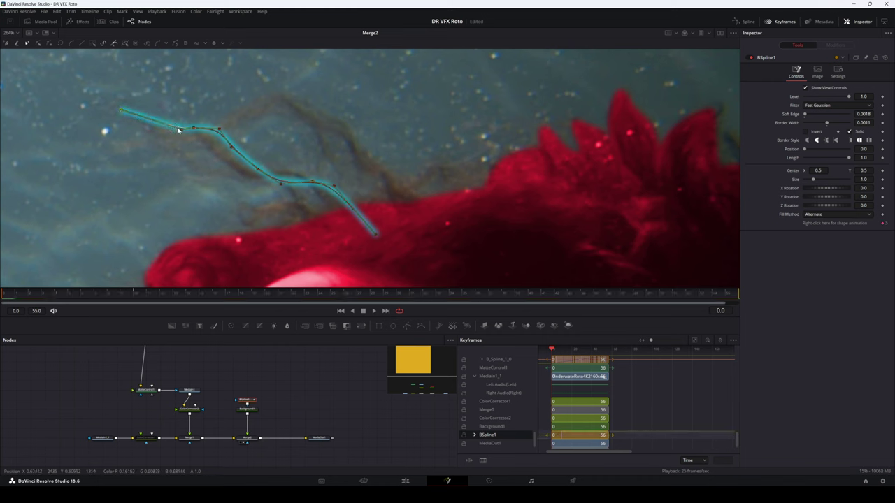
{"action": "left_click_drag", "start_coordinate": [182, 131], "coordinate": [281, 175]}
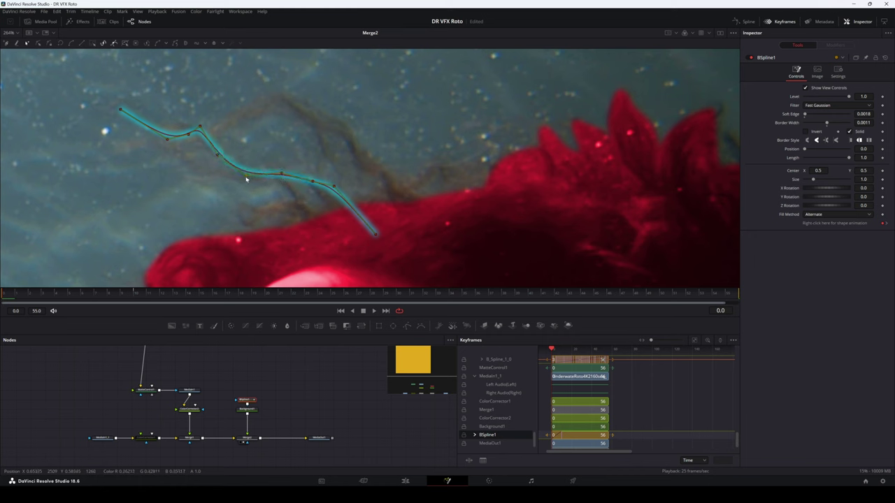
{"action": "left_click", "coordinate": [313, 183]}
{"action": "key", "text": "Delete"}
{"action": "left_click_drag", "start_coordinate": [333, 189], "coordinate": [315, 180]}
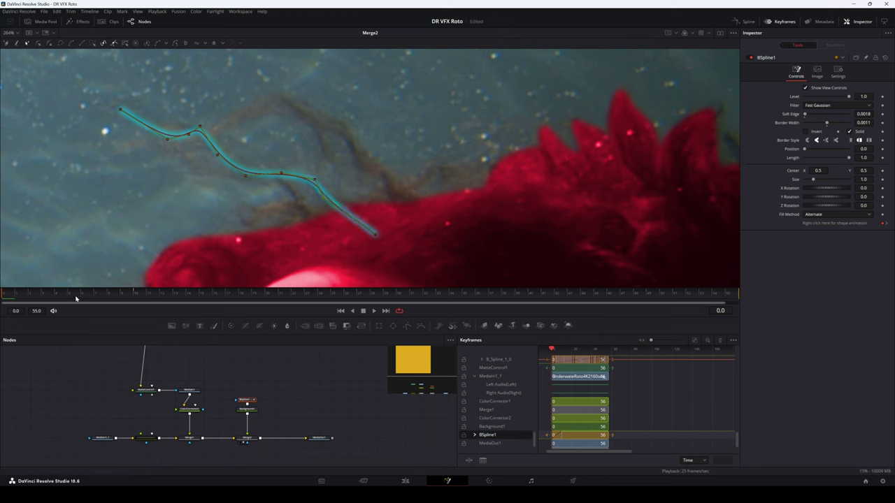
- At frame 5, adjust the B-spline's points around the outer bend to follow the hair strand
{"action": "left_click_drag", "start_coordinate": [12, 295], "coordinate": [70, 305]}
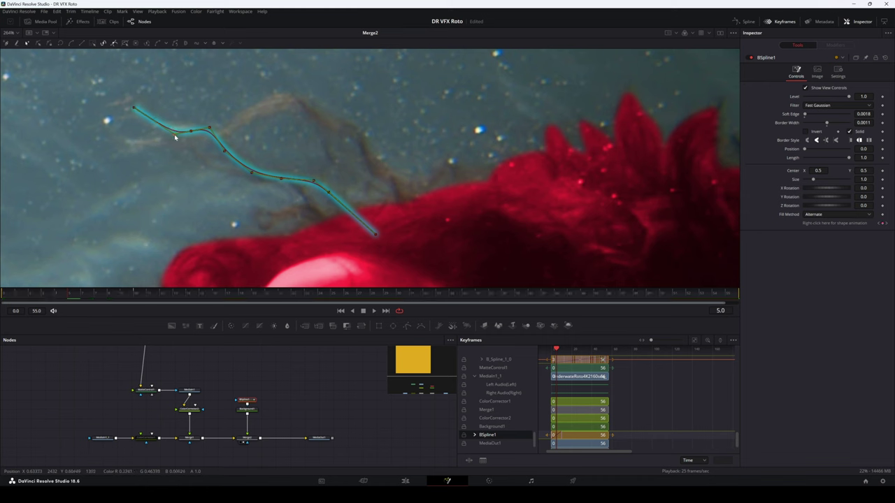
{"action": "left_click_drag", "start_coordinate": [175, 136], "coordinate": [209, 132]}
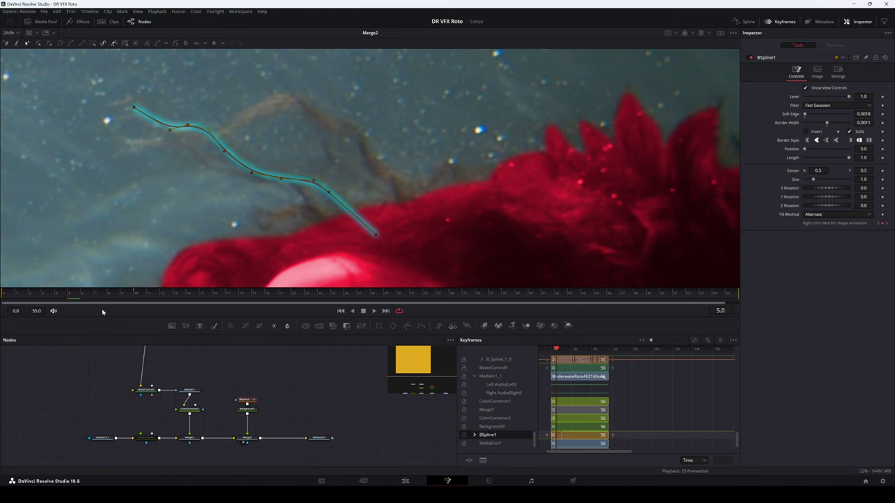
- At frame 10, reposition the B-spline's points to follow the hair strand, and save the project
{"action": "left_click_drag", "start_coordinate": [76, 297], "coordinate": [133, 305]}
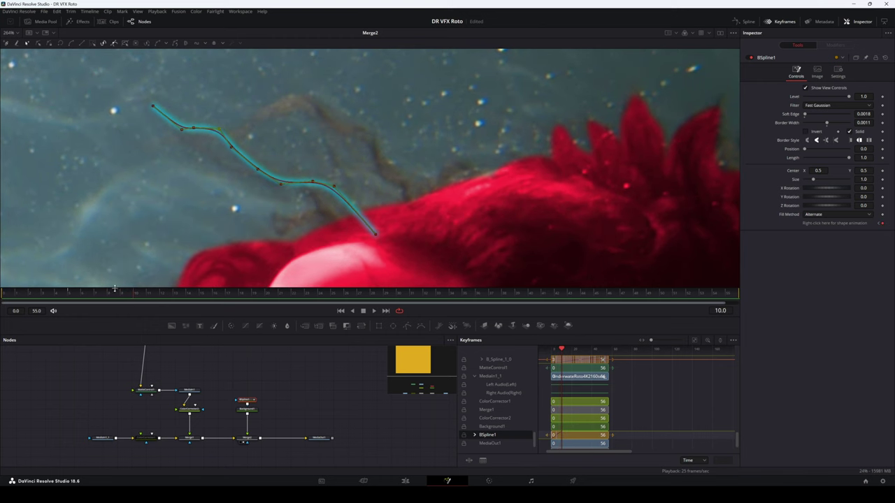
{"action": "key", "text": "ctrl+s"}
- At frame 18, move the B-spline's root, bend and tip points to match the hair strand's new position
{"action": "left_click_drag", "start_coordinate": [114, 289], "coordinate": [241, 298]}
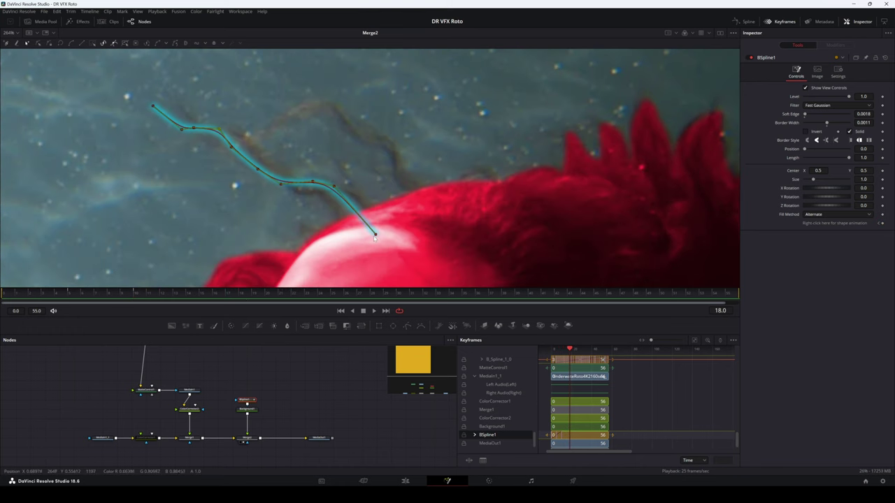
{"action": "left_click_drag", "start_coordinate": [379, 235], "coordinate": [388, 225]}
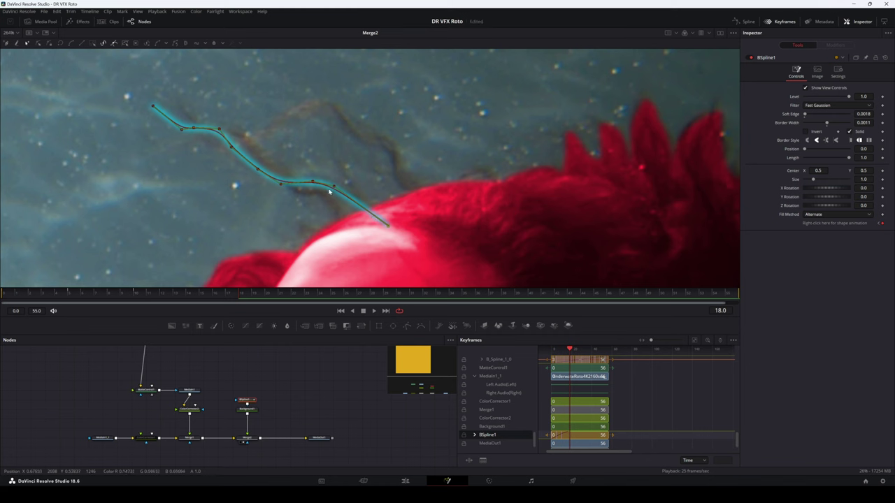
{"action": "left_click_drag", "start_coordinate": [335, 188], "coordinate": [318, 171]}
{"action": "left_click_drag", "start_coordinate": [281, 184], "coordinate": [286, 176]}
{"action": "left_click_drag", "start_coordinate": [258, 169], "coordinate": [250, 138]}
{"action": "mouse_move", "coordinate": [194, 128]}
{"action": "left_mouse_down"}
{"action": "mouse_move", "coordinate": [236, 132]}
{"action": "mouse_move", "coordinate": [194, 127]}
{"action": "left_mouse_up"}
{"action": "left_click_drag", "start_coordinate": [153, 105], "coordinate": [179, 104]}
- At frame 14, correct the B-spline's lower bend and root points along the hair strand, and save the project
{"action": "left_click_drag", "start_coordinate": [215, 293], "coordinate": [193, 301]}
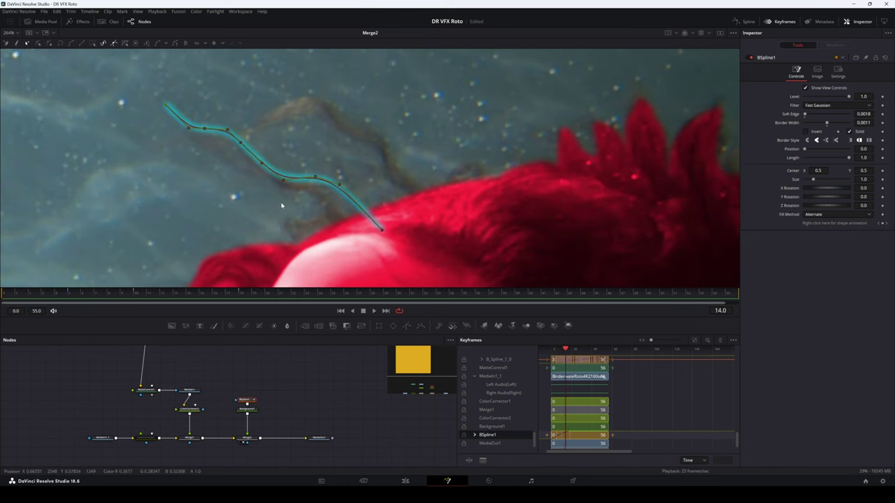
{"action": "left_click_drag", "start_coordinate": [285, 181], "coordinate": [339, 195]}
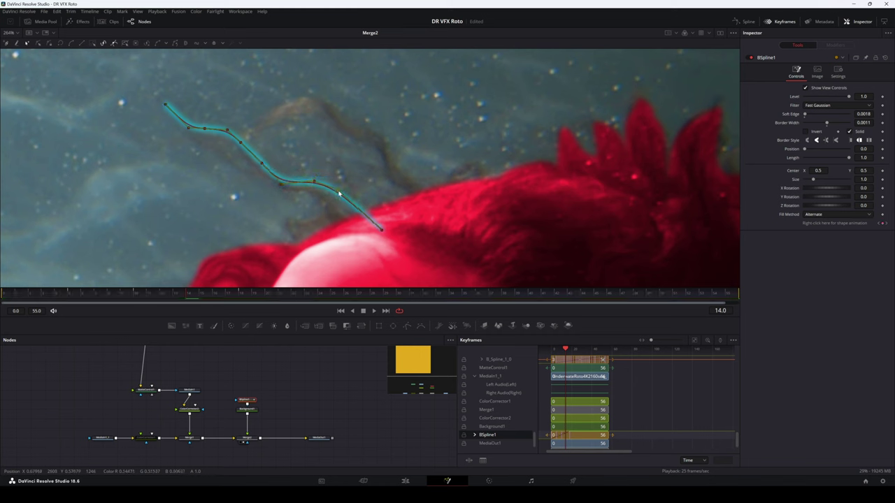
{"action": "left_click_drag", "start_coordinate": [380, 232], "coordinate": [375, 241]}
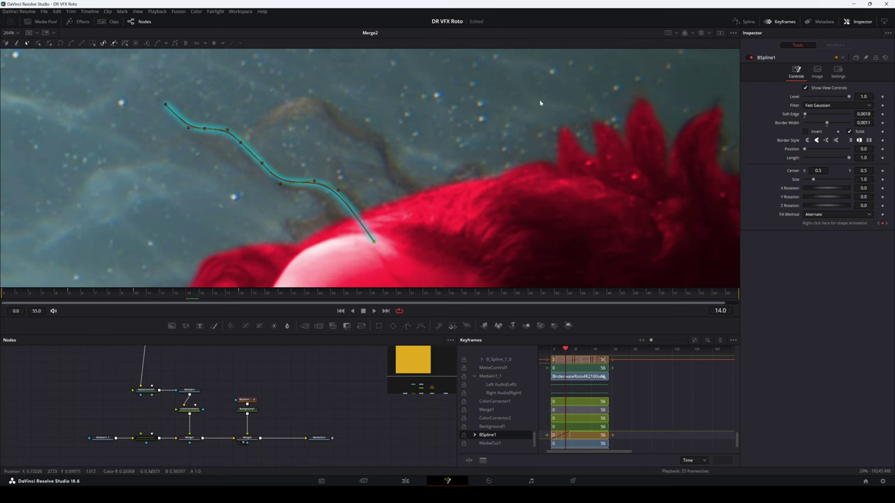
{"action": "scroll", "coordinate": [504, 156], "scroll_direction": "down", "scroll_amount": 7}
{"action": "scroll", "coordinate": [550, 192], "scroll_direction": "up", "scroll_amount": 7}
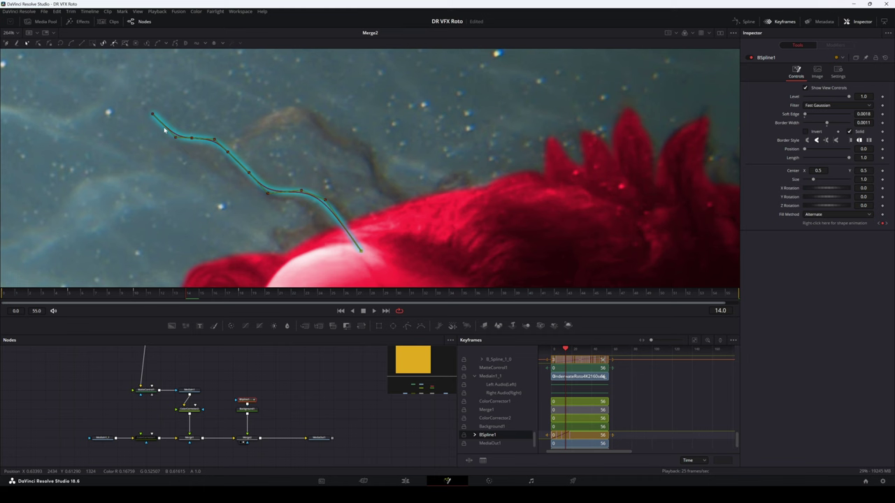
{"action": "key", "text": "ctrl+s"}
- Examine the loose hair strands above the forehead and beside the mouth at frame 14 for another strand to roto
{"action": "scroll", "coordinate": [381, 201], "scroll_direction": "down", "scroll_amount": 3}
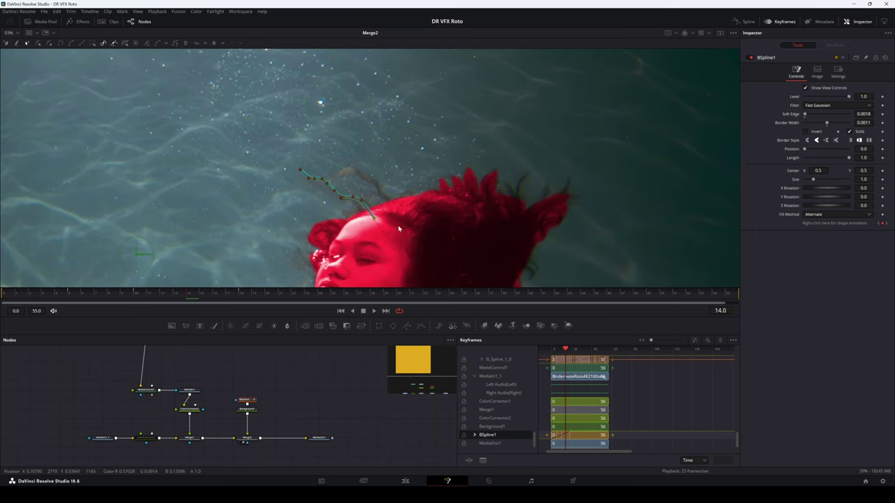
{"action": "left_click_drag", "start_coordinate": [386, 208], "coordinate": [360, 221]}
{"action": "scroll", "coordinate": [329, 210], "scroll_direction": "up", "scroll_amount": 7}
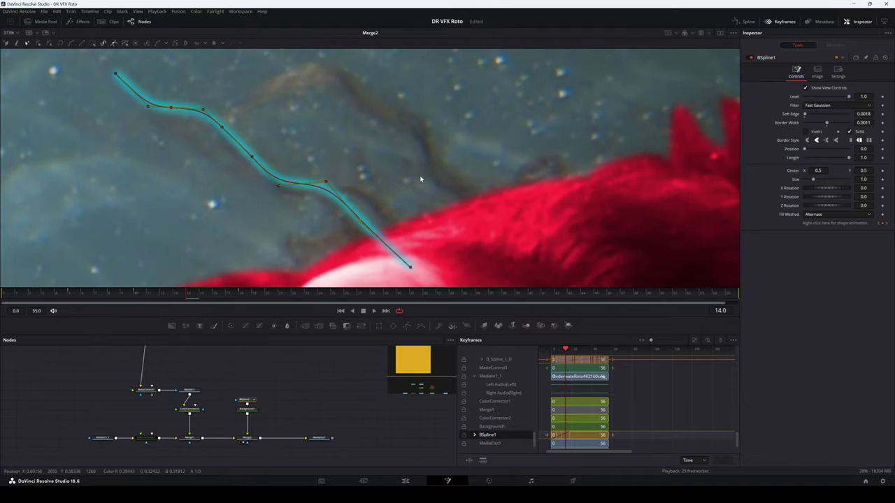
{"action": "left_click_drag", "start_coordinate": [420, 179], "coordinate": [370, 207]}
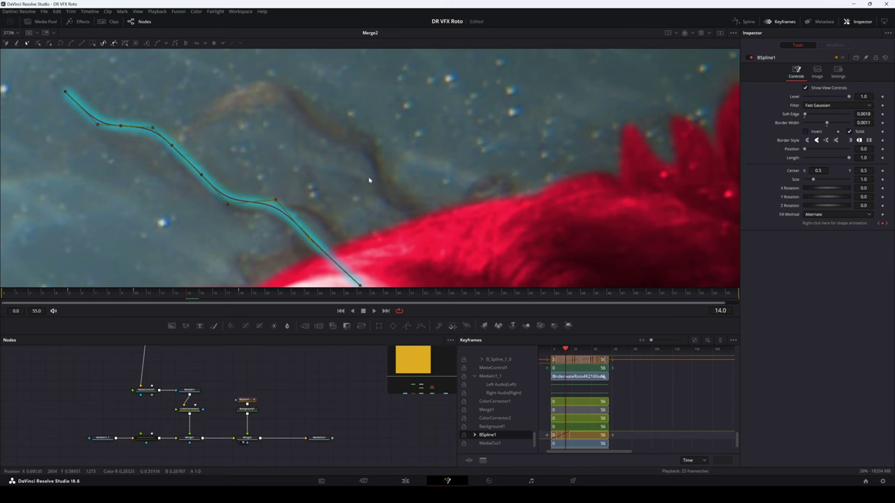
{"action": "scroll", "coordinate": [369, 179], "scroll_direction": "down", "scroll_amount": 5}
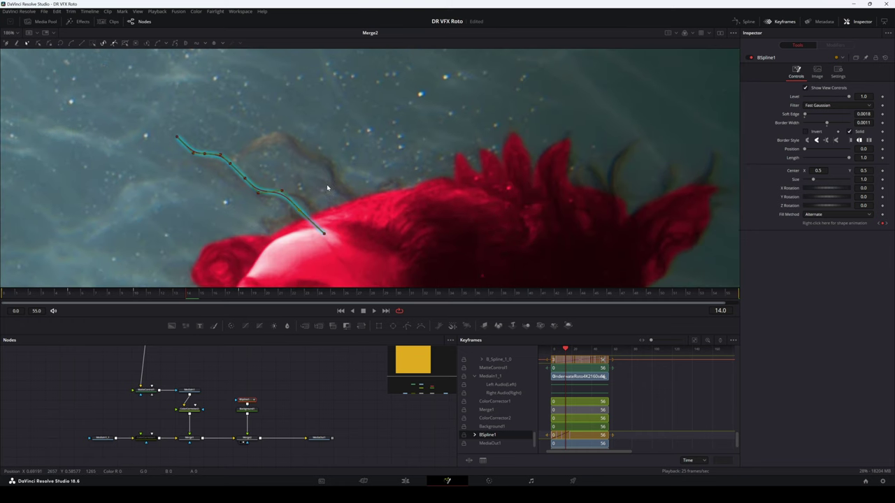
{"action": "scroll", "coordinate": [327, 187], "scroll_direction": "down", "scroll_amount": 10}
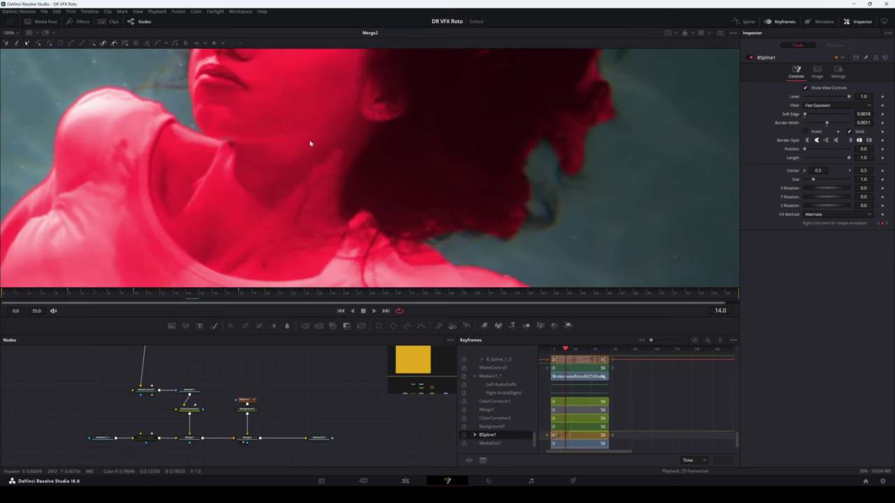
{"action": "scroll", "coordinate": [375, 226], "scroll_direction": "up", "scroll_amount": 6}
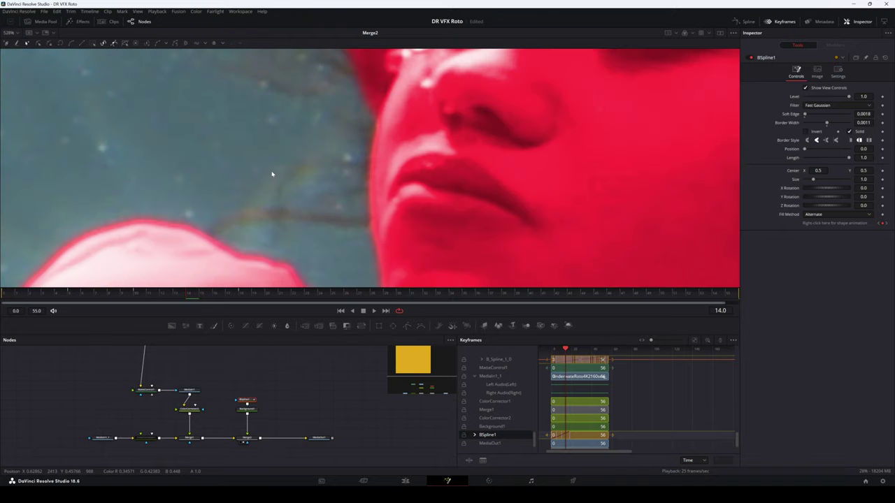
{"action": "scroll", "coordinate": [304, 183], "scroll_direction": "down", "scroll_amount": 4}
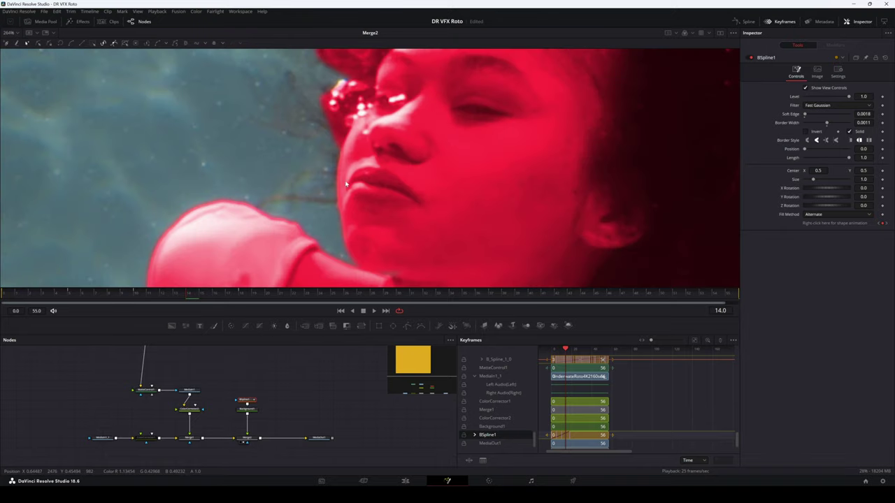
{"action": "left_click_drag", "start_coordinate": [321, 212], "coordinate": [265, 214]}
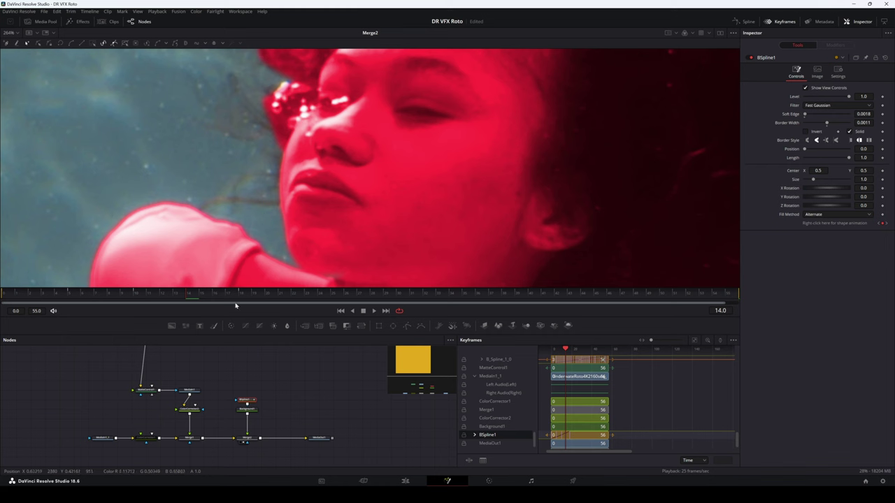
{"action": "left_click_drag", "start_coordinate": [311, 364], "coordinate": [283, 367]}
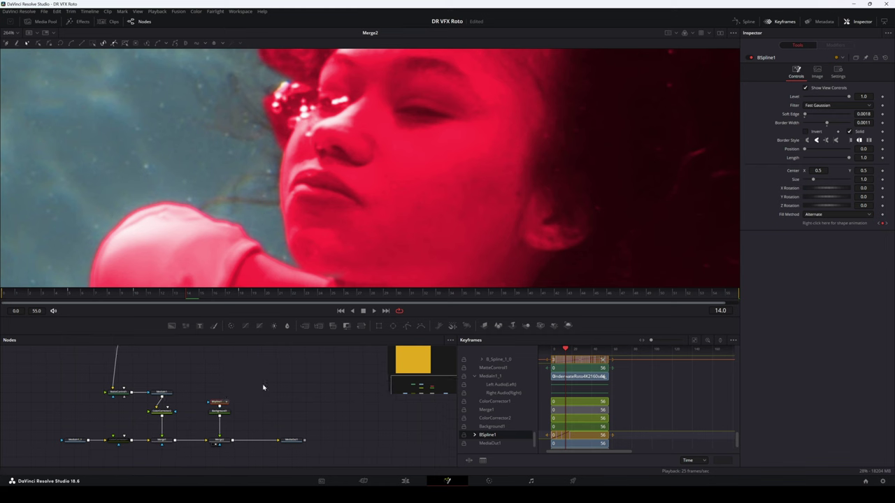
{"action": "scroll", "coordinate": [244, 204], "scroll_direction": "up", "scroll_amount": 4}
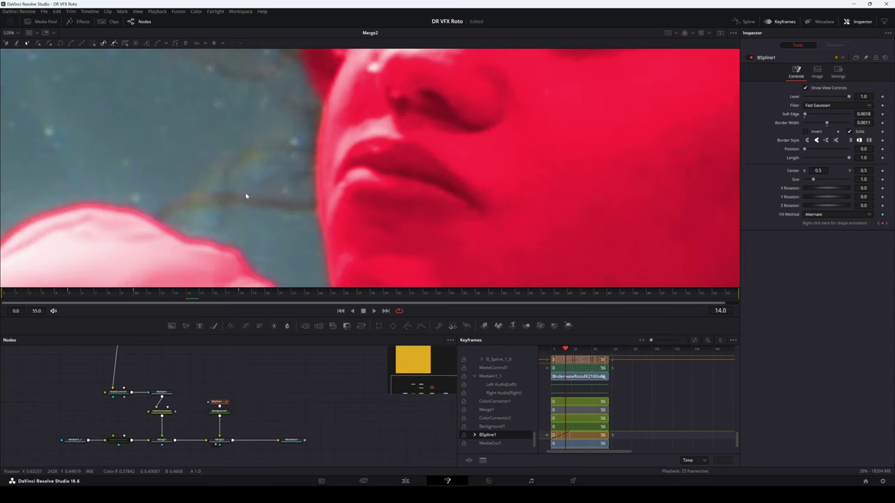
{"action": "left_click_drag", "start_coordinate": [244, 203], "coordinate": [247, 217]}
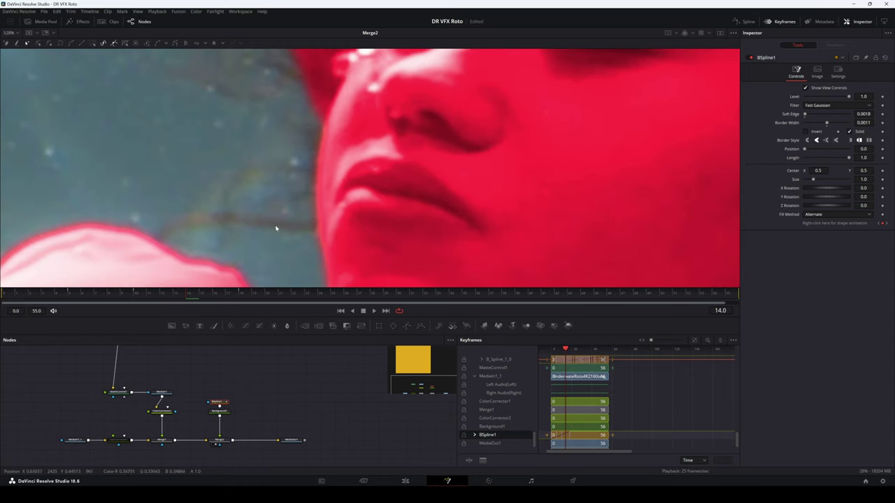
{"action": "scroll", "coordinate": [267, 212], "scroll_direction": "down", "scroll_amount": 4}
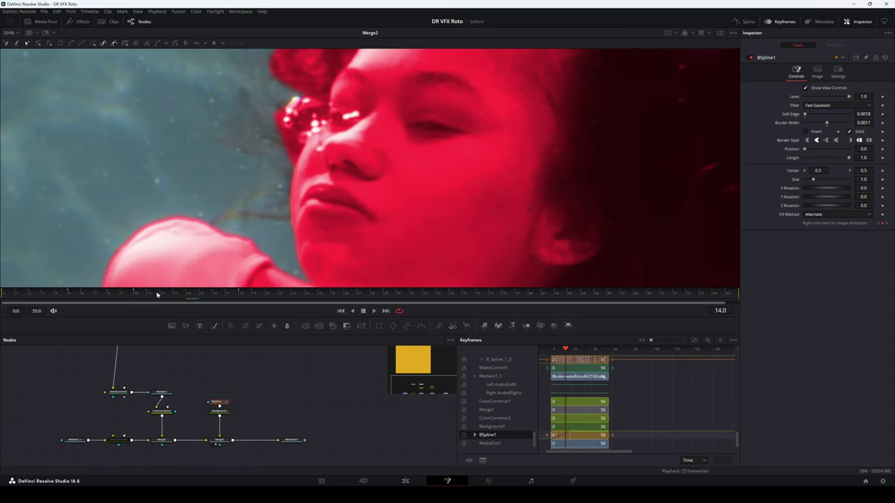
- Go to frame 0 and add a second B-spline node beside the first for the hair strand near the mouth
{"action": "left_click", "coordinate": [90, 297]}
{"action": "left_click_drag", "start_coordinate": [91, 296], "coordinate": [1, 306]}
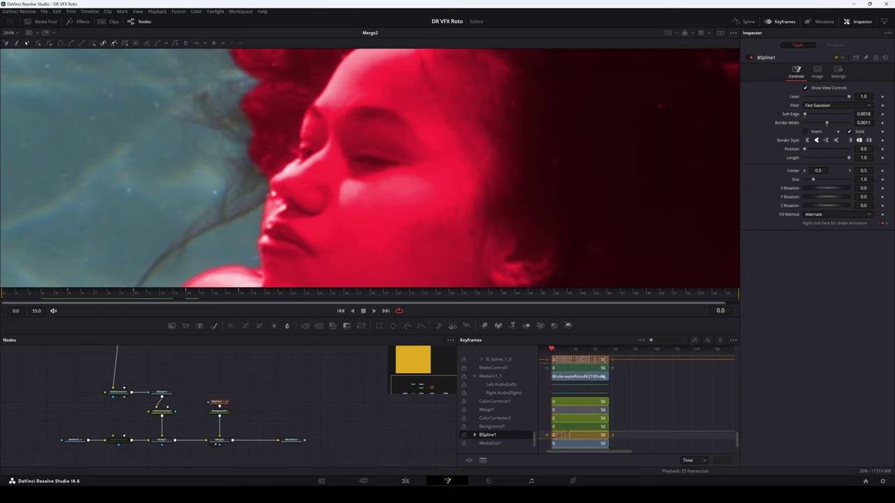
{"action": "left_click_drag", "start_coordinate": [156, 268], "coordinate": [300, 148]}
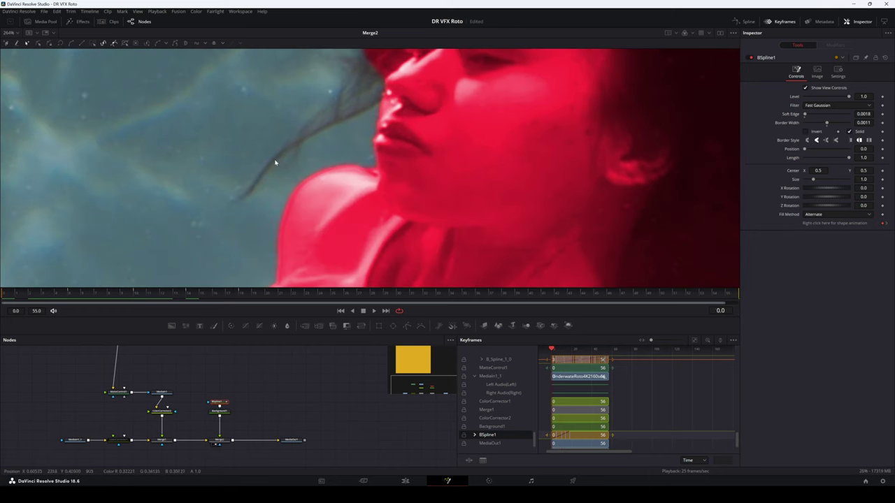
{"action": "scroll", "coordinate": [303, 151], "scroll_direction": "up", "scroll_amount": 4}
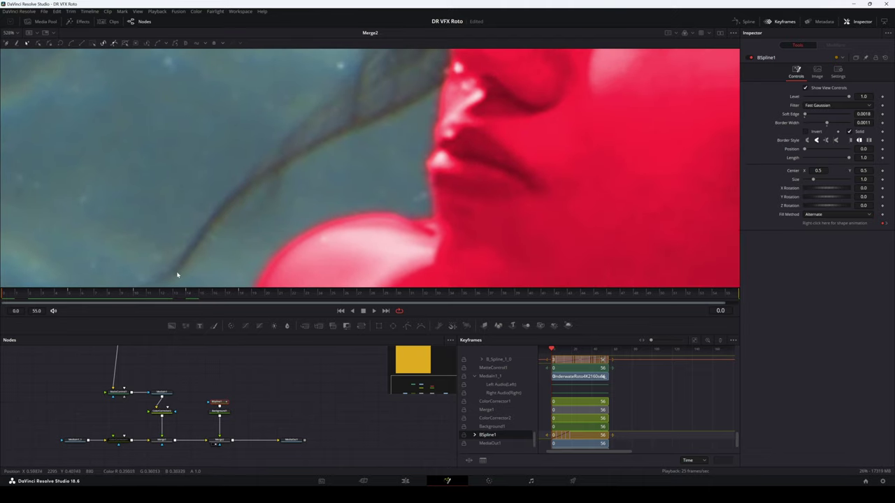
{"action": "scroll", "coordinate": [268, 193], "scroll_direction": "down", "scroll_amount": 2}
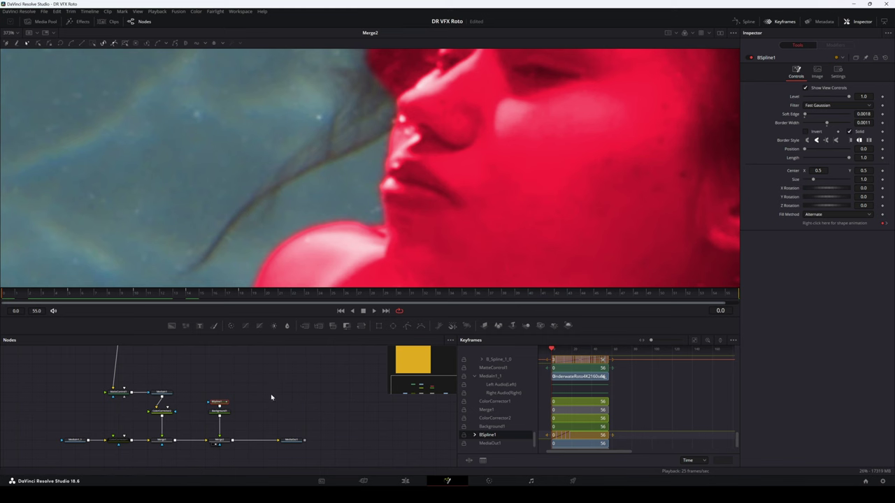
{"action": "left_click_drag", "start_coordinate": [421, 326], "coordinate": [261, 405]}
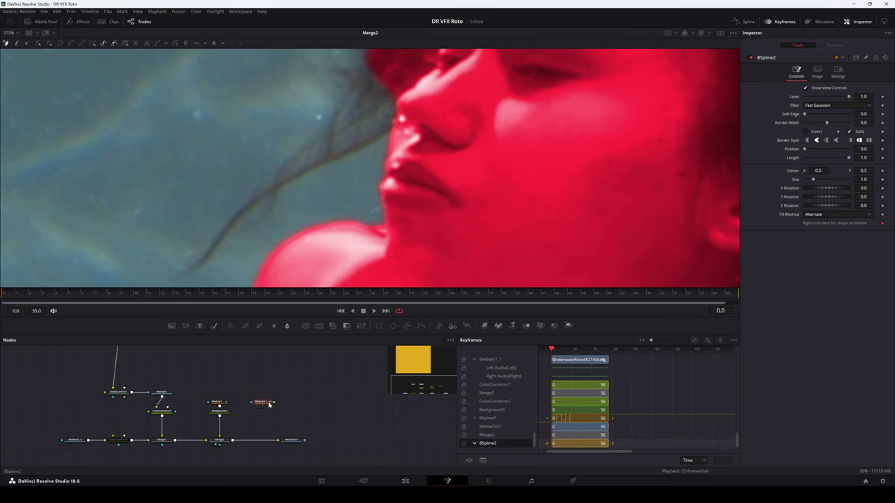
{"action": "scroll", "coordinate": [184, 226], "scroll_direction": "up", "scroll_amount": 3}
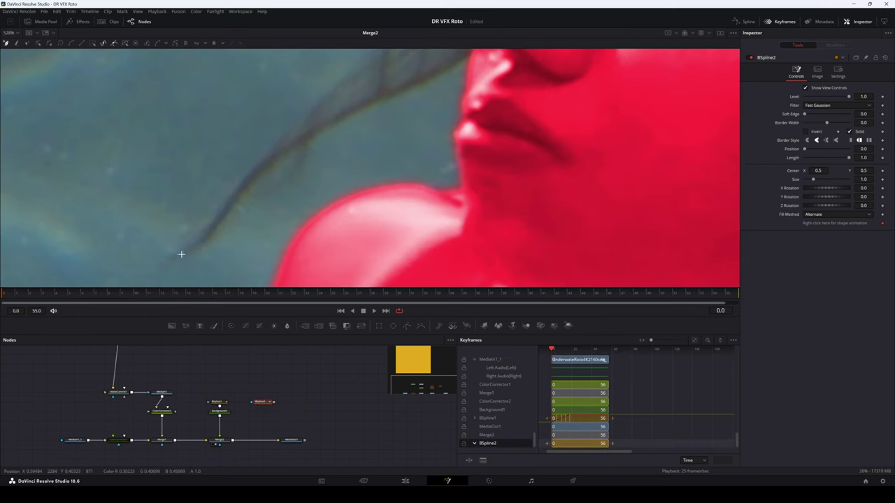
- Trace the hair strand beside the mouth with an open B-spline from its outer tip to the nose, leaving the shape unclosed
{"action": "left_click", "coordinate": [177, 254]}
{"action": "left_click", "coordinate": [203, 241]}
{"action": "left_click", "coordinate": [219, 218]}
{"action": "left_click", "coordinate": [247, 180]}
{"action": "left_click", "coordinate": [272, 157]}
{"action": "left_click", "coordinate": [310, 135]}
{"action": "left_click_drag", "start_coordinate": [324, 125], "coordinate": [256, 189]}
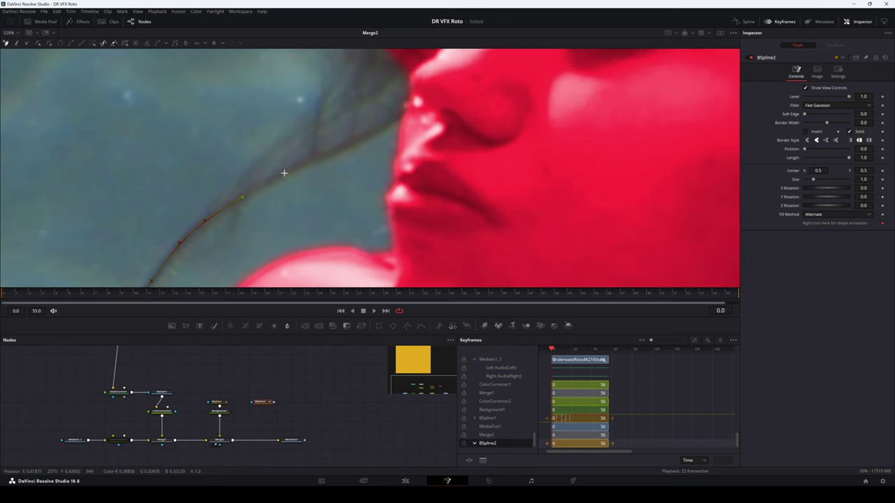
{"action": "left_click", "coordinate": [284, 173]}
{"action": "left_click", "coordinate": [335, 150]}
{"action": "left_click_drag", "start_coordinate": [379, 141], "coordinate": [336, 165]}
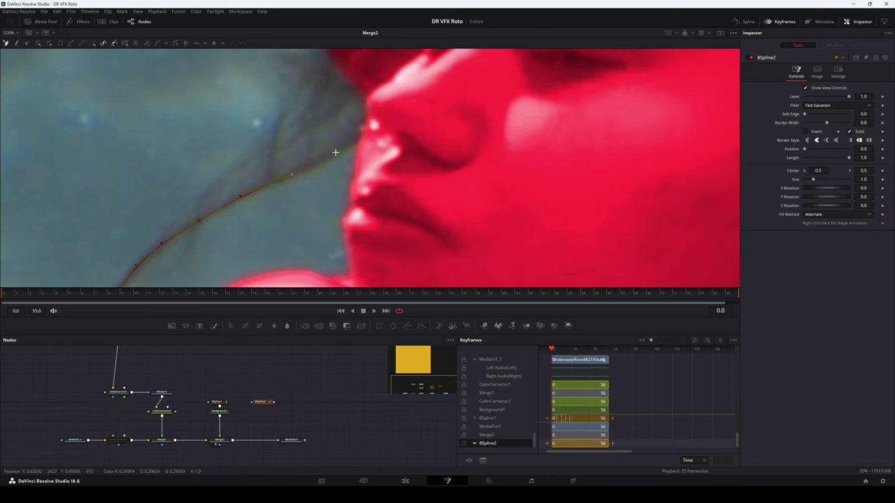
{"action": "left_click", "coordinate": [336, 152]}
{"action": "left_click", "coordinate": [397, 115]}
{"action": "scroll", "coordinate": [386, 165], "scroll_direction": "down", "scroll_amount": 2}
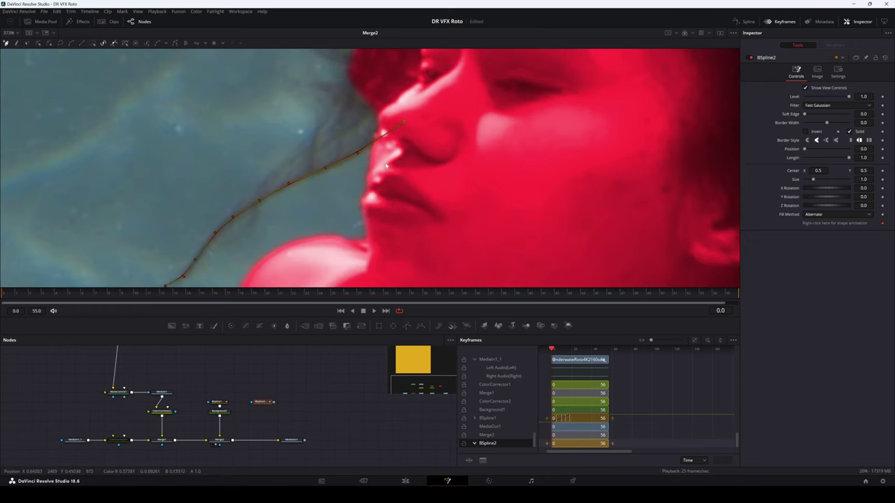
{"action": "left_click_drag", "start_coordinate": [347, 201], "coordinate": [390, 192]}
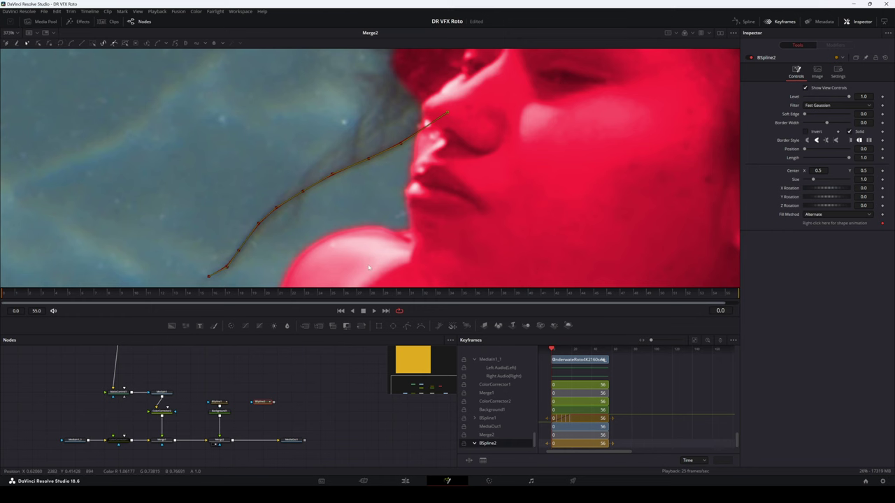
{"action": "left_click_drag", "start_coordinate": [310, 242], "coordinate": [284, 220]}
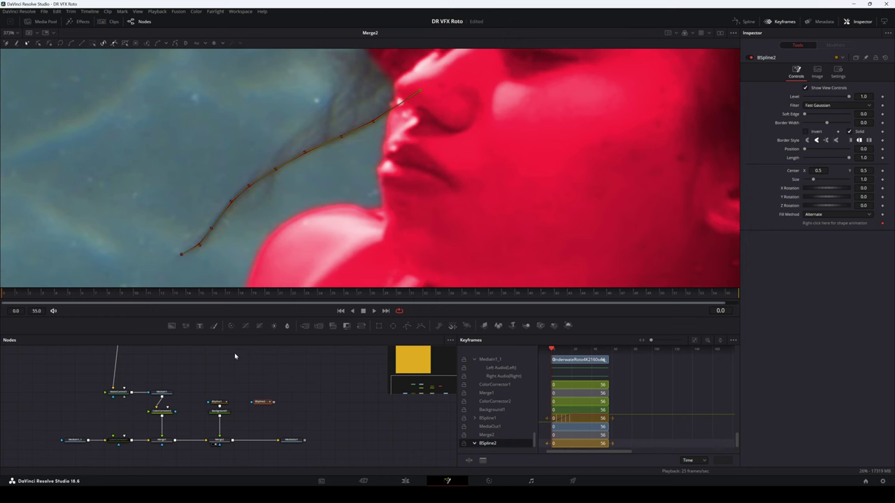
- Place a copy of the cyan Background below the second B-spline and merge it over the footage before MediaOut1
{"action": "left_click", "coordinate": [221, 412]}
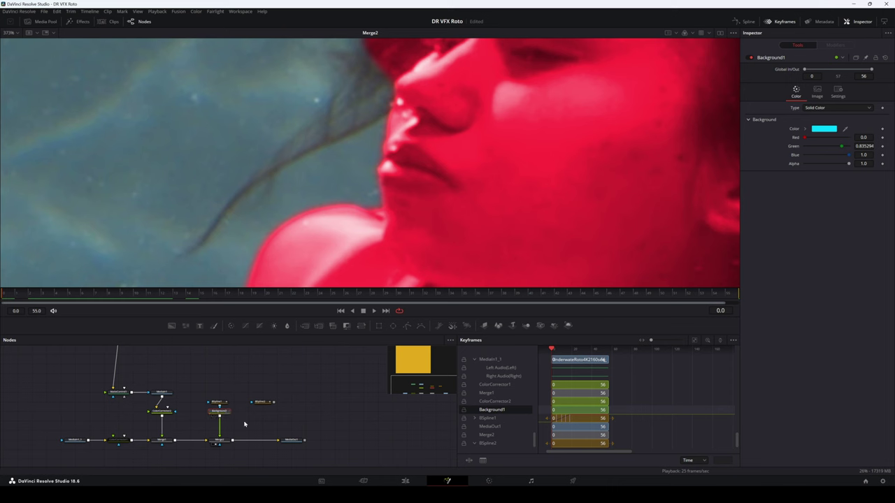
{"action": "key", "text": "ctrl+v"}
{"action": "mouse_move", "coordinate": [255, 423]}
{"action": "left_mouse_down"}
{"action": "mouse_move", "coordinate": [267, 413]}
{"action": "mouse_move", "coordinate": [255, 414]}
{"action": "left_mouse_up"}
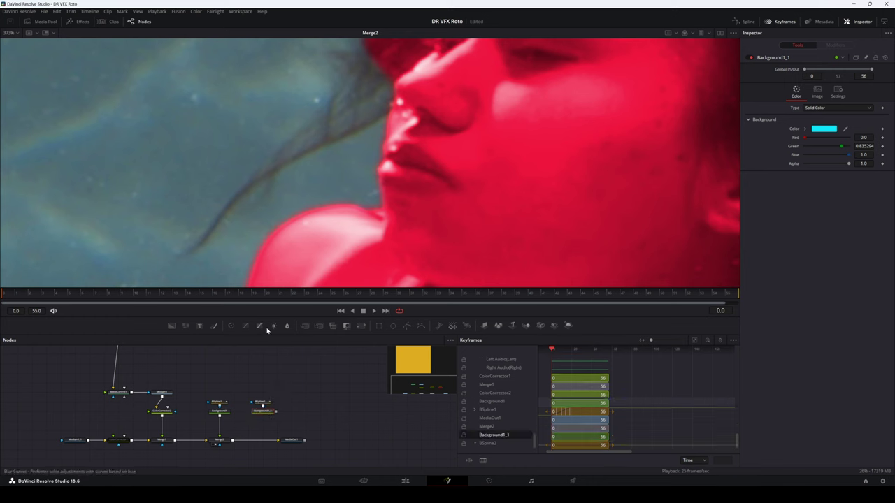
{"action": "left_click_drag", "start_coordinate": [303, 328], "coordinate": [263, 436]}
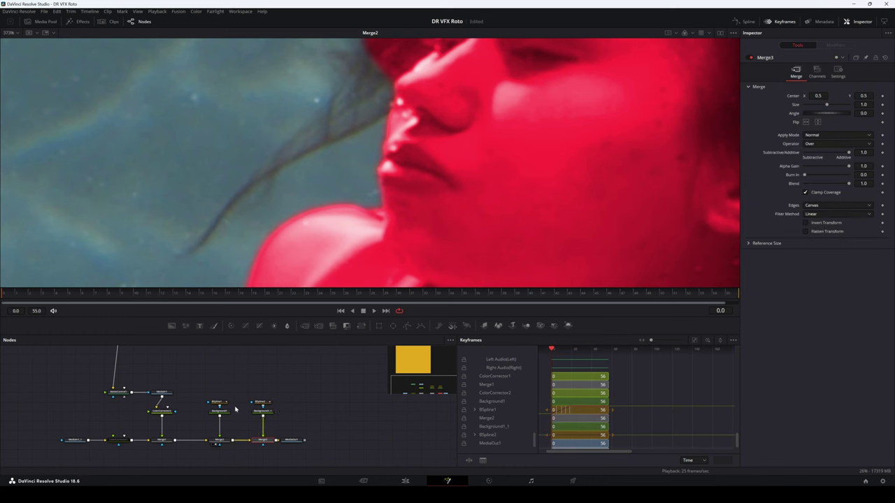
{"action": "key", "text": "ctrl+s"}
- View the new Merge's output with the second B-spline selected, and look over the node tree up to the stacked B-spline groups
{"action": "left_click", "coordinate": [263, 413]}
{"action": "left_click", "coordinate": [264, 403]}
{"action": "left_click_drag", "start_coordinate": [263, 382], "coordinate": [210, 445]}
{"action": "left_click_drag", "start_coordinate": [212, 408], "coordinate": [263, 448]}
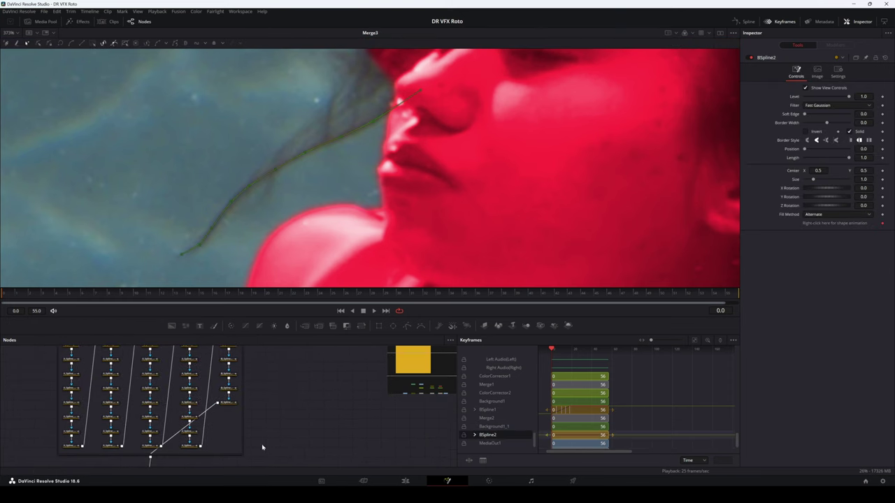
{"action": "left_click_drag", "start_coordinate": [152, 391], "coordinate": [154, 393]}
{"action": "scroll", "coordinate": [153, 394], "scroll_direction": "down", "scroll_amount": 5}
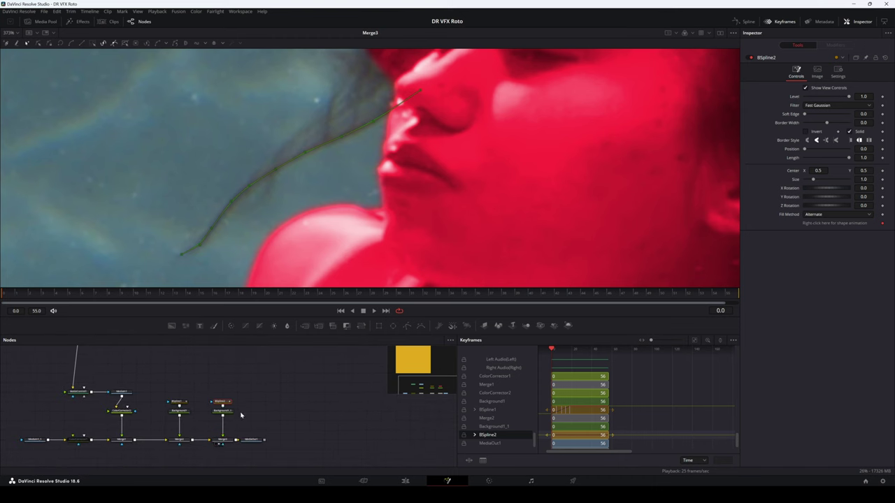
- Set the second B-spline's border width to 0.0003 and its soft edge to 0.0007, checking the strand's thickness against the footage
{"action": "scroll", "coordinate": [241, 412], "scroll_direction": "up", "scroll_amount": 2}
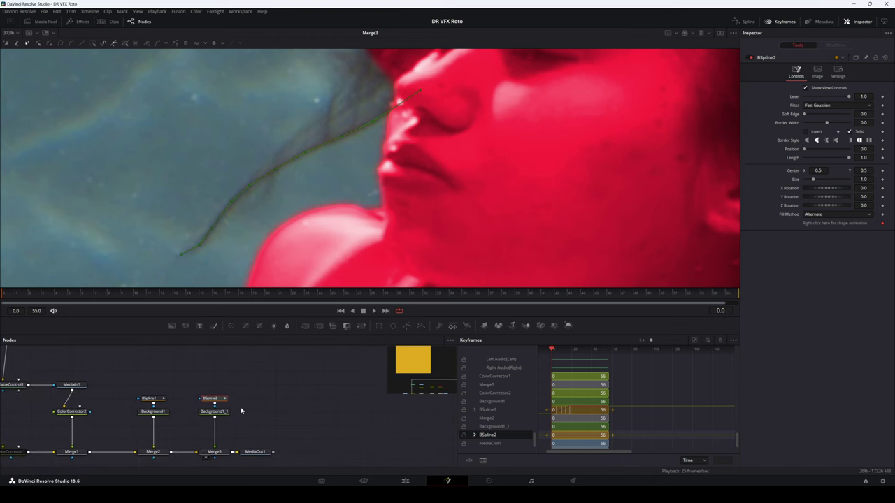
{"action": "left_click_drag", "start_coordinate": [258, 412], "coordinate": [256, 408]}
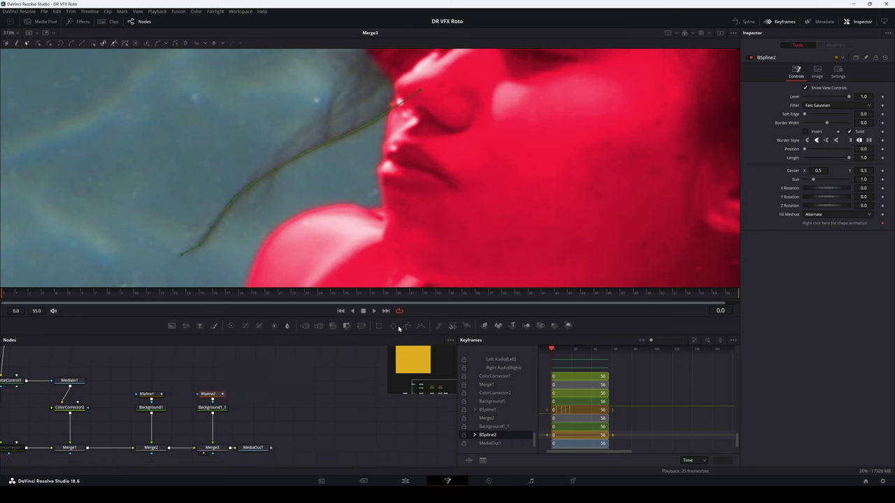
{"action": "left_click_drag", "start_coordinate": [861, 123], "coordinate": [863, 123]}
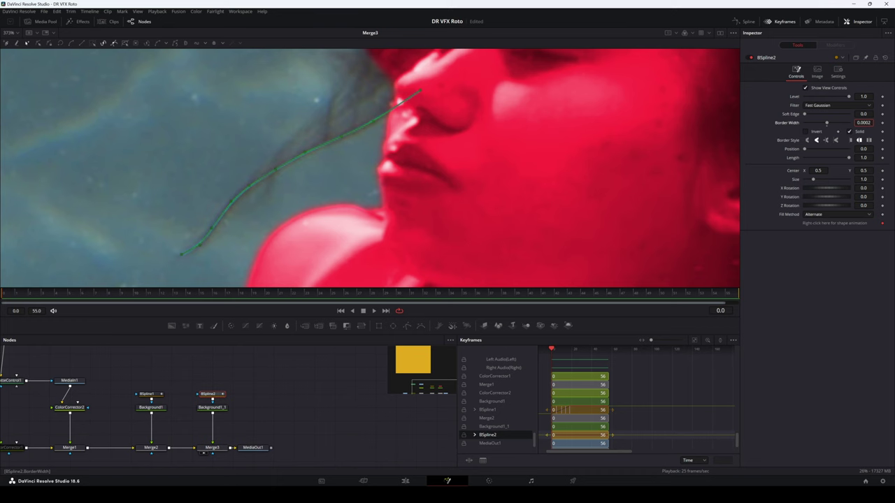
{"action": "scroll", "coordinate": [183, 247], "scroll_direction": "up", "scroll_amount": 2}
{"action": "left_click_drag", "start_coordinate": [234, 245], "coordinate": [292, 202]}
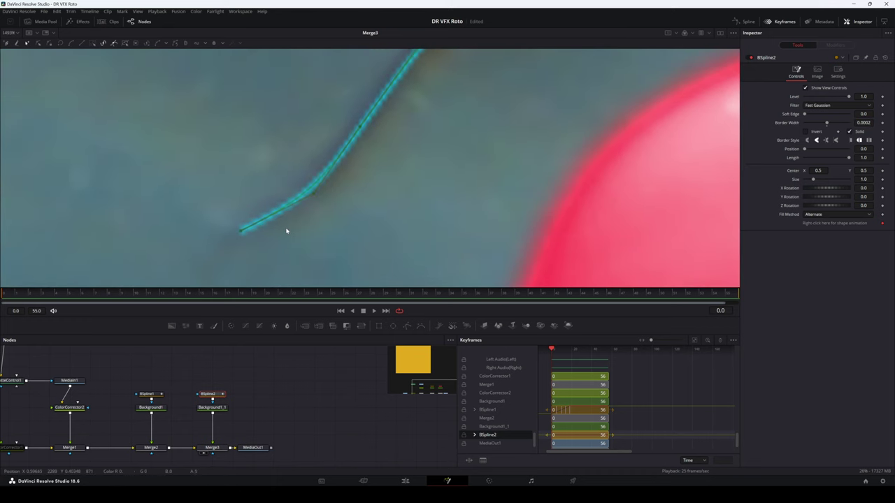
{"action": "scroll", "coordinate": [286, 234], "scroll_direction": "down", "scroll_amount": 3}
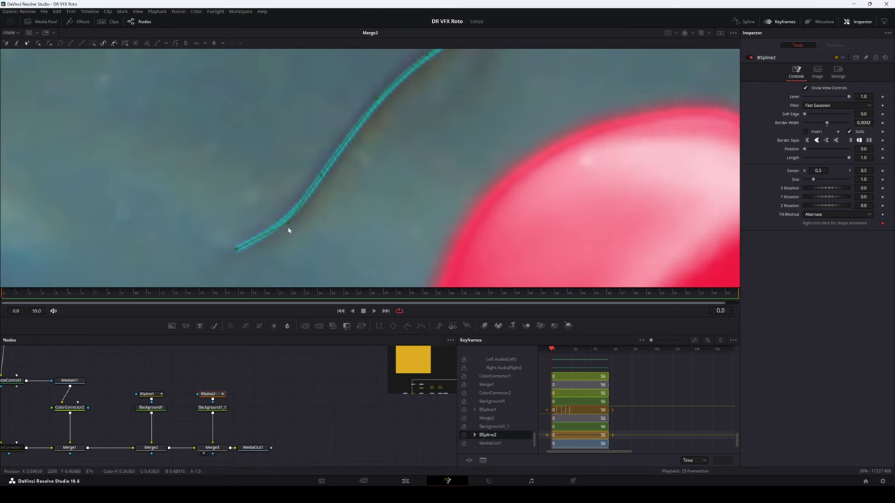
{"action": "scroll", "coordinate": [410, 186], "scroll_direction": "down", "scroll_amount": 9}
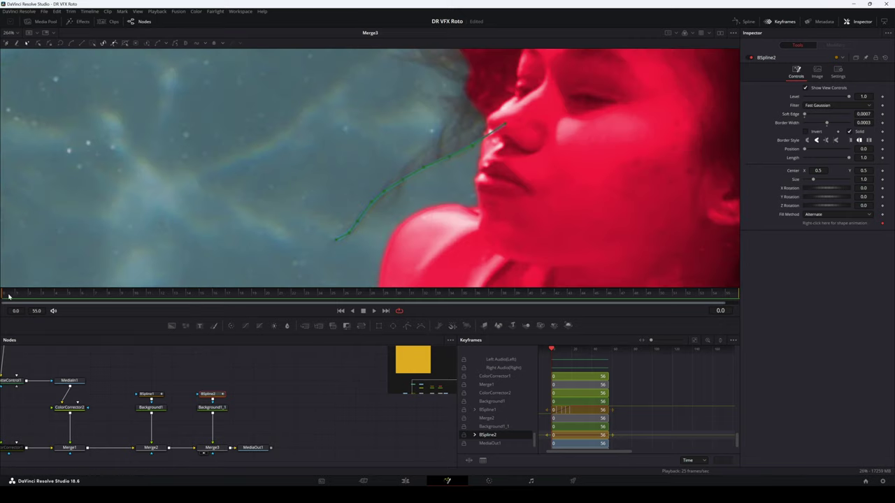
- At frame 7, reposition the second B-spline's nose end and middle points onto the moved hair strand
{"action": "left_click_drag", "start_coordinate": [9, 297], "coordinate": [103, 305]}
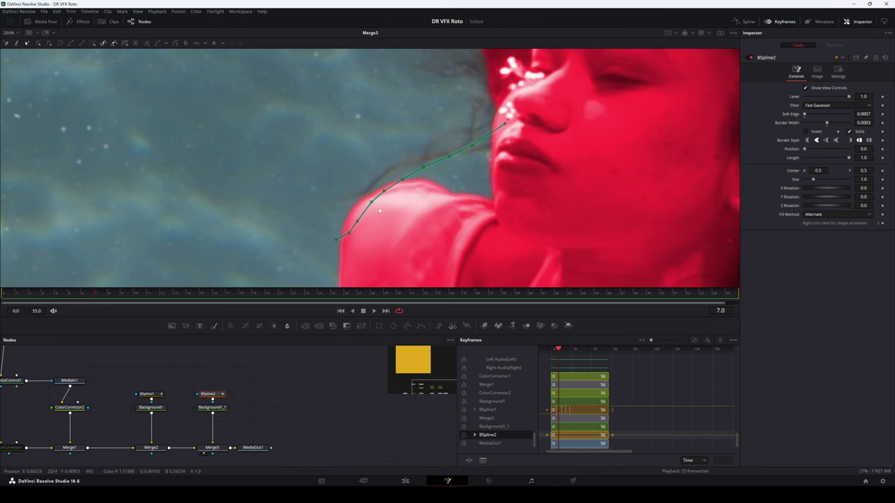
{"action": "scroll", "coordinate": [407, 206], "scroll_direction": "up", "scroll_amount": 4}
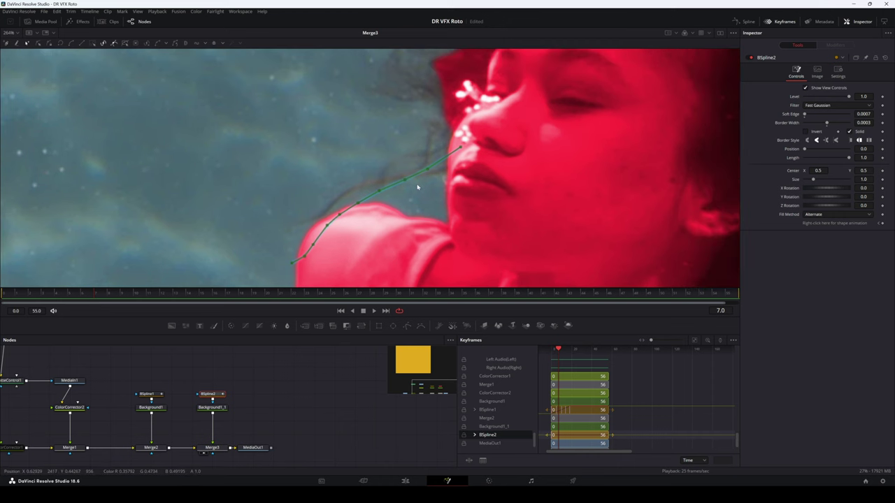
{"action": "left_click_drag", "start_coordinate": [490, 134], "coordinate": [516, 168]}
{"action": "left_click_drag", "start_coordinate": [422, 179], "coordinate": [424, 181]}
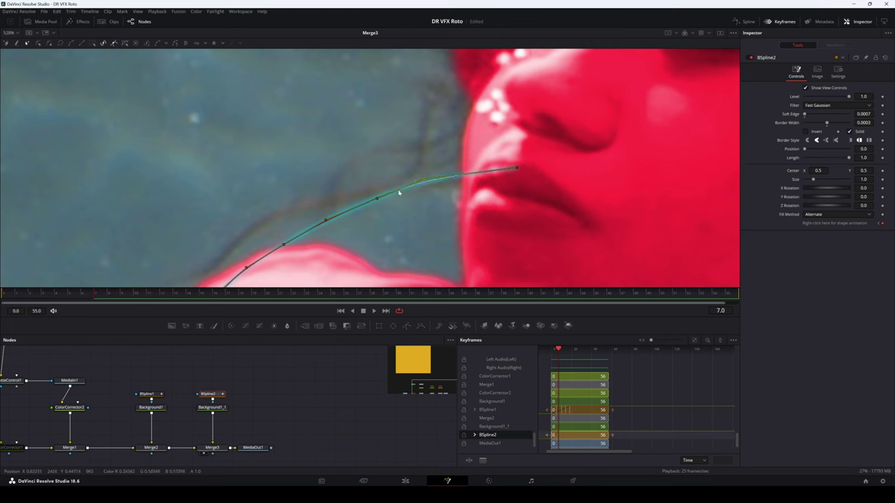
{"action": "left_click_drag", "start_coordinate": [377, 198], "coordinate": [370, 190]}
{"action": "left_click_drag", "start_coordinate": [325, 220], "coordinate": [313, 204]}
{"action": "left_click_drag", "start_coordinate": [285, 247], "coordinate": [346, 167]}
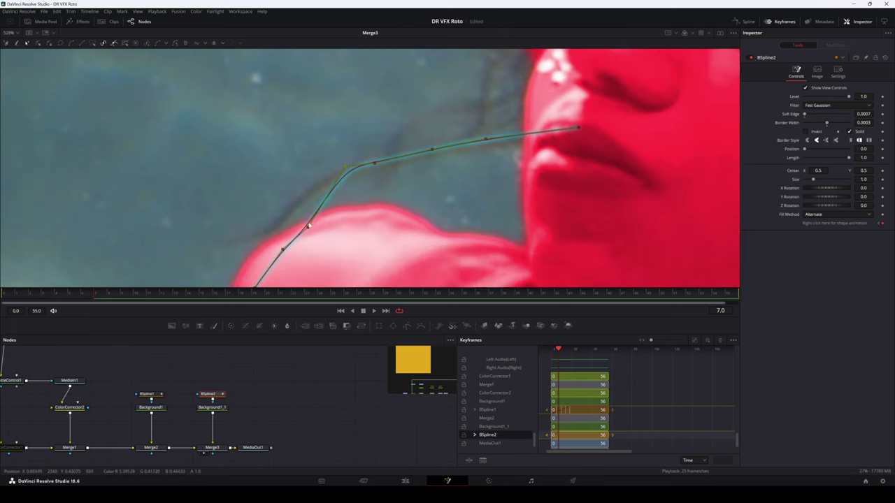
- At frame 7, fit the second B-spline's remaining outer points and its tip to the strand curving above the shoulder
{"action": "left_click_drag", "start_coordinate": [308, 228], "coordinate": [309, 191]}
{"action": "left_click_drag", "start_coordinate": [283, 250], "coordinate": [317, 219]}
{"action": "left_click_drag", "start_coordinate": [317, 220], "coordinate": [329, 173]}
{"action": "left_click_drag", "start_coordinate": [288, 256], "coordinate": [316, 190]}
{"action": "left_click_drag", "start_coordinate": [272, 281], "coordinate": [305, 234]}
{"action": "left_click_drag", "start_coordinate": [306, 235], "coordinate": [324, 159]}
{"action": "left_click_drag", "start_coordinate": [281, 249], "coordinate": [301, 172]}
{"action": "scroll", "coordinate": [394, 182], "scroll_direction": "down", "scroll_amount": 5}
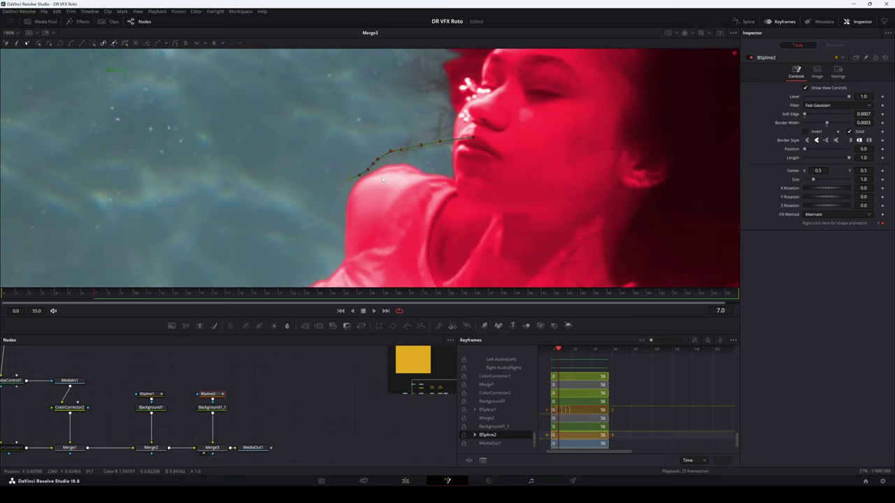
{"action": "left_click_drag", "start_coordinate": [391, 169], "coordinate": [362, 201]}
{"action": "scroll", "coordinate": [362, 201], "scroll_direction": "up", "scroll_amount": 5}
{"action": "scroll", "coordinate": [361, 201], "scroll_direction": "up", "scroll_amount": 2}
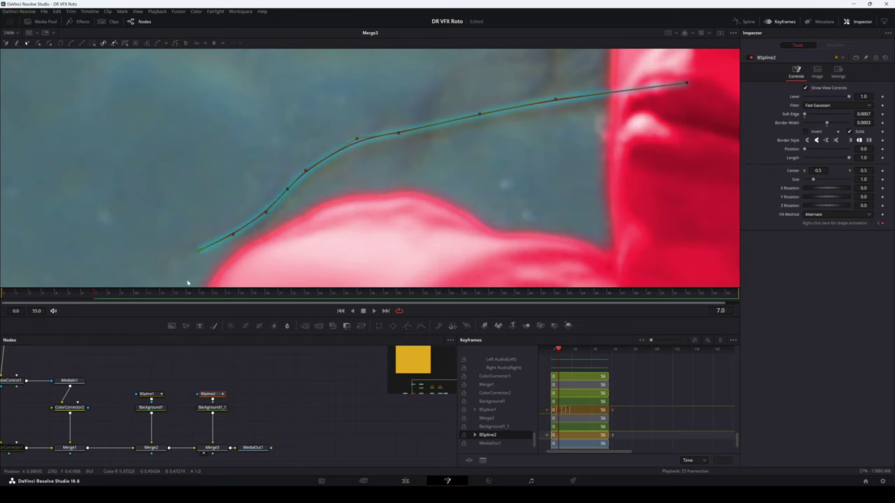
- Go to frame 4 and move the second B-spline's outer tip and neighbouring points onto the hair strand
{"action": "left_click_drag", "start_coordinate": [97, 300], "coordinate": [44, 303]}
{"action": "scroll", "coordinate": [187, 216], "scroll_direction": "down", "scroll_amount": 4}
{"action": "left_click_drag", "start_coordinate": [203, 208], "coordinate": [271, 164]}
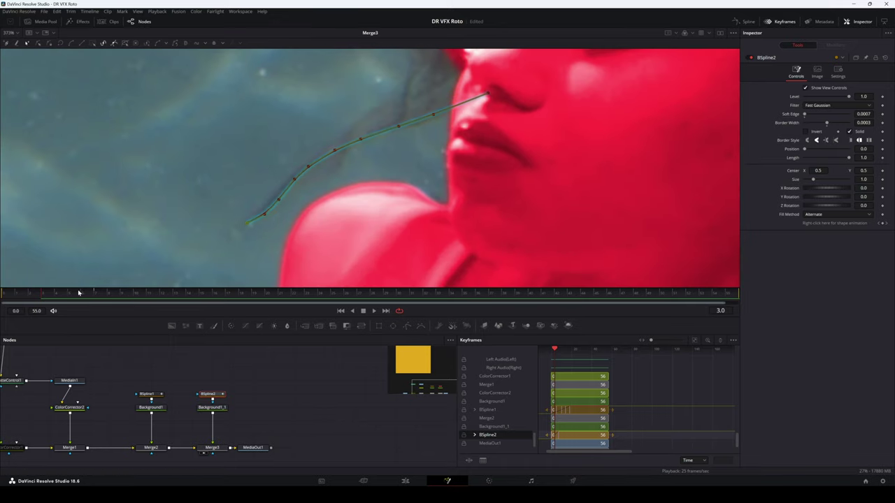
{"action": "left_click_drag", "start_coordinate": [52, 295], "coordinate": [56, 294]}
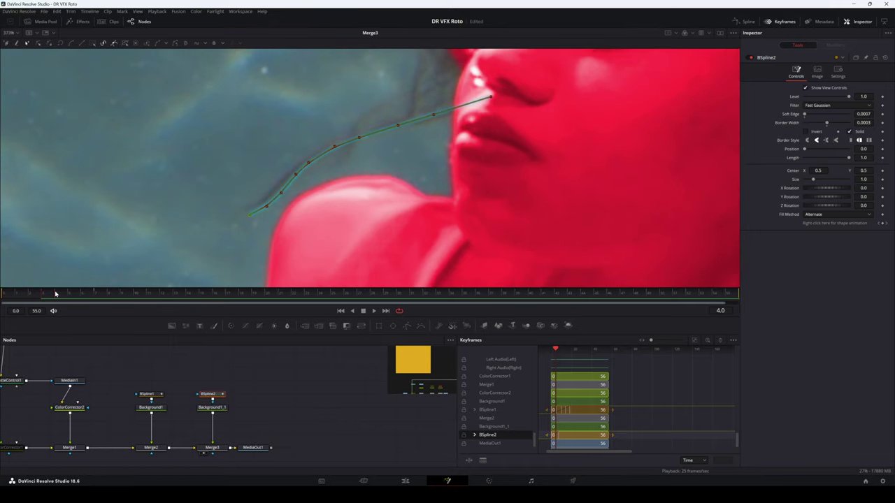
{"action": "scroll", "coordinate": [259, 215], "scroll_direction": "up", "scroll_amount": 2}
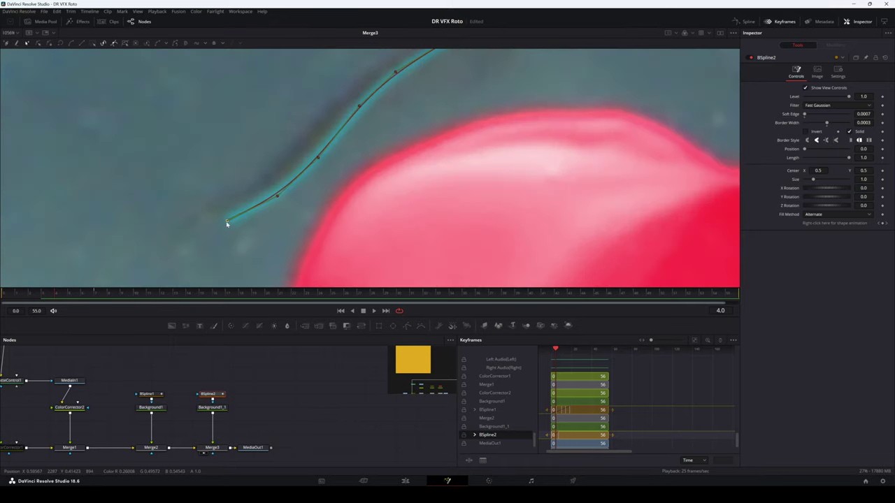
{"action": "left_click_drag", "start_coordinate": [229, 221], "coordinate": [219, 205]}
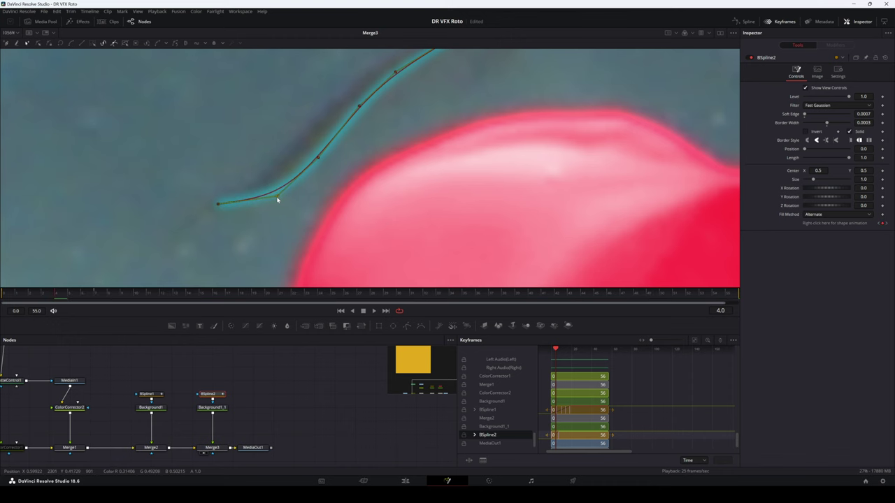
{"action": "left_click_drag", "start_coordinate": [279, 196], "coordinate": [276, 175]}
{"action": "left_click_drag", "start_coordinate": [343, 169], "coordinate": [240, 167]}
{"action": "left_click_drag", "start_coordinate": [285, 144], "coordinate": [253, 203]}
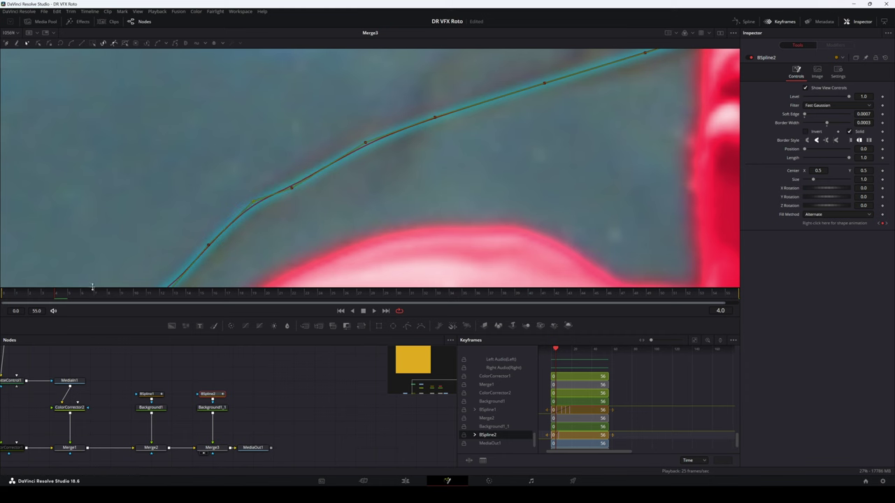
- Check the fit at frames 5 and 6, and refine the second B-spline's middle and mouth-side points at frame 4
{"action": "left_click", "coordinate": [73, 294]}
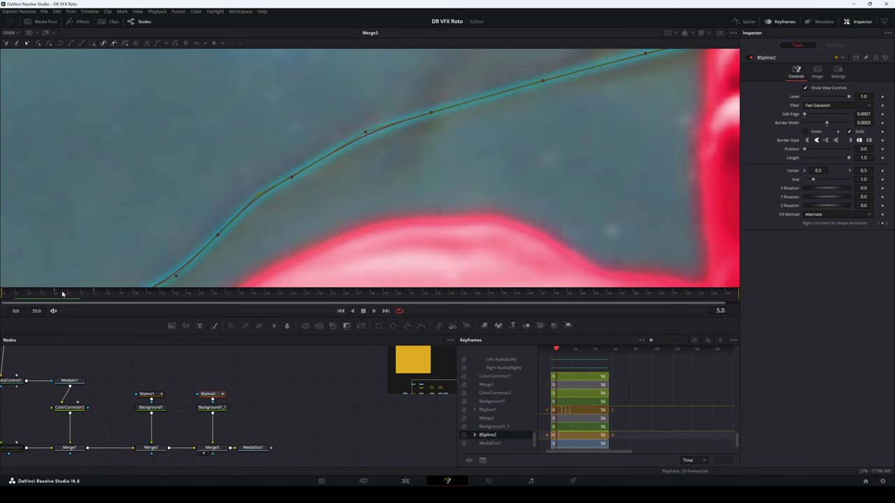
{"action": "left_click", "coordinate": [79, 293]}
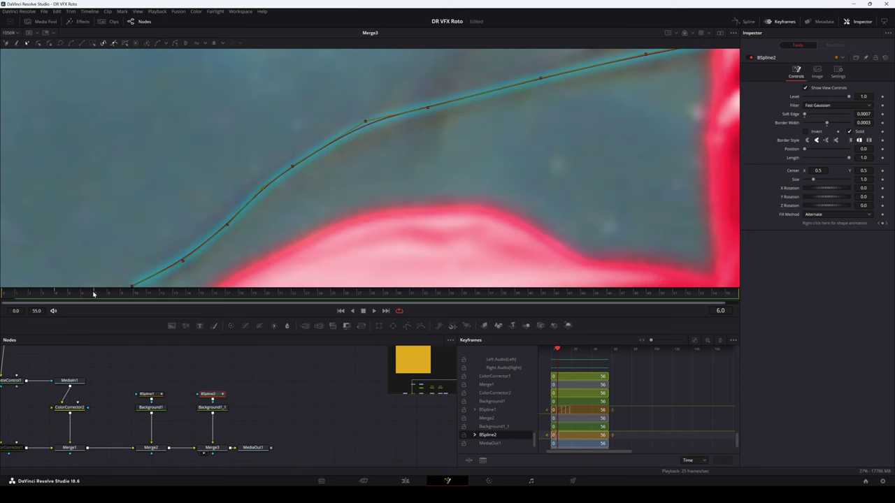
{"action": "left_click_drag", "start_coordinate": [94, 294], "coordinate": [60, 302]}
{"action": "left_click_drag", "start_coordinate": [379, 184], "coordinate": [299, 261]}
{"action": "scroll", "coordinate": [299, 261], "scroll_direction": "down", "scroll_amount": 6}
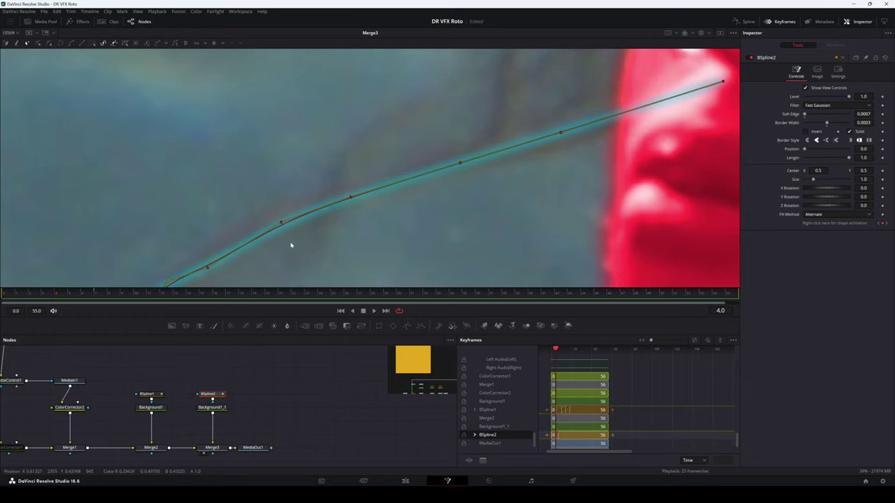
{"action": "scroll", "coordinate": [301, 229], "scroll_direction": "up", "scroll_amount": 6}
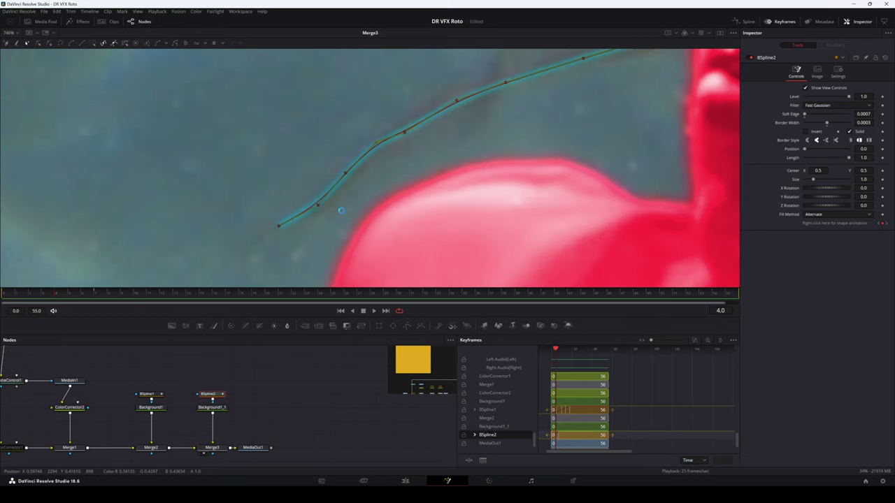
{"action": "left_click_drag", "start_coordinate": [339, 209], "coordinate": [198, 305]}
{"action": "mouse_move", "coordinate": [419, 149]}
{"action": "left_mouse_down"}
{"action": "mouse_move", "coordinate": [395, 179]}
{"action": "mouse_move", "coordinate": [419, 167]}
{"action": "left_mouse_up"}
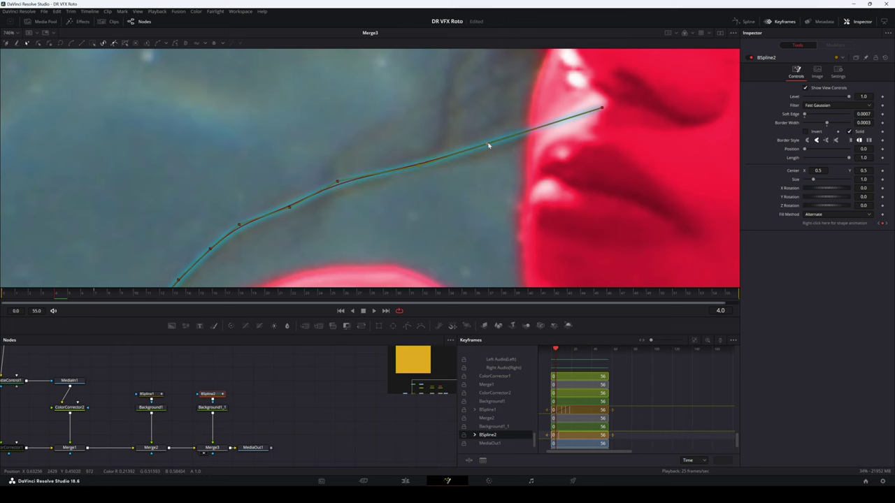
{"action": "left_click_drag", "start_coordinate": [488, 144], "coordinate": [492, 150]}
{"action": "left_click_drag", "start_coordinate": [337, 181], "coordinate": [337, 187]}
{"action": "left_click_drag", "start_coordinate": [289, 207], "coordinate": [289, 202]}
{"action": "scroll", "coordinate": [337, 194], "scroll_direction": "down", "scroll_amount": 1}
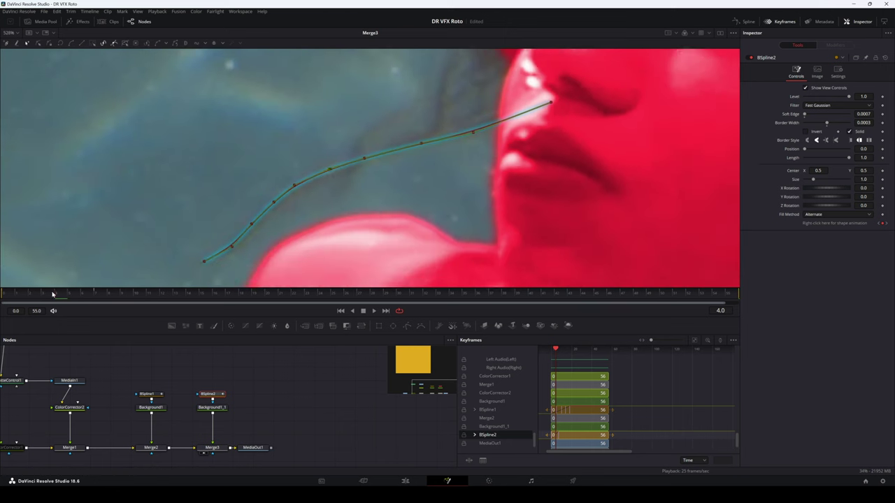
- At frame 2, adjust the second B-spline's middle and outer points to follow the hair strand
{"action": "left_click_drag", "start_coordinate": [55, 295], "coordinate": [29, 295]}
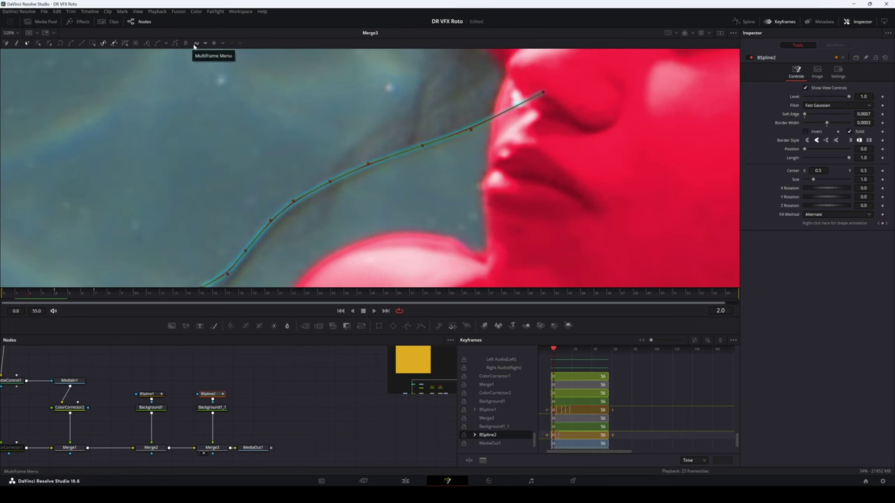
{"action": "left_click_drag", "start_coordinate": [369, 165], "coordinate": [369, 166]}
{"action": "left_click_drag", "start_coordinate": [293, 202], "coordinate": [273, 226]}
{"action": "left_click_drag", "start_coordinate": [248, 256], "coordinate": [287, 218]}
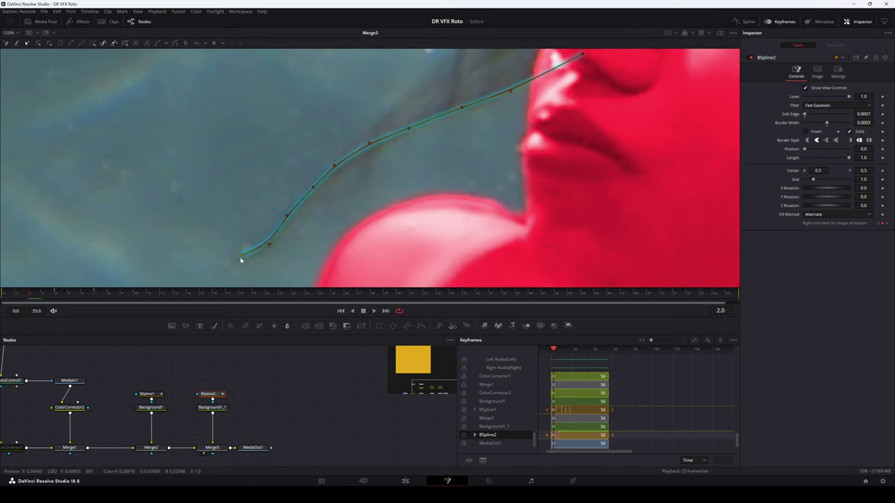
- Advance frame by frame from 2 to 7 to check the strand's animation, and view the full image
{"action": "key", "text": "Right"}
{"action": "key", "text": "Right"}
{"action": "key", "text": "Right"}
{"action": "key", "text": "Right"}
{"action": "key", "text": "Right"}
{"action": "scroll", "coordinate": [300, 198], "scroll_direction": "down", "scroll_amount": 2}
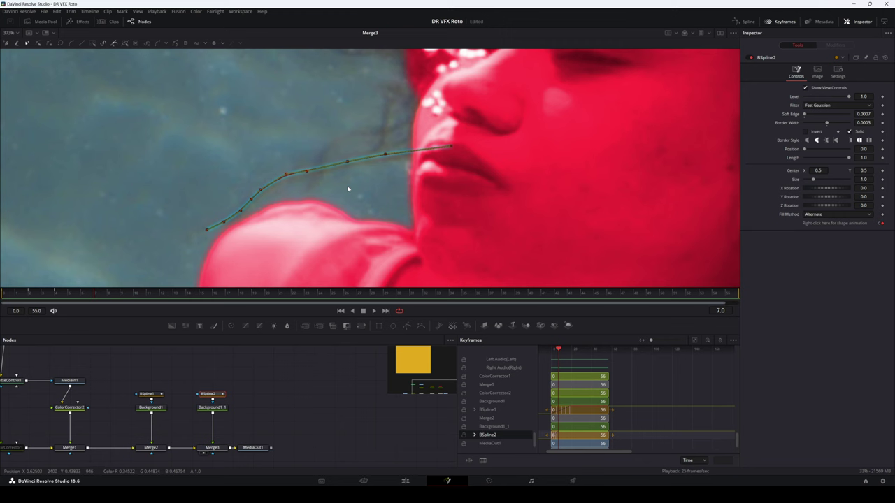
{"action": "scroll", "coordinate": [339, 186], "scroll_direction": "down", "scroll_amount": 2}
{"action": "scroll", "coordinate": [339, 187], "scroll_direction": "up", "scroll_amount": 2}
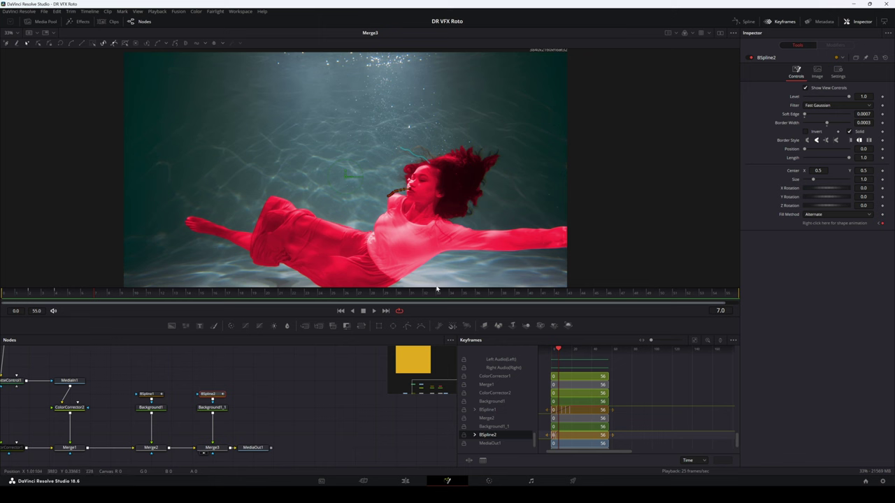
- Enlarge the node graph area and select sfxGroup to examine its chained spline nodes
{"action": "left_click_drag", "start_coordinate": [174, 410], "coordinate": [223, 462]}
{"action": "left_click_drag", "start_coordinate": [143, 368], "coordinate": [314, 457]}
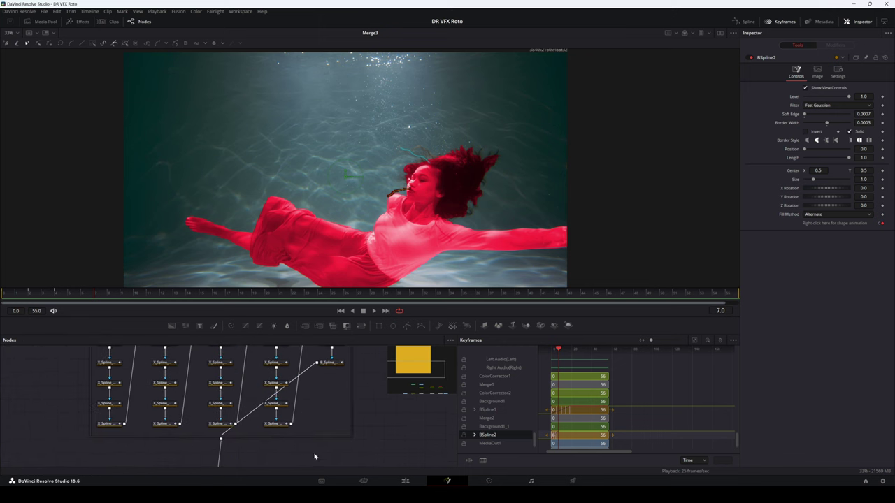
{"action": "scroll", "coordinate": [315, 457], "scroll_direction": "down", "scroll_amount": 5}
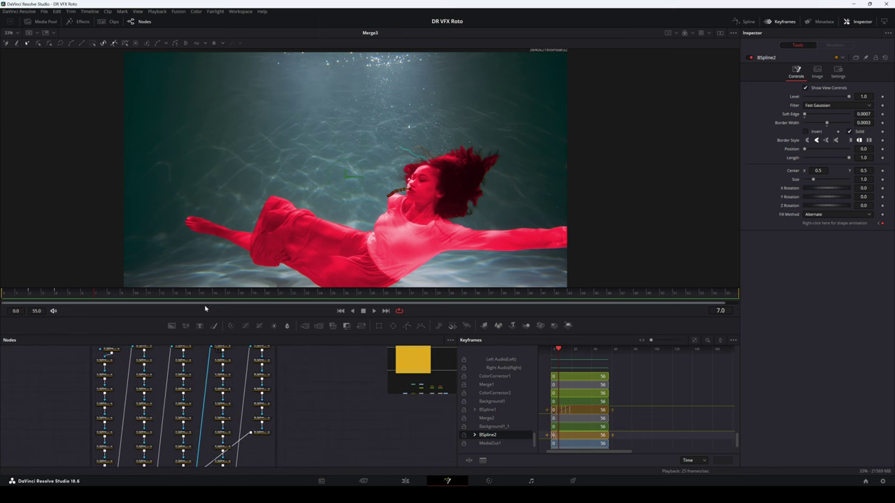
{"action": "left_click_drag", "start_coordinate": [203, 316], "coordinate": [203, 109]}
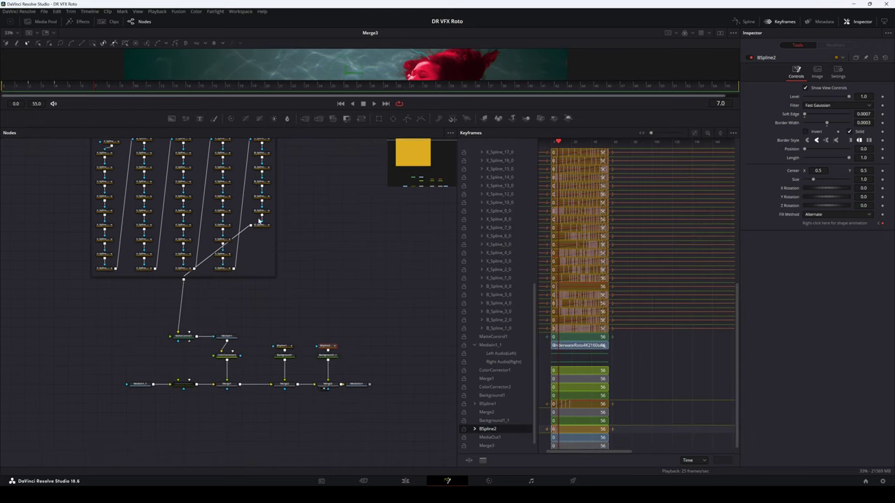
{"action": "left_click_drag", "start_coordinate": [261, 332], "coordinate": [259, 326]}
{"action": "scroll", "coordinate": [144, 318], "scroll_direction": "up", "scroll_amount": 2}
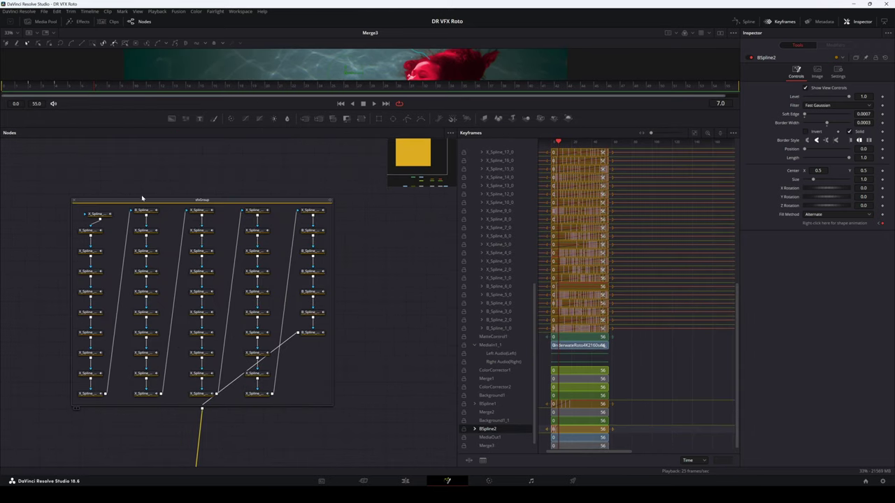
{"action": "left_click", "coordinate": [182, 200]}
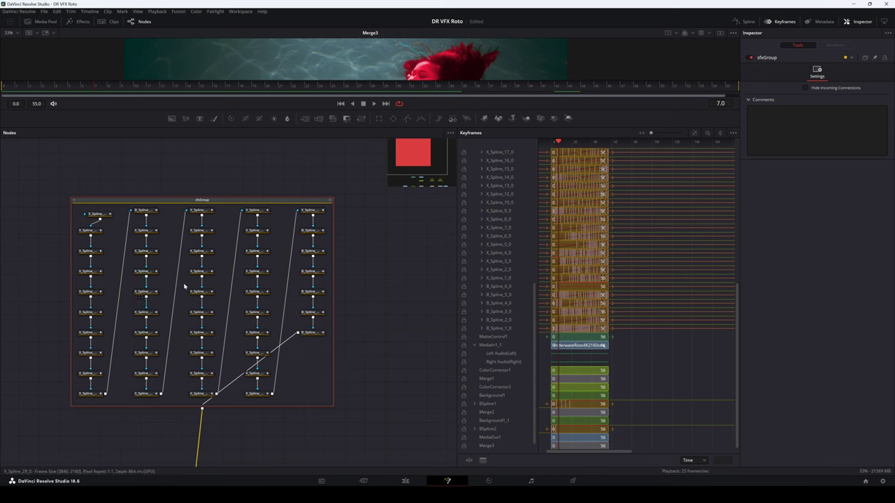
{"action": "scroll", "coordinate": [318, 350], "scroll_direction": "down", "scroll_amount": 3}
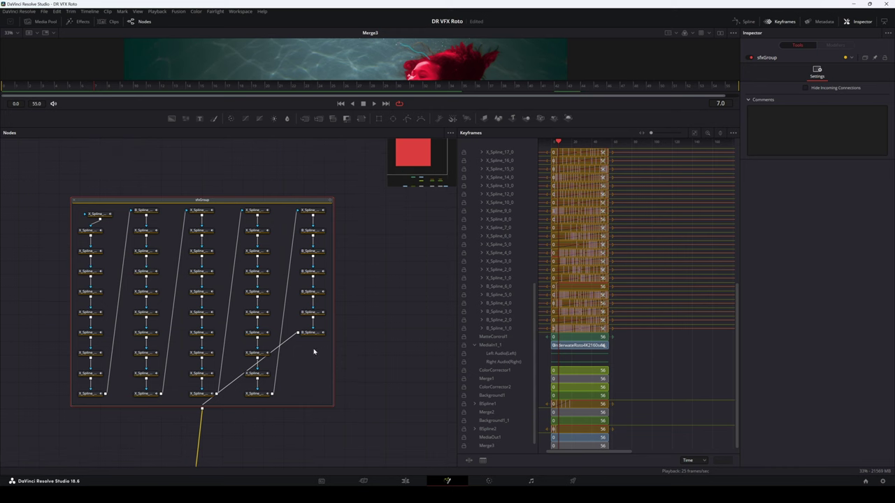
- Compare the imported group with the two hair-strand branches by selecting each branch's B-spline, Background and Merge nodes
{"action": "scroll", "coordinate": [300, 349], "scroll_direction": "down", "scroll_amount": 2}
{"action": "left_click_drag", "start_coordinate": [298, 410], "coordinate": [242, 363]}
{"action": "scroll", "coordinate": [248, 379], "scroll_direction": "up", "scroll_amount": 4}
{"action": "left_click_drag", "start_coordinate": [374, 387], "coordinate": [266, 362]}
{"action": "left_click_drag", "start_coordinate": [170, 346], "coordinate": [217, 443]}
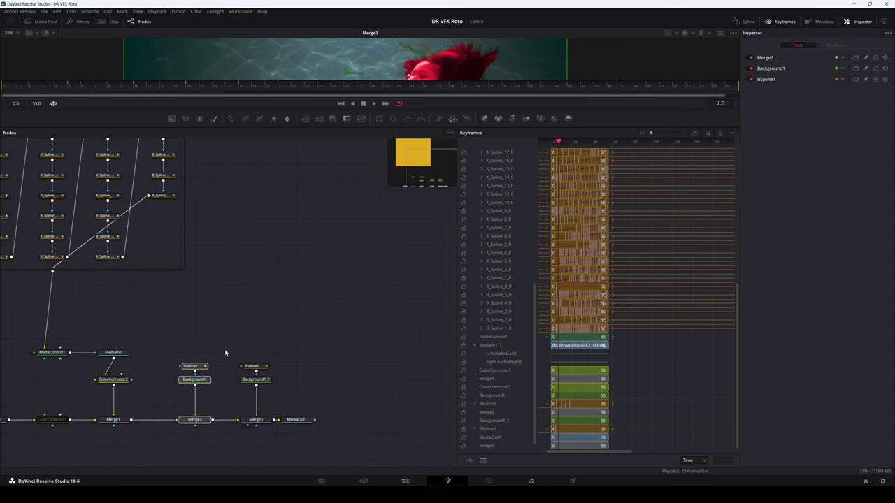
{"action": "left_click_drag", "start_coordinate": [225, 352], "coordinate": [282, 445]}
{"action": "left_click_drag", "start_coordinate": [287, 306], "coordinate": [216, 456]}
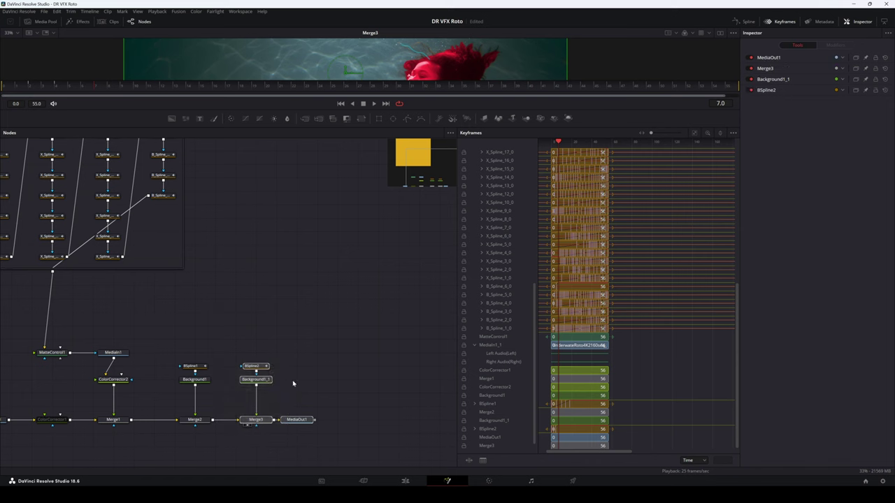
- Move the MediaOut1 node farther from Merge3 to free up space, and select the BSpline1, Background1 and Merge2 branch
{"action": "left_click_drag", "start_coordinate": [298, 419], "coordinate": [359, 420]}
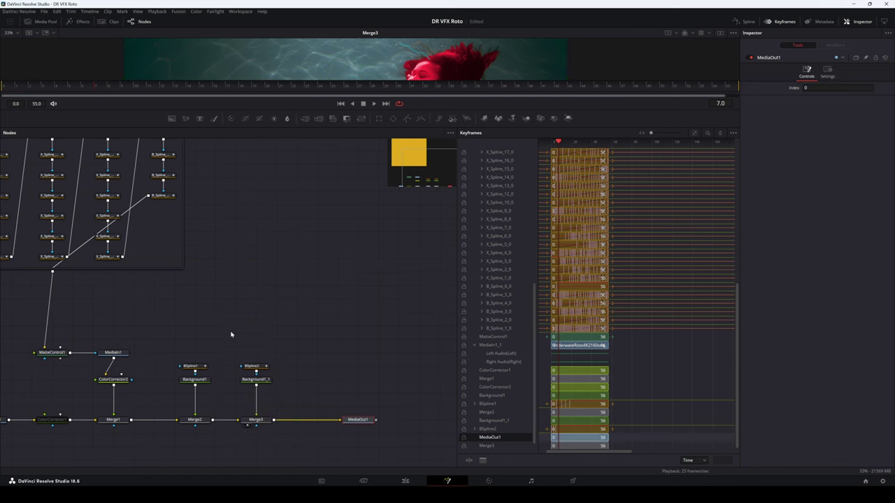
{"action": "left_click_drag", "start_coordinate": [226, 316], "coordinate": [167, 450]}
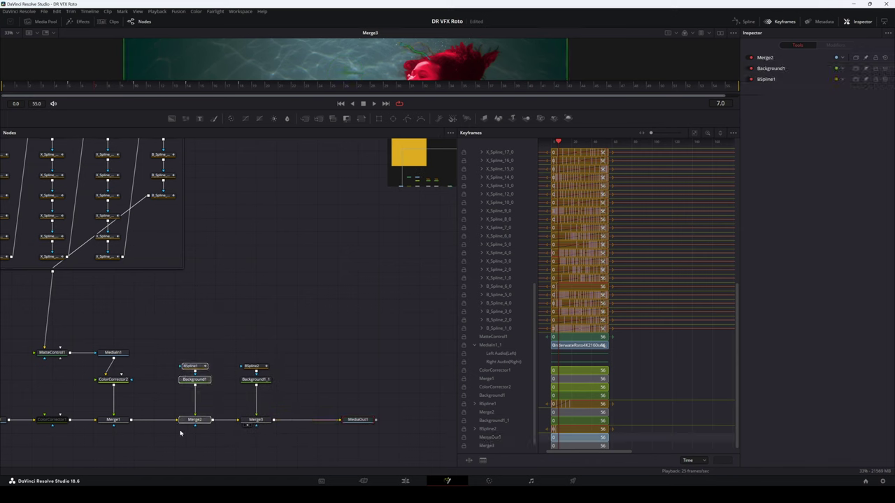
{"action": "left_click_drag", "start_coordinate": [174, 337], "coordinate": [314, 454]}
{"action": "left_click_drag", "start_coordinate": [178, 325], "coordinate": [234, 430]}
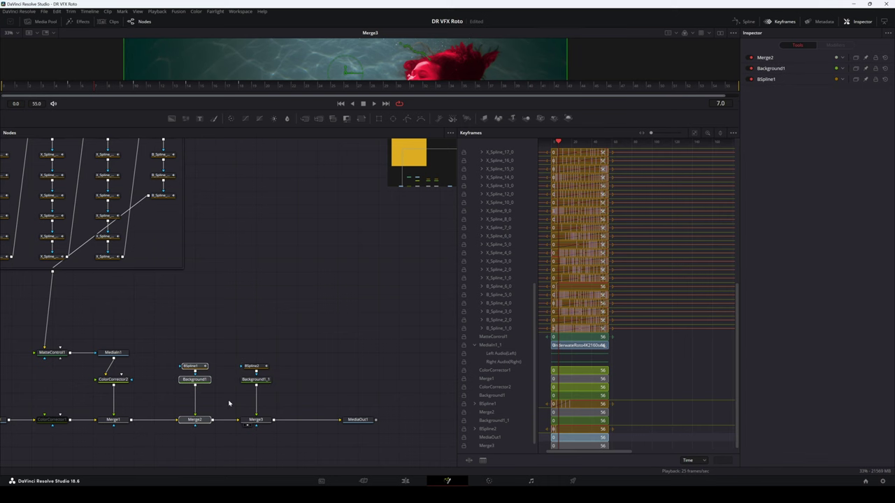
{"action": "right_click", "coordinate": [184, 322]}
{"action": "mouse_move", "coordinate": [187, 327]}
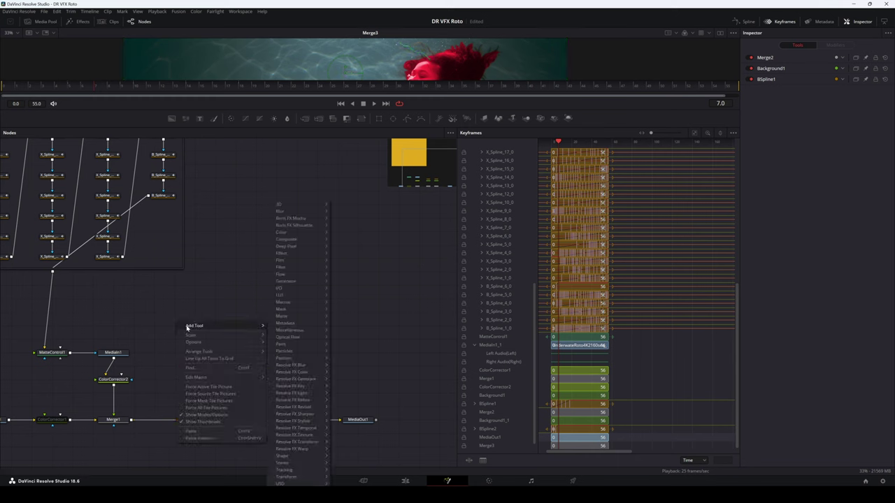
{"action": "key", "text": "Escape"}
- Add an Underlay to the node graph and fit it around the BSpline1, Background1 and Merge2 branch
{"action": "key", "text": "shift+space"}
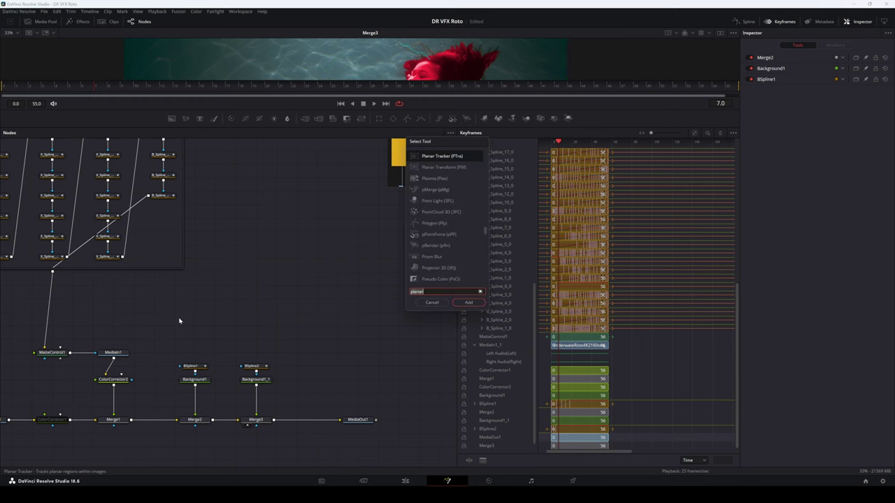
{"action": "type", "text": "backdro"}
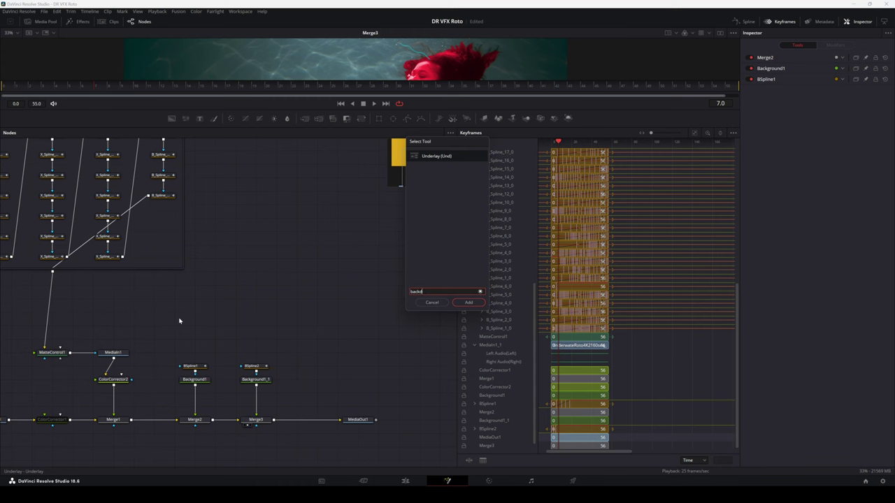
{"action": "key", "text": "BackSpace"}
{"action": "key", "text": "BackSpace"}
{"action": "key", "text": "BackSpace"}
{"action": "key", "text": "BackSpace"}
{"action": "key", "text": "BackSpace"}
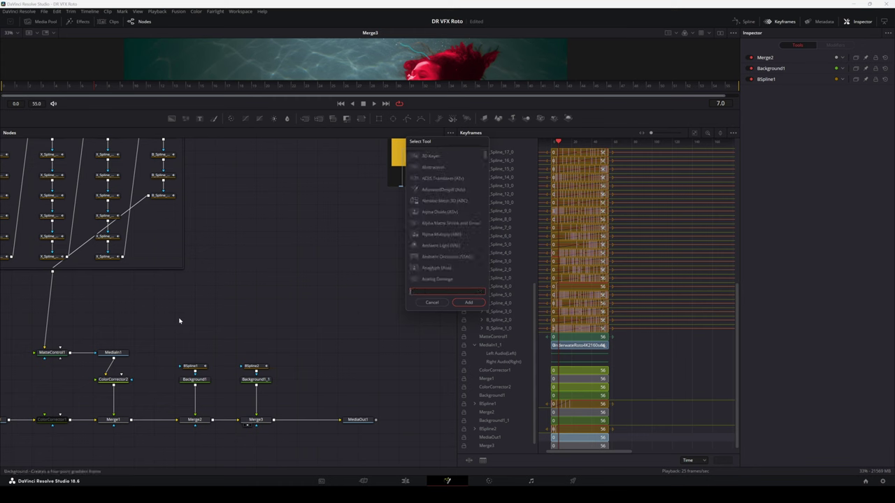
{"action": "type", "text": "underlay"}
{"action": "key", "text": "Return"}
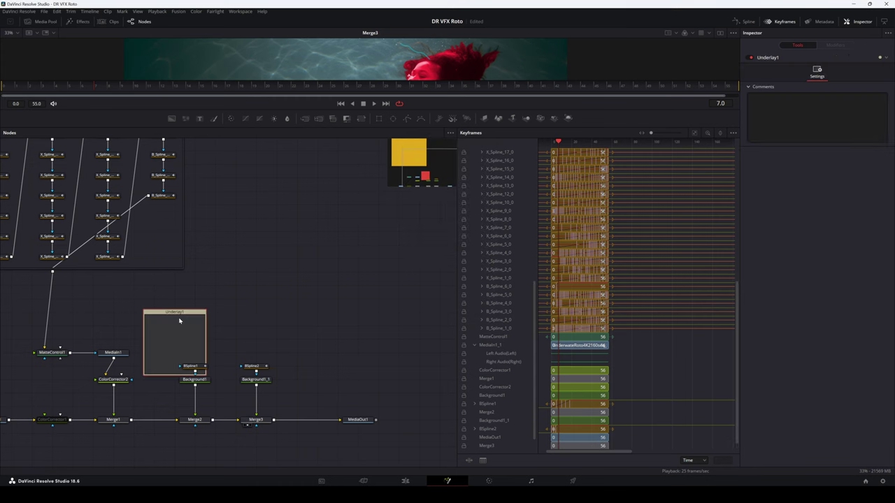
{"action": "left_click_drag", "start_coordinate": [179, 321], "coordinate": [200, 337]}
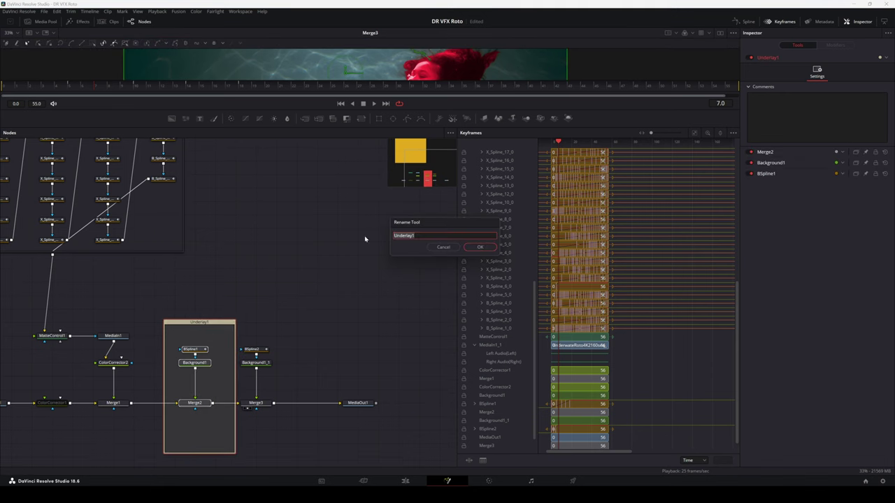
- Rename the underlay around the first hair-strand branch to OpenSplineHair
{"action": "type", "text": "OpenSplin"}
{"action": "type", "text": "ePlan"}
{"action": "key", "text": "Return"}
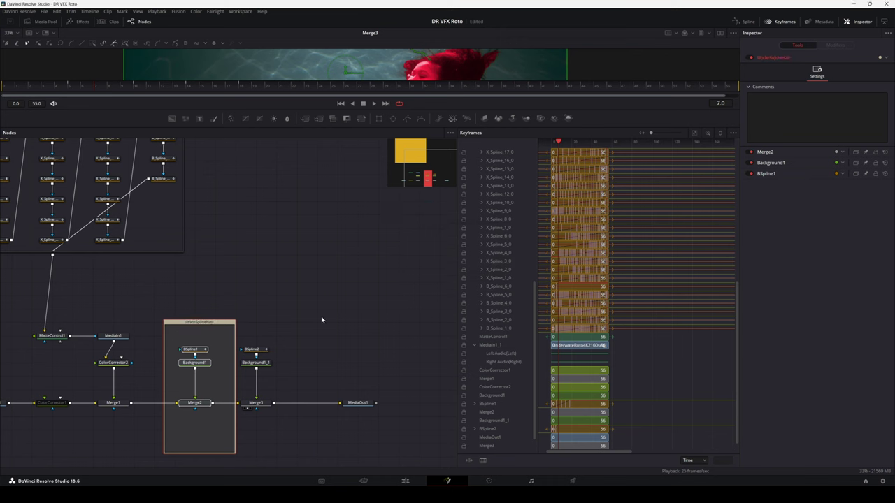
- Move the BSpline2 branch away from the OpenSplineHair underlay, and add a second underlay named Head
{"action": "left_click_drag", "start_coordinate": [286, 320], "coordinate": [274, 404]}
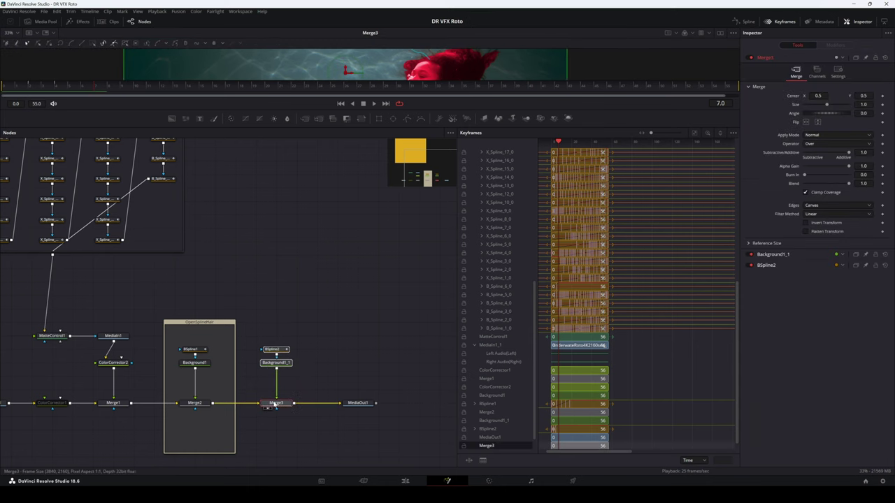
{"action": "right_click", "coordinate": [294, 295]}
{"action": "mouse_move", "coordinate": [327, 297]}
{"action": "left_click", "coordinate": [277, 210]}
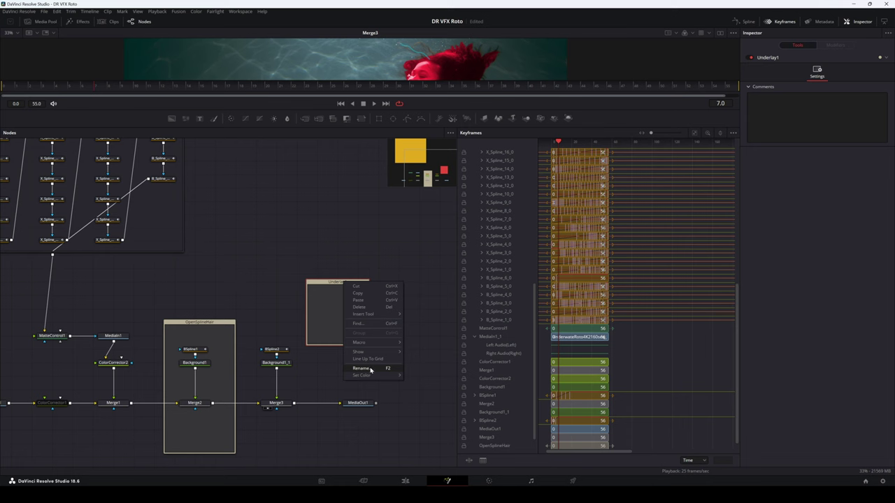
{"action": "left_click", "coordinate": [361, 369]}
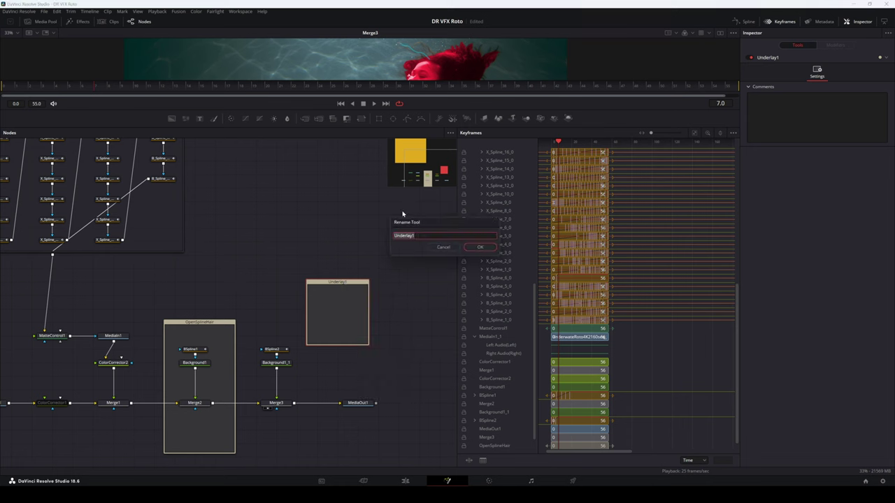
{"action": "type", "text": "Head"}
{"action": "key", "text": "Return"}
- Fit the Head underlay around the BSpline2, Background1_1 and Merge3 branch, and color it green and the OpenSplineHair underlay pink
{"action": "left_click_drag", "start_coordinate": [341, 284], "coordinate": [279, 324]}
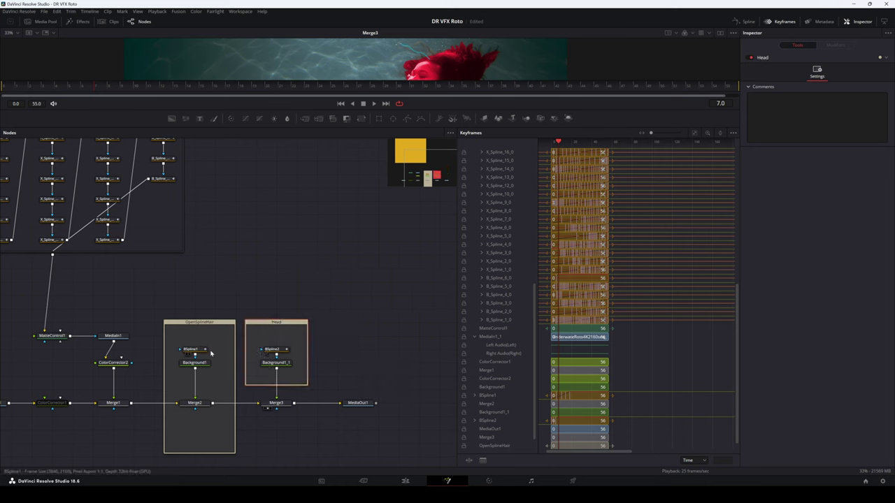
{"action": "left_click_drag", "start_coordinate": [310, 388], "coordinate": [312, 454]}
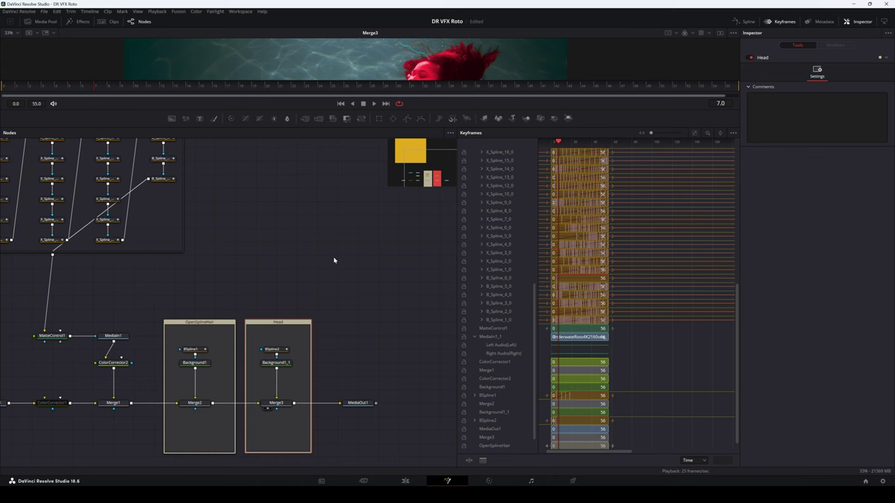
{"action": "right_click", "coordinate": [278, 323]}
{"action": "mouse_move", "coordinate": [309, 418]}
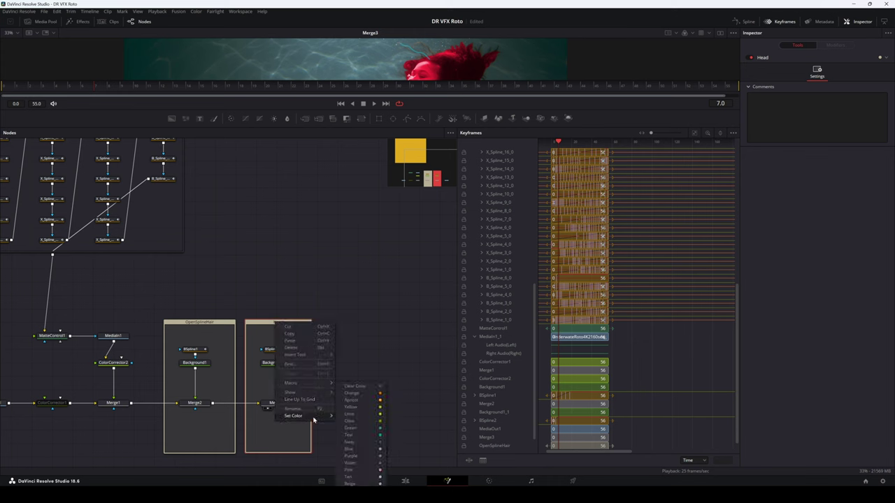
{"action": "left_click", "coordinate": [358, 428]}
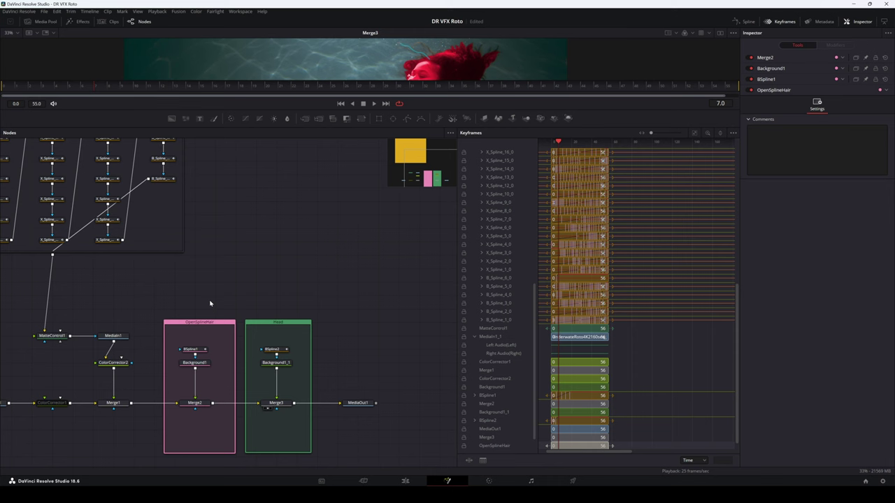
- Select the BSpline1 node inside the OpenSplineHair underlay to show its settings
{"action": "left_click", "coordinate": [195, 350]}
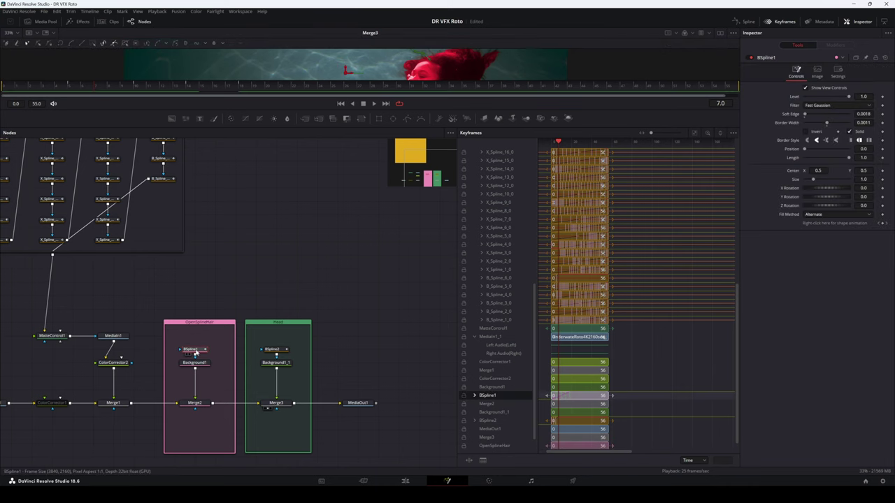